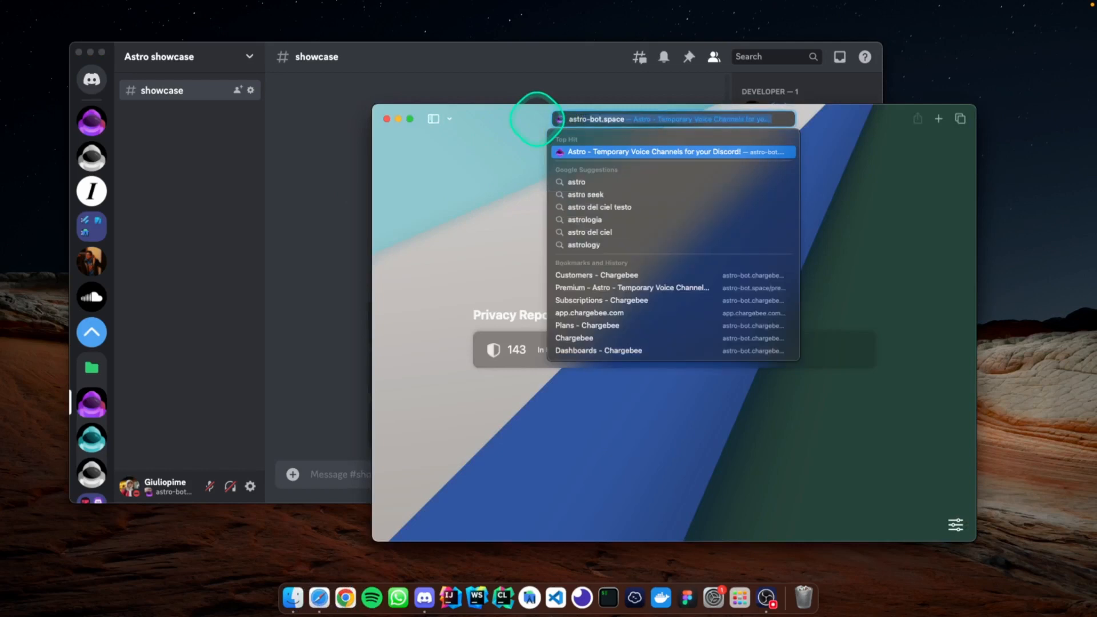
# Open the astro-bot.space website, start inviting the Astro bot to Discord and choose Astro showcase as the server.
pyautogui.press('Return')
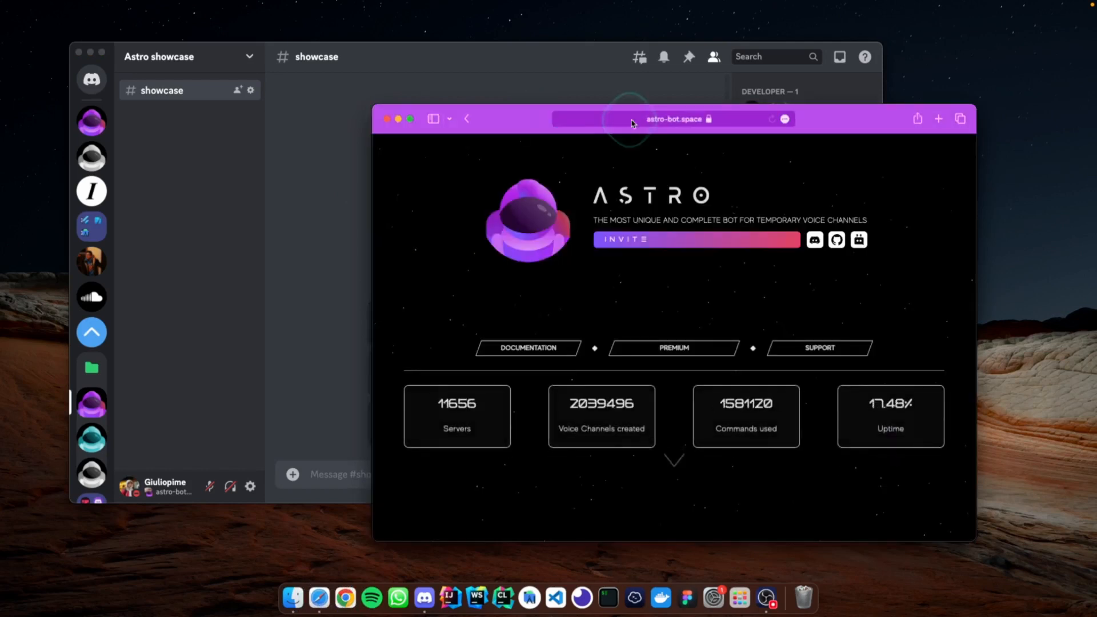
pyautogui.click(643, 234)
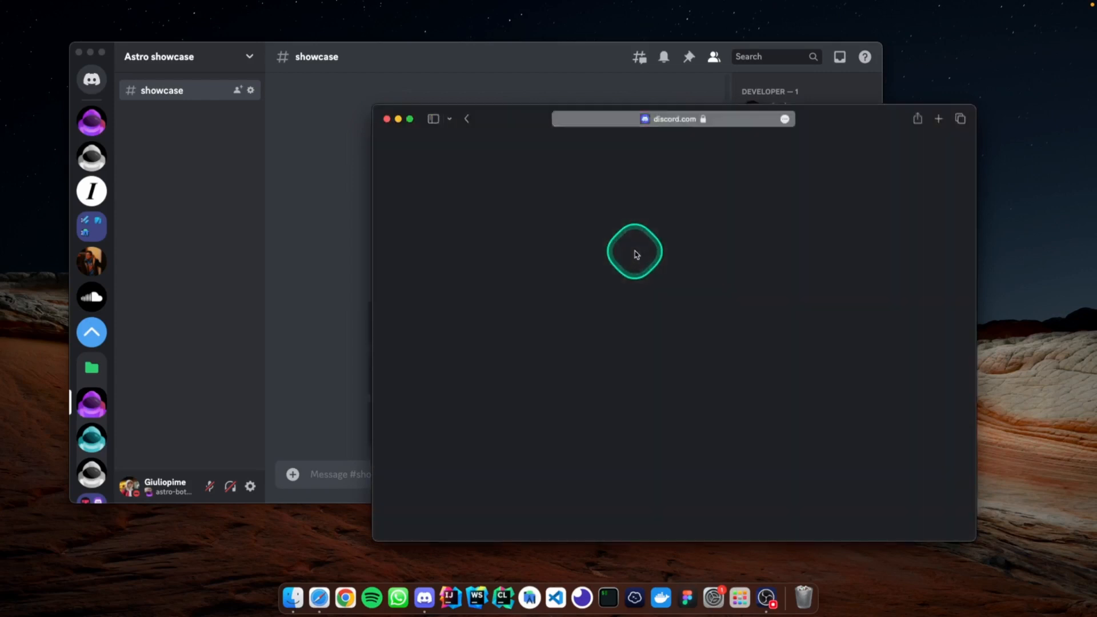
pyautogui.click(664, 395)
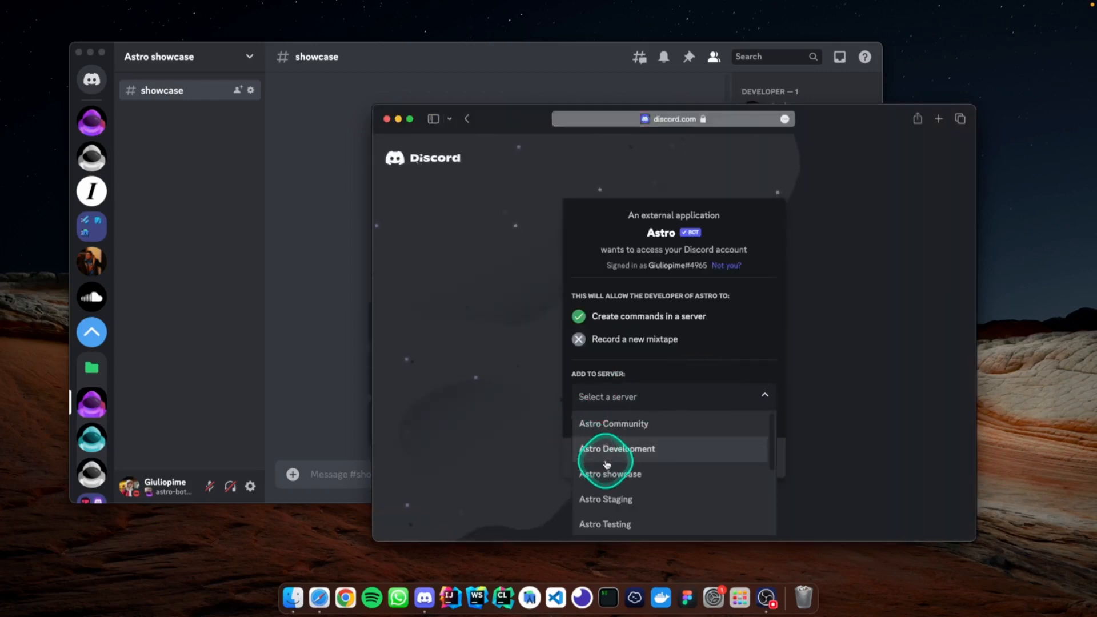
pyautogui.click(620, 475)
# Authorise Astro with the Administrator permission, complete the human verification and close the browser window.
pyautogui.click(750, 458)
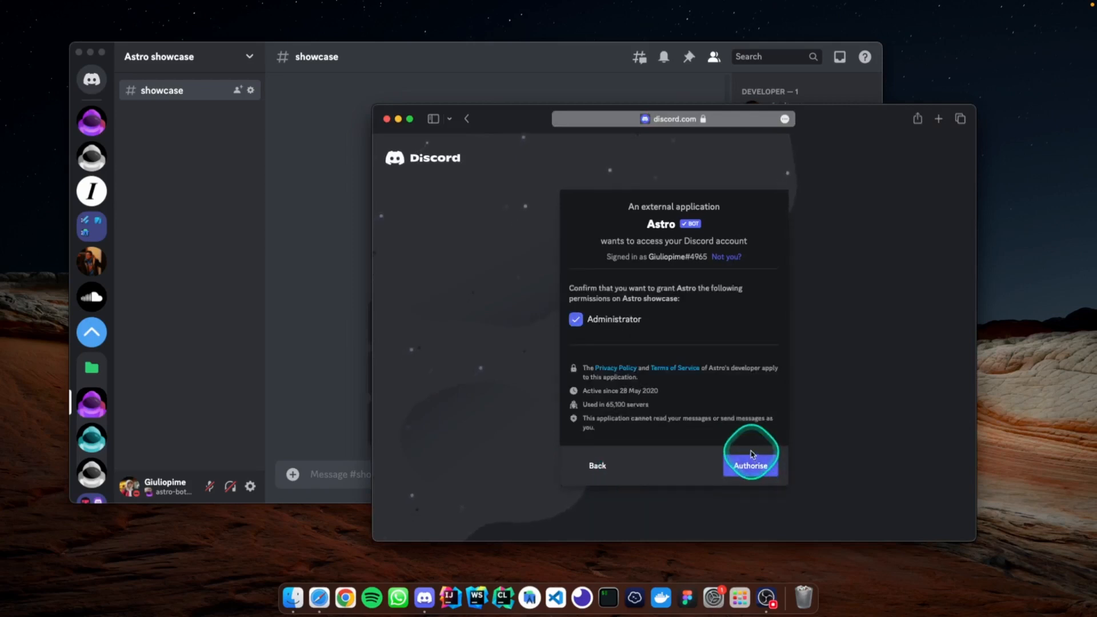
pyautogui.click(756, 463)
pyautogui.click(607, 387)
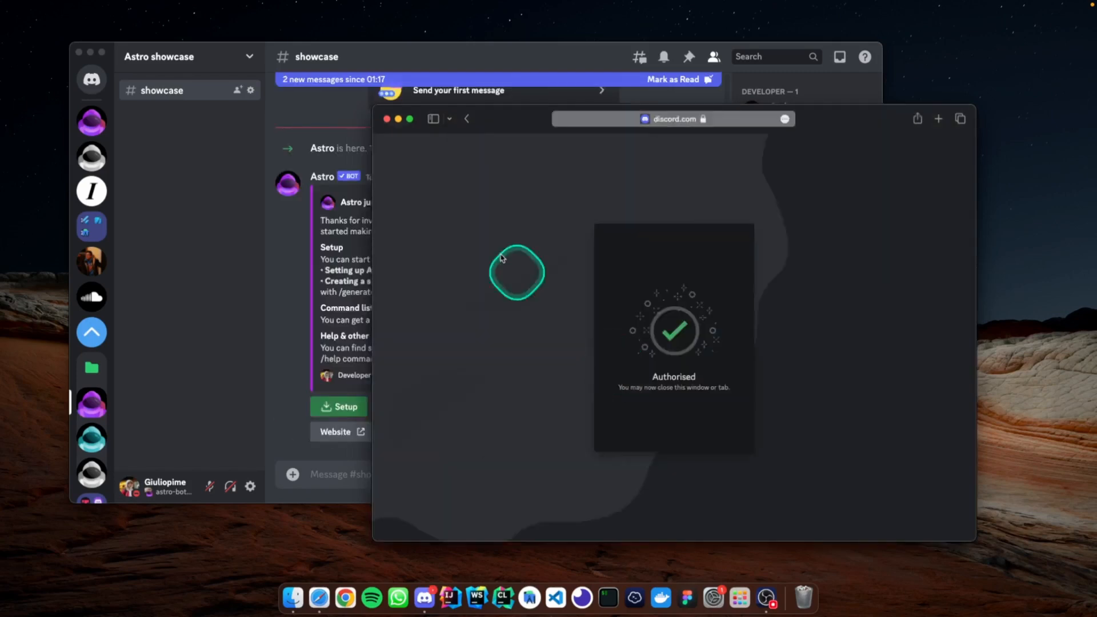
pyautogui.click(386, 118)
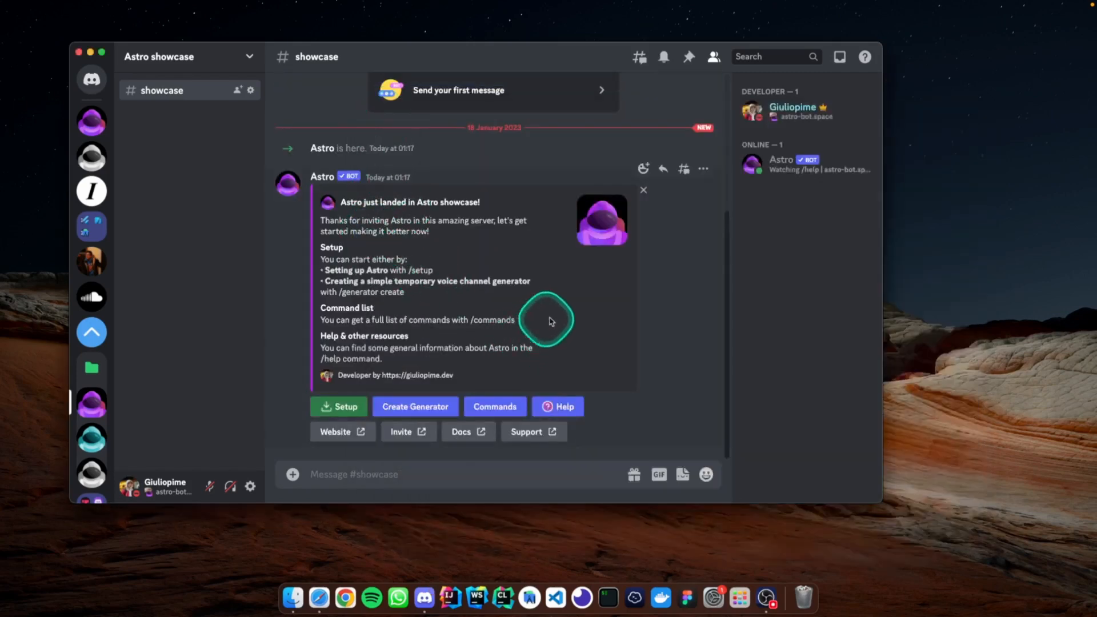
pyautogui.click(780, 166)
pyautogui.click(782, 168)
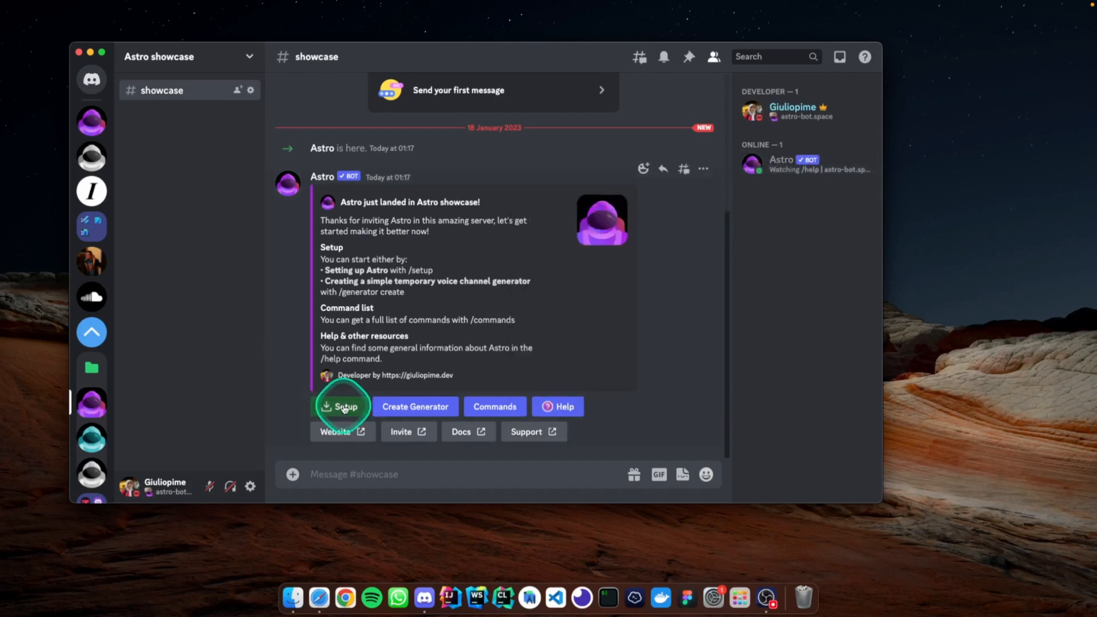
# Run the /setup command in the showcase channel and dismiss the bot's reply.
pyautogui.click(362, 469)
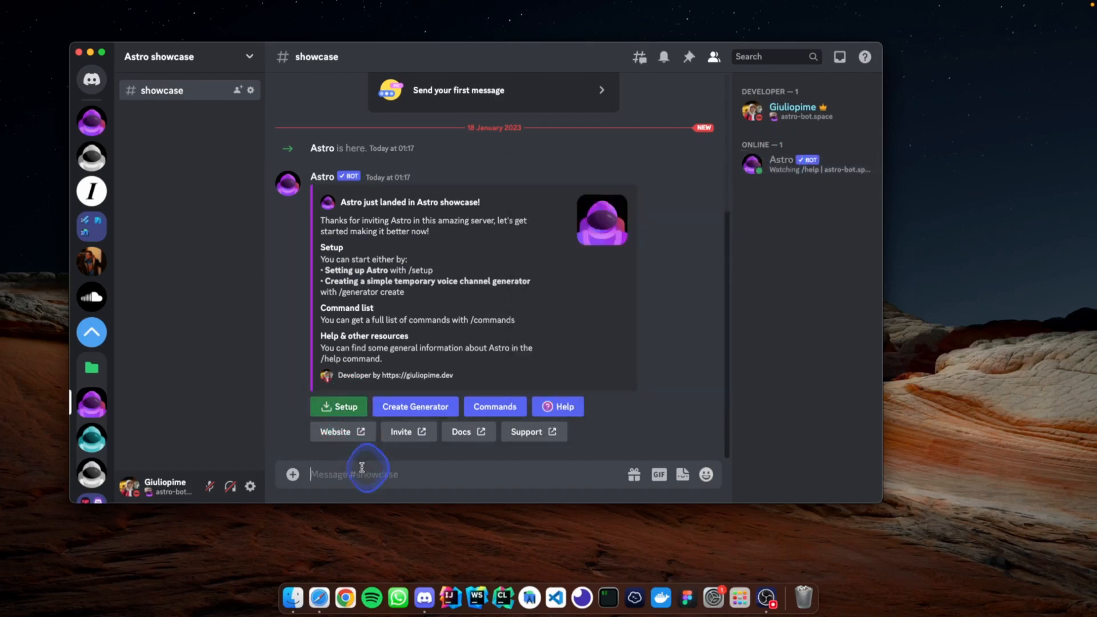
pyautogui.write('/setup')
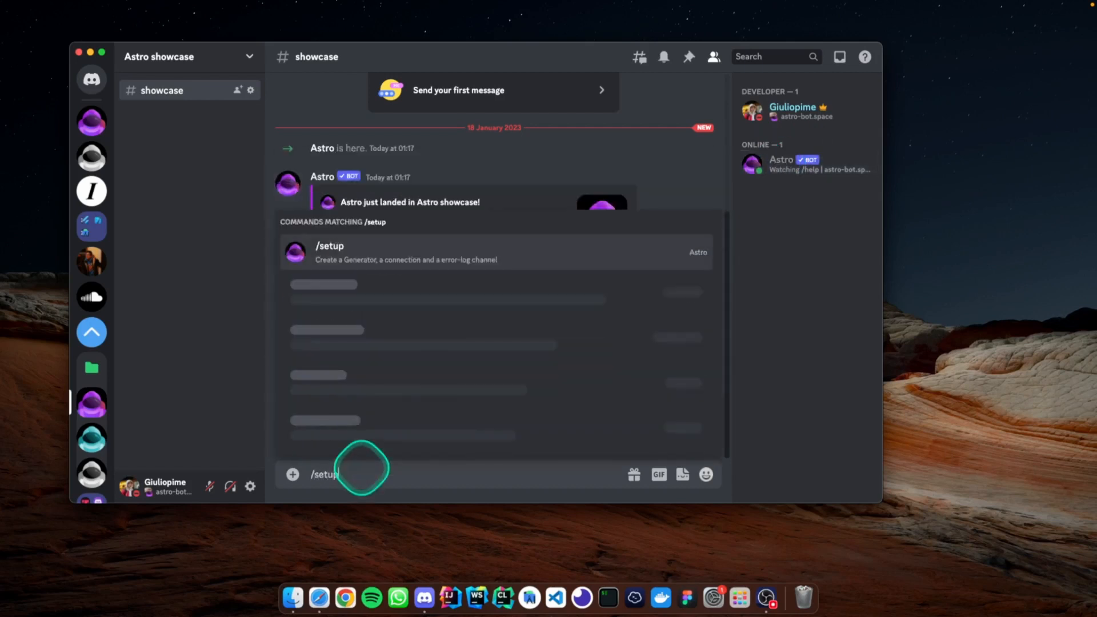
pyautogui.press('Return')
pyautogui.press('Return')
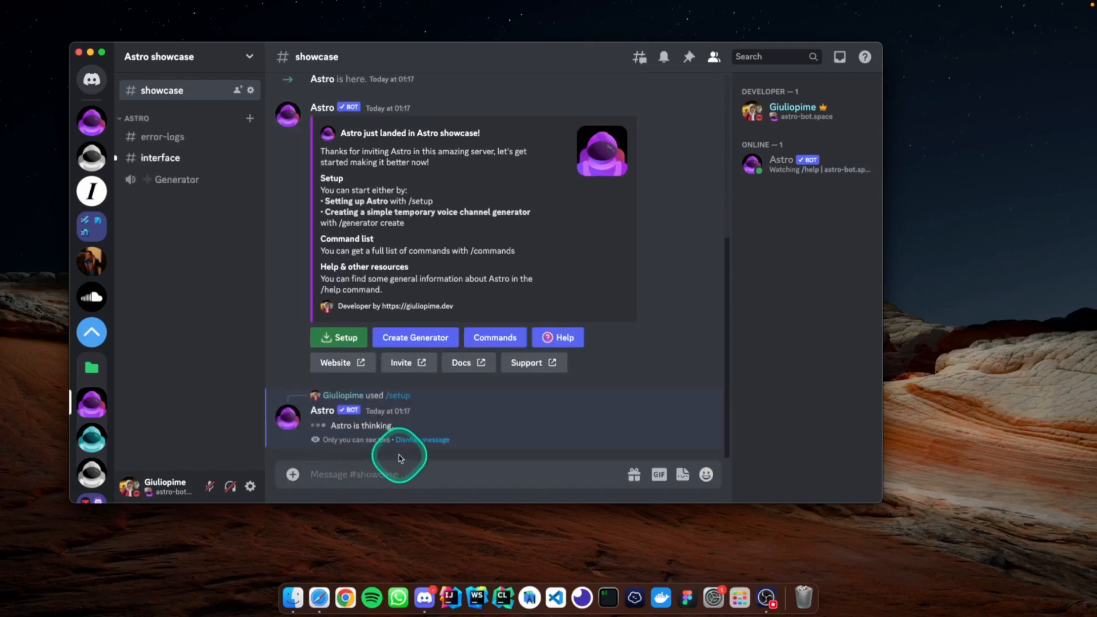
pyautogui.click(414, 440)
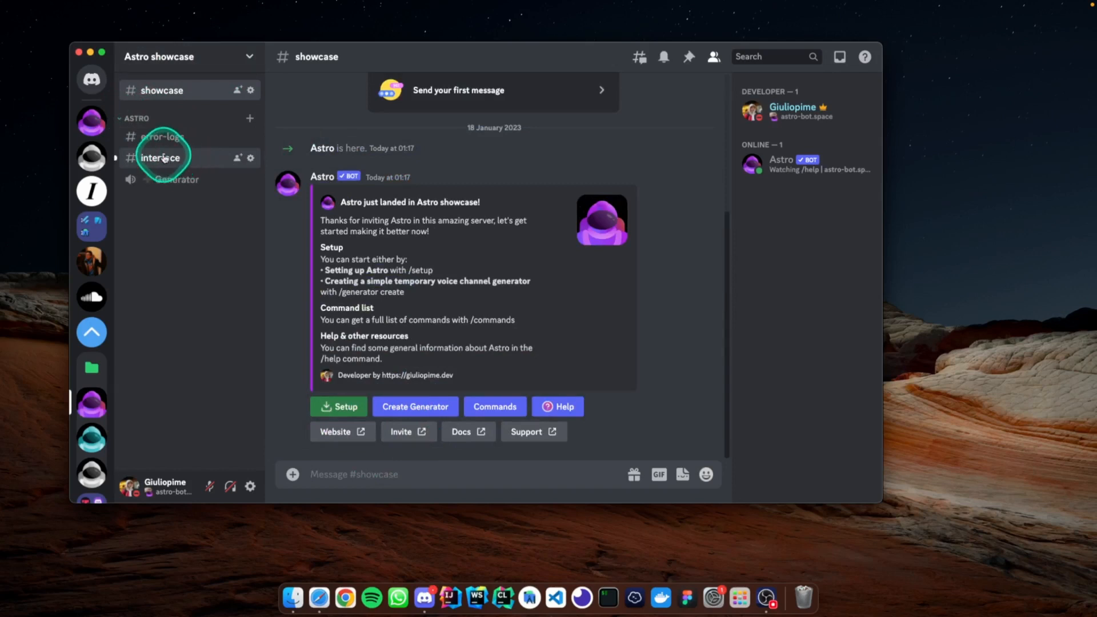
# Join the Generator voice channel, disconnect from the temporary channel, and join Generator again.
pyautogui.click(182, 184)
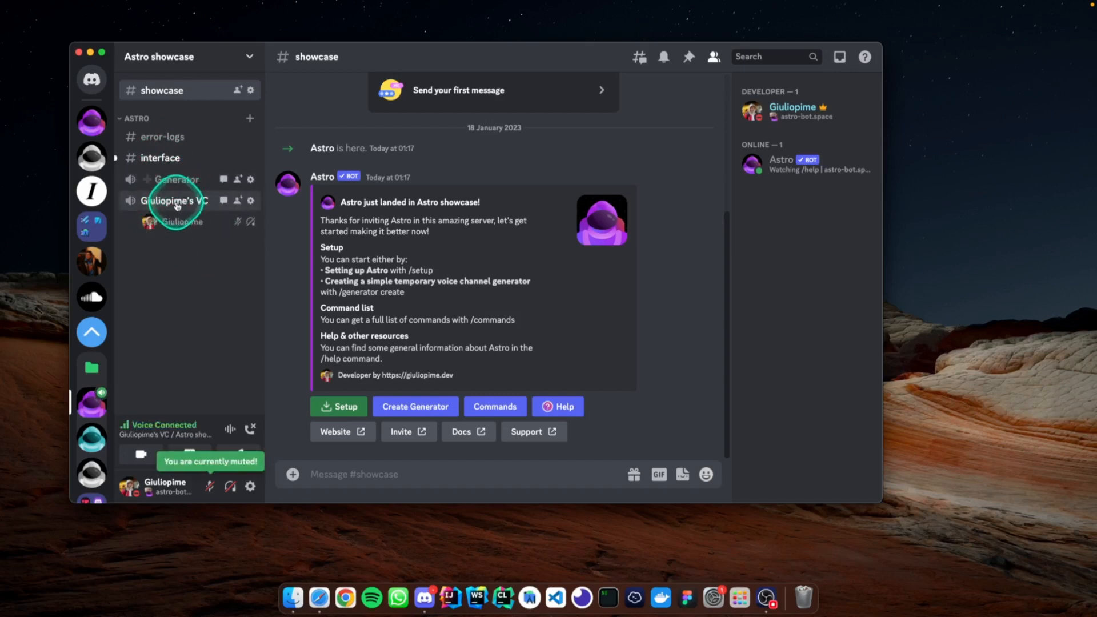
pyautogui.click(250, 430)
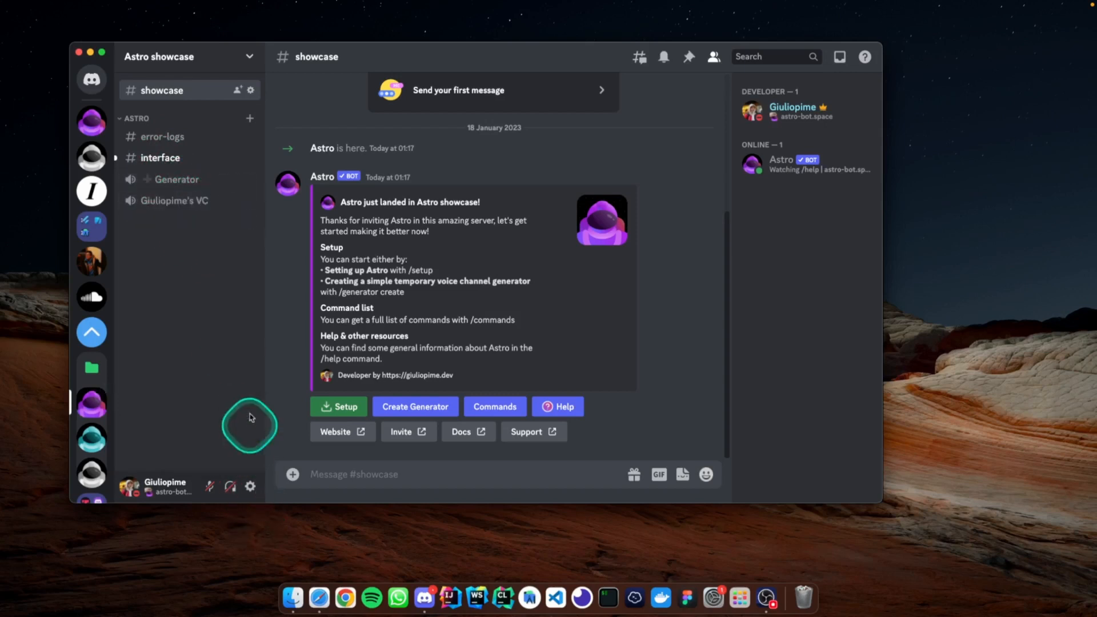
pyautogui.click(177, 183)
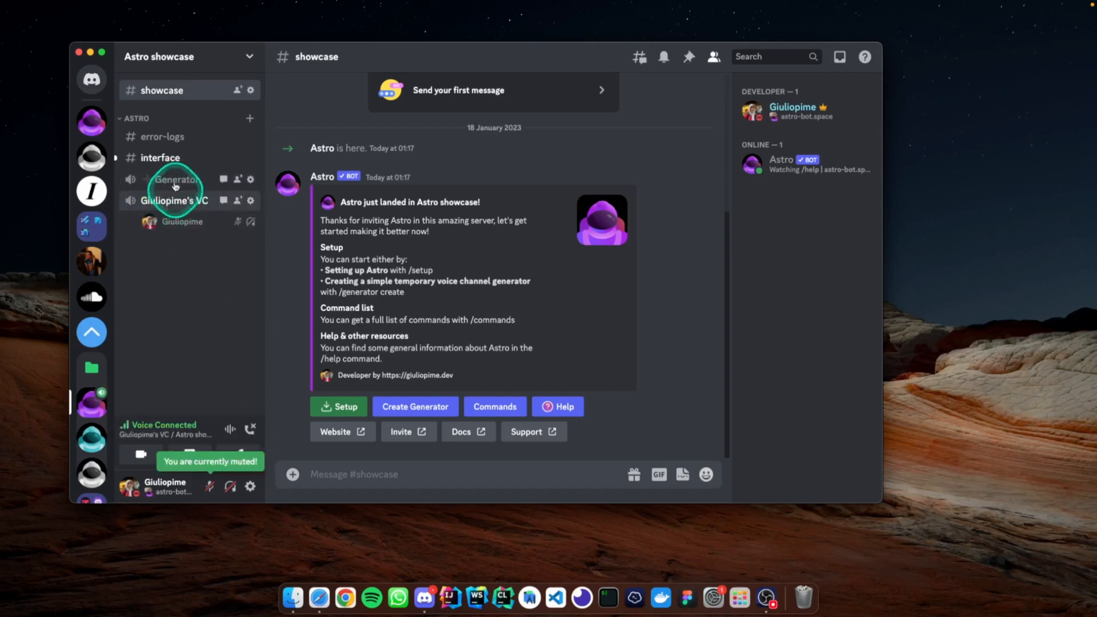
# Rename the temporary voice channel to "Playing Rocket League" from the interface channel and dismiss the bot's reply.
pyautogui.click(166, 158)
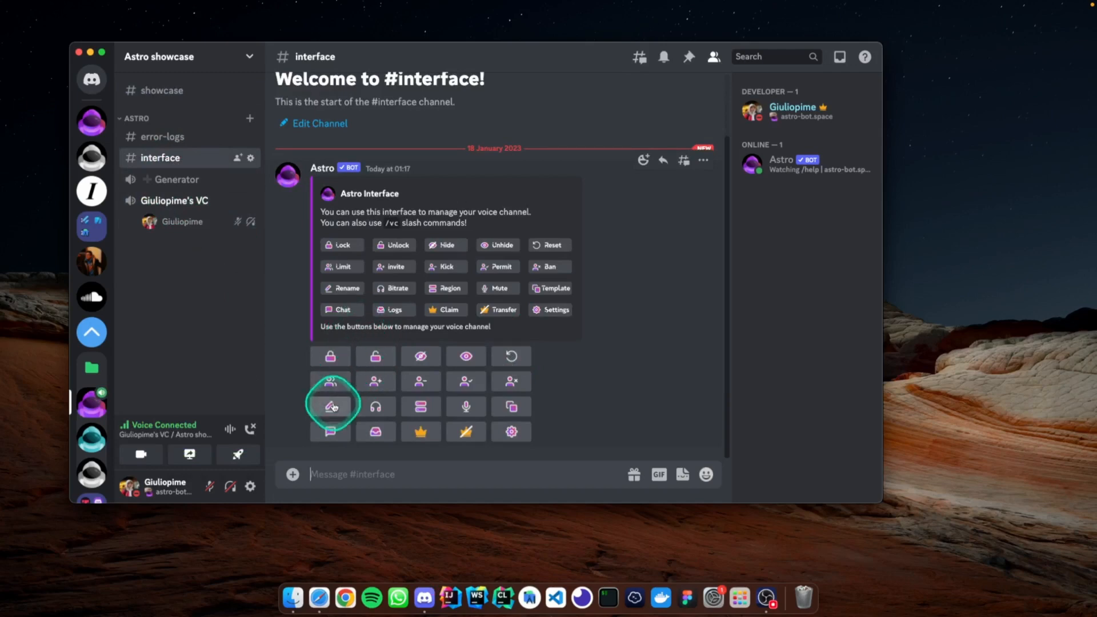
pyautogui.click(332, 406)
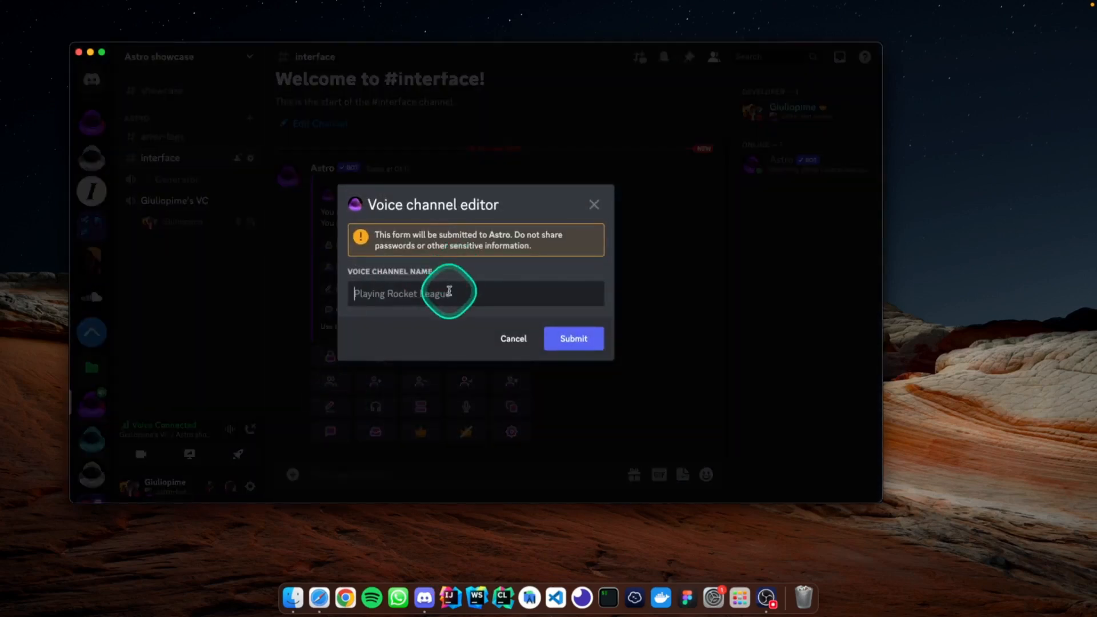
pyautogui.write('Playing Rocket League')
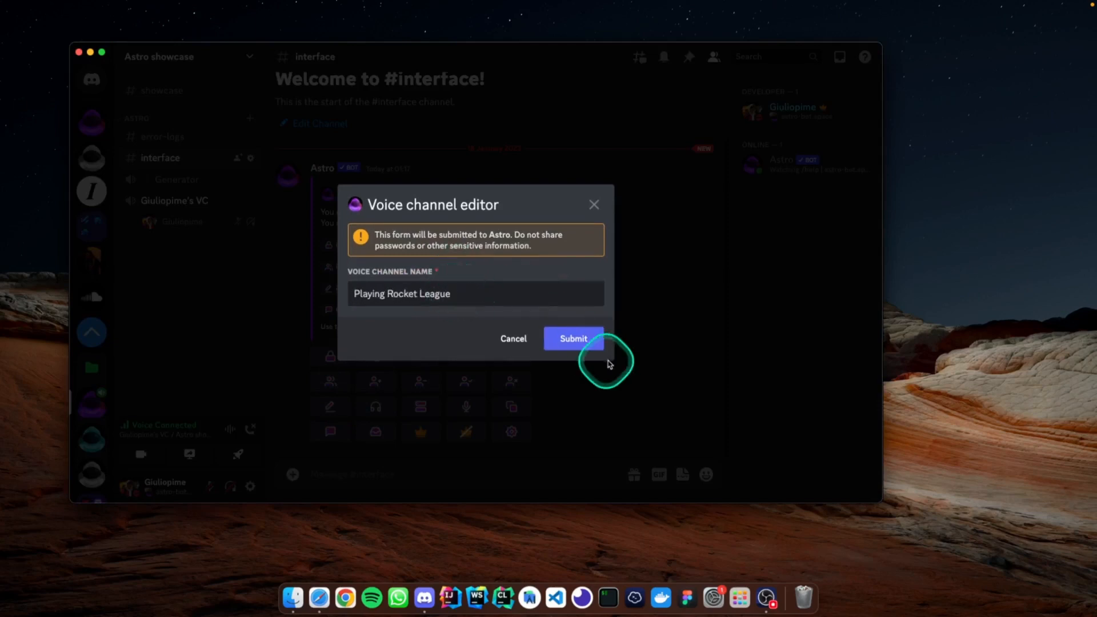
pyautogui.click(573, 338)
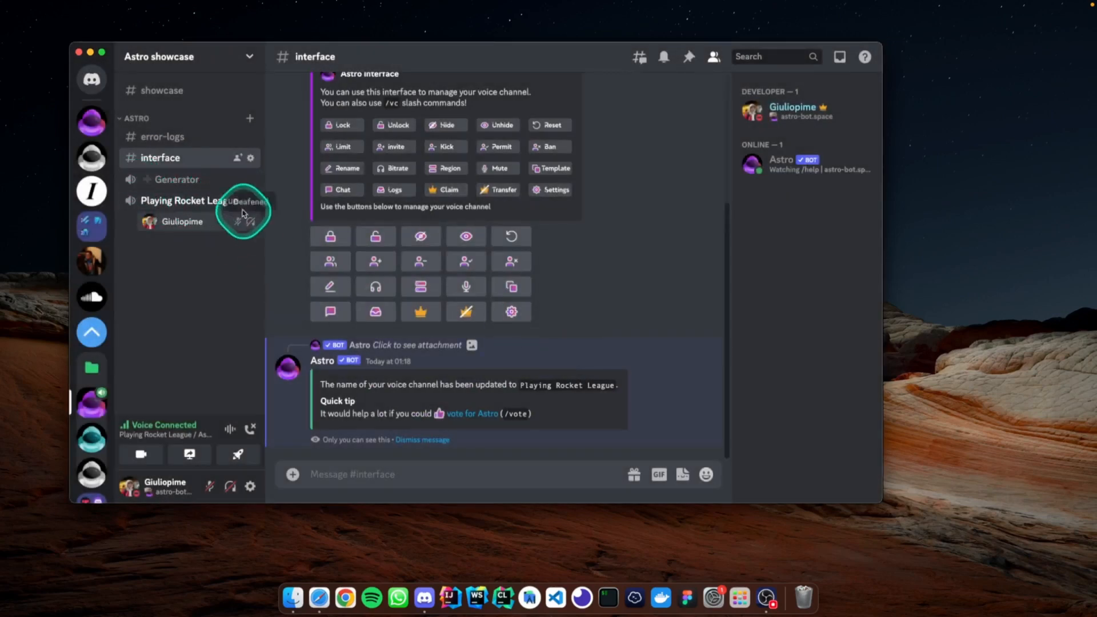
pyautogui.click(429, 440)
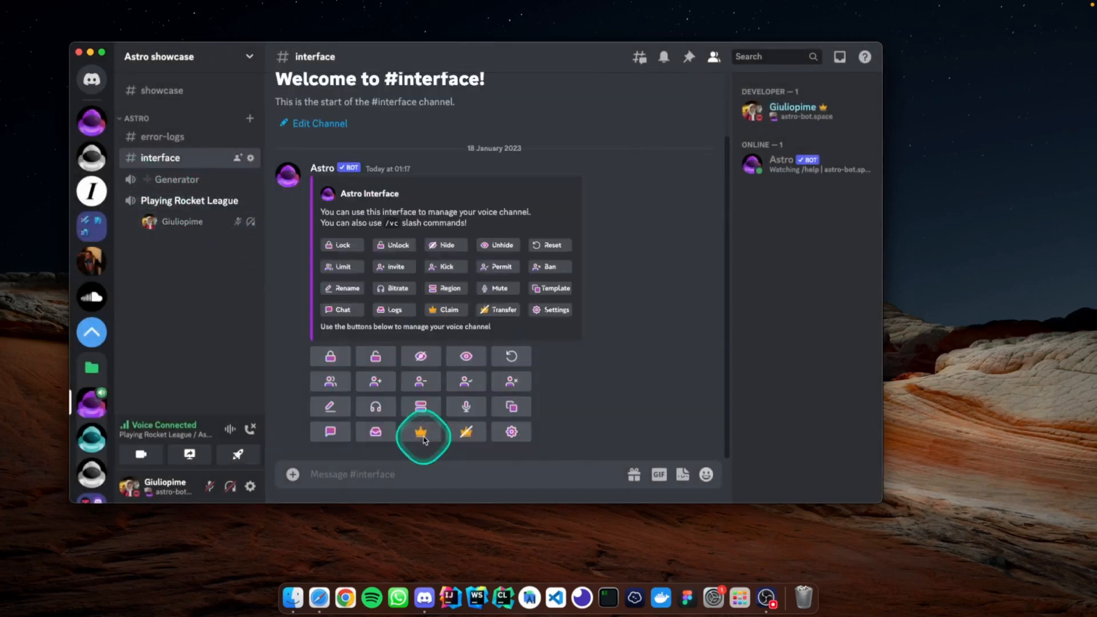
# Examine the enlarged picture of the interface controls and browse the available /vc slash commands without running one.
pyautogui.click(366, 259)
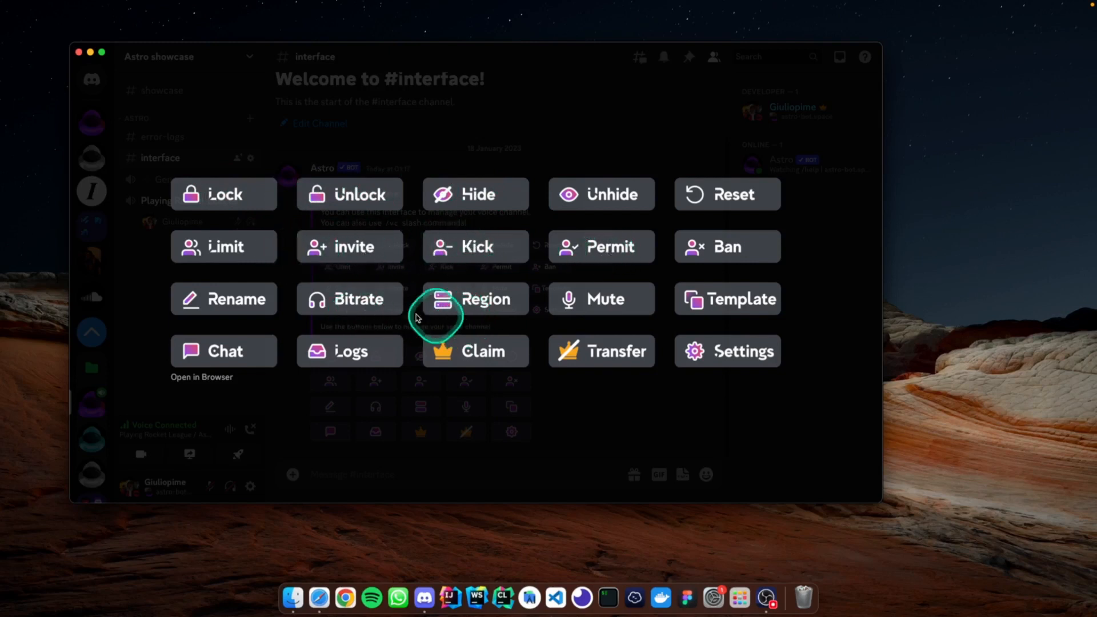
pyautogui.click(488, 418)
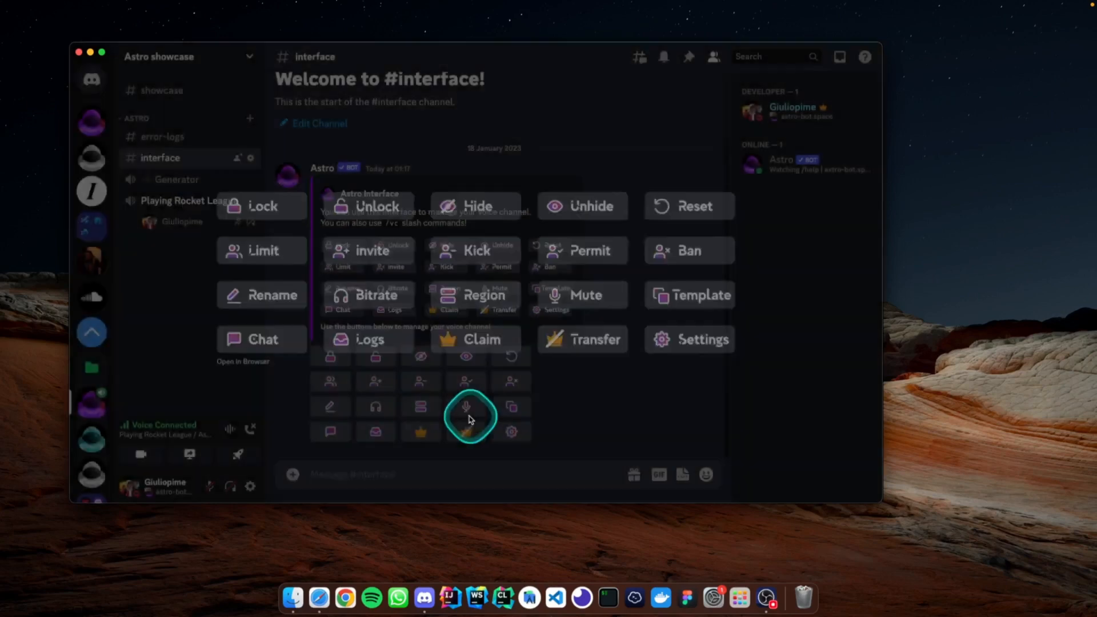
pyautogui.click(447, 473)
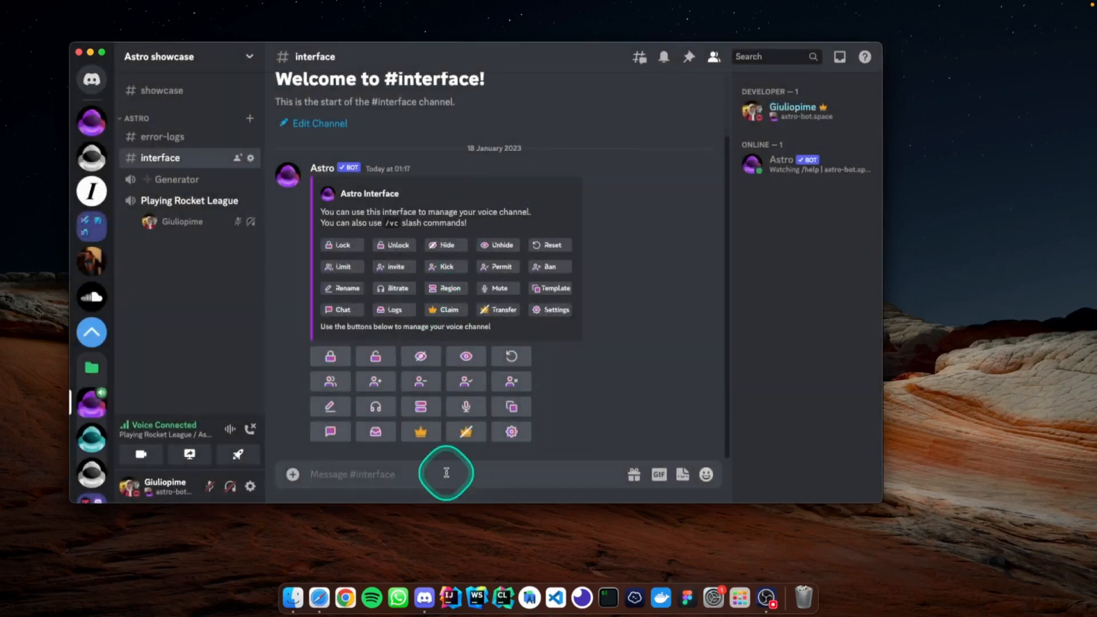
pyautogui.write('/vc')
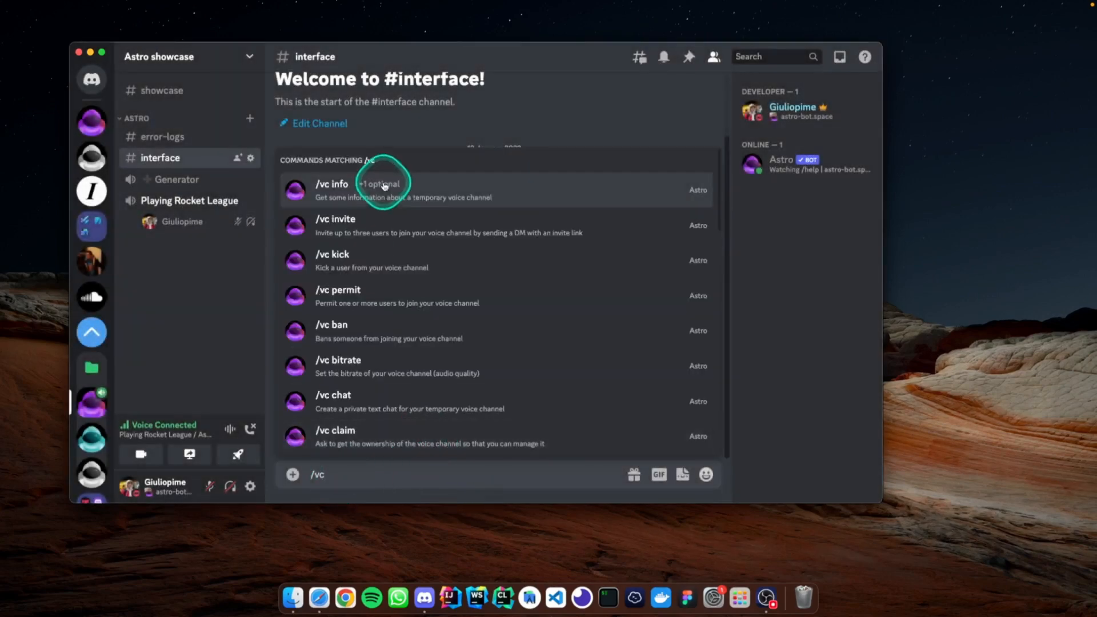
pyautogui.scroll(-10, 400, 352)
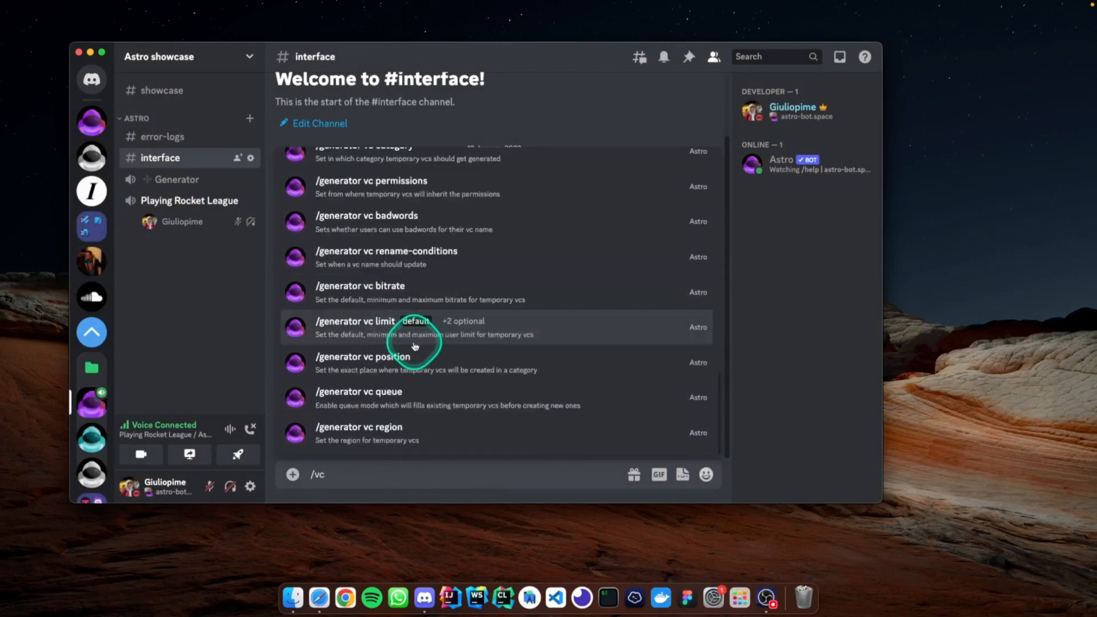
pyautogui.scroll(8, 411, 289)
pyautogui.scroll(3, 404, 311)
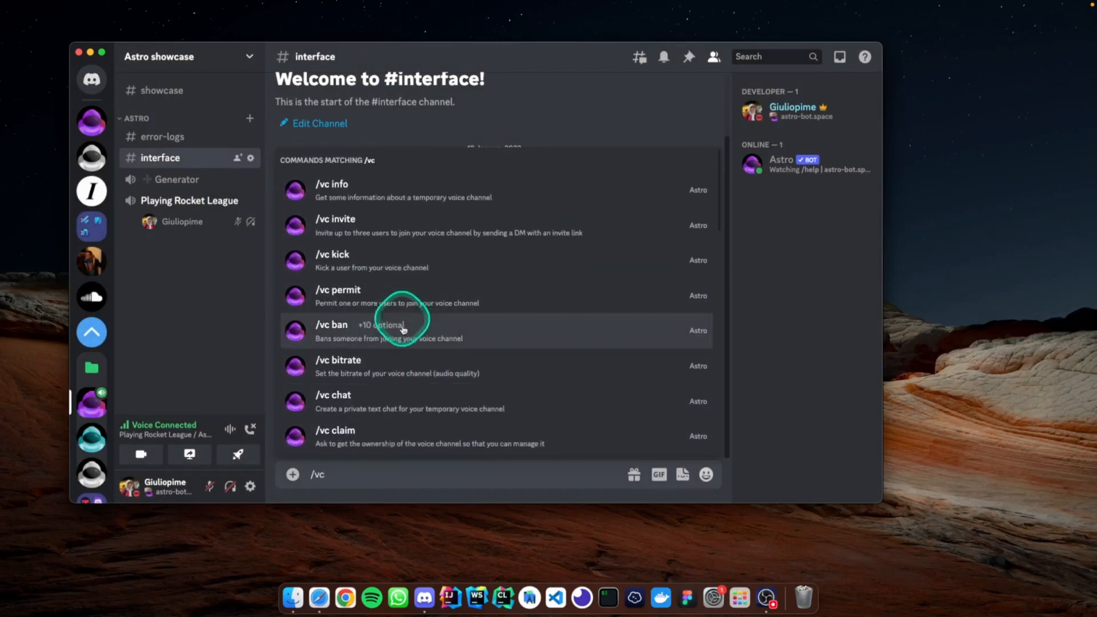
pyautogui.moveTo(351, 475); pyautogui.dragTo(281, 479)
pyautogui.press('BackSpace')
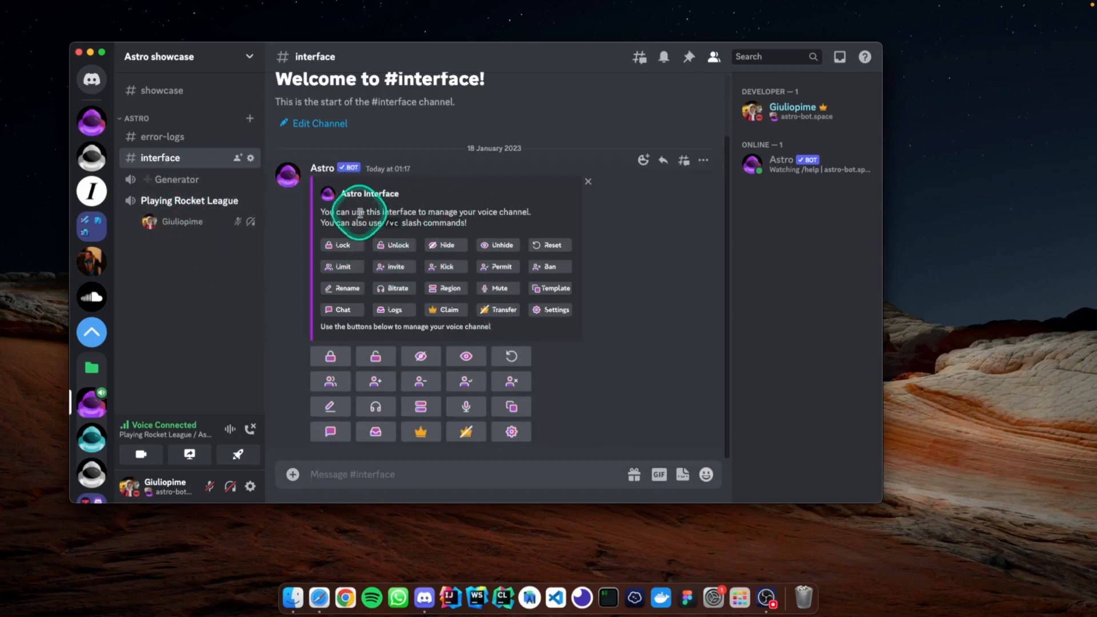
# Look through the options of the /interface edit message command, then discard the command unsent.
pyautogui.write('/inter')
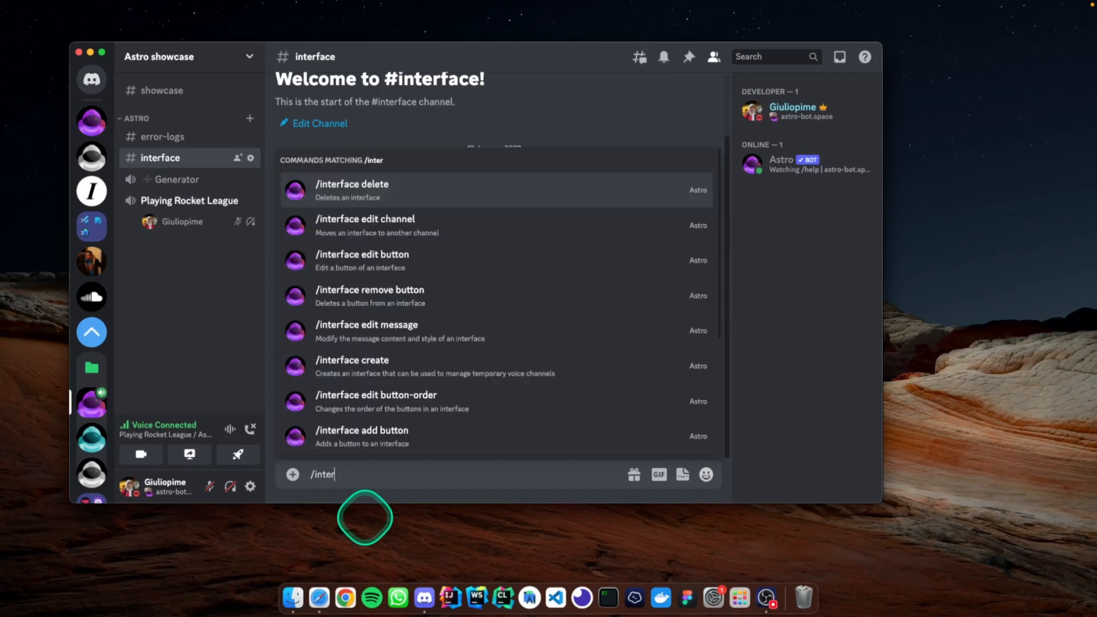
pyautogui.write('face edit message')
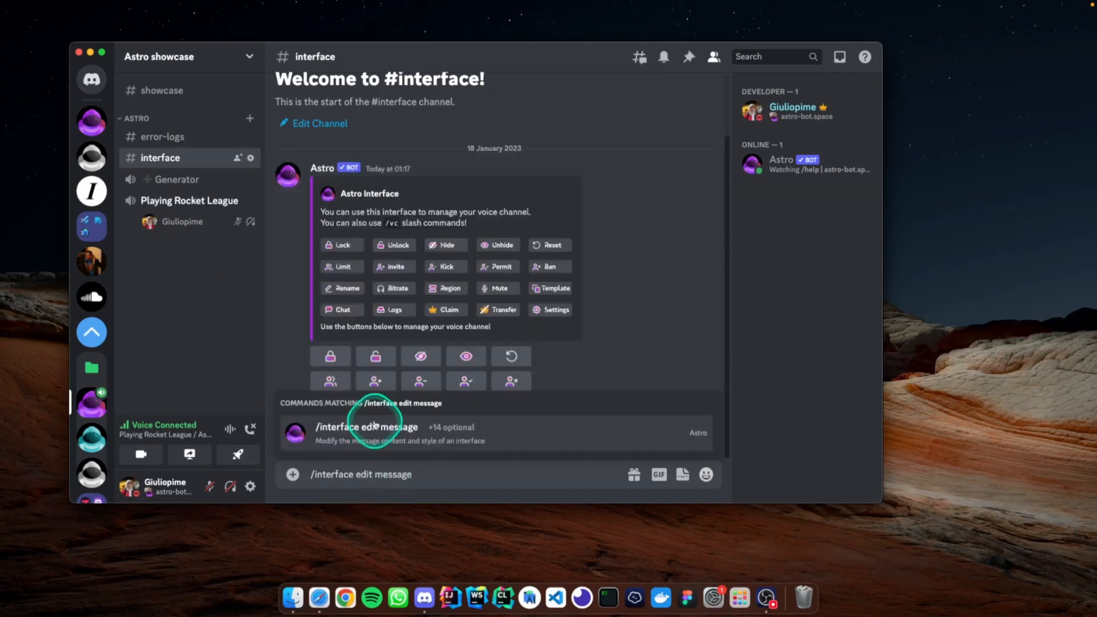
pyautogui.click(375, 424)
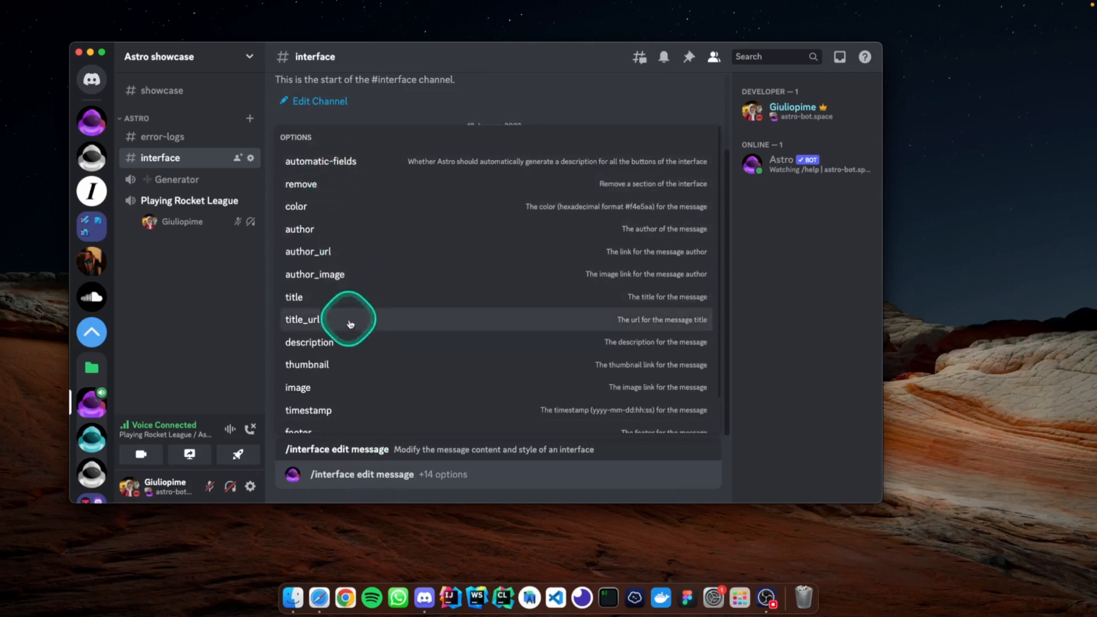
pyautogui.scroll(-1, 400, 400)
pyautogui.press('super+a')
pyautogui.press('BackSpace')
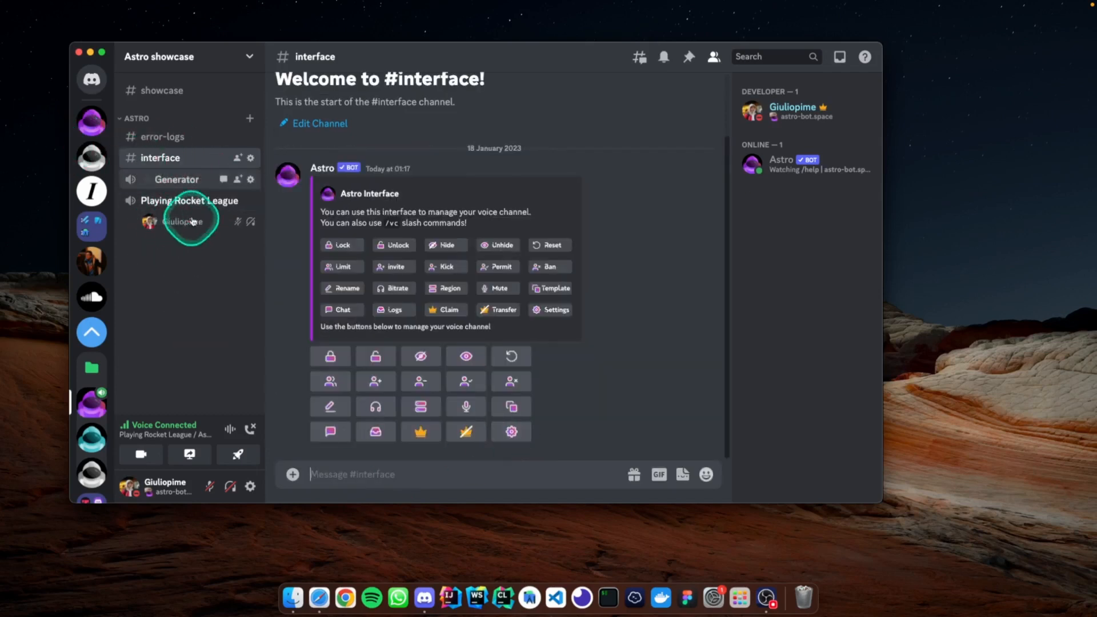
# Disconnect from voice and set the default temporary channel name to "Channel number {n}" with /generator vc name.
pyautogui.click(250, 431)
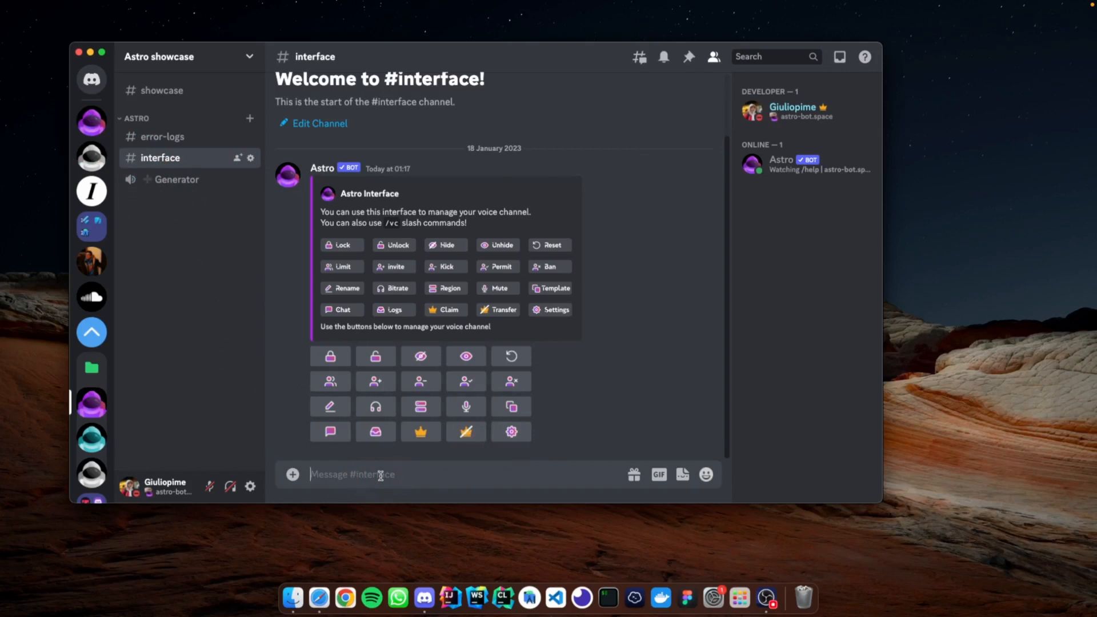
pyautogui.write('/generator')
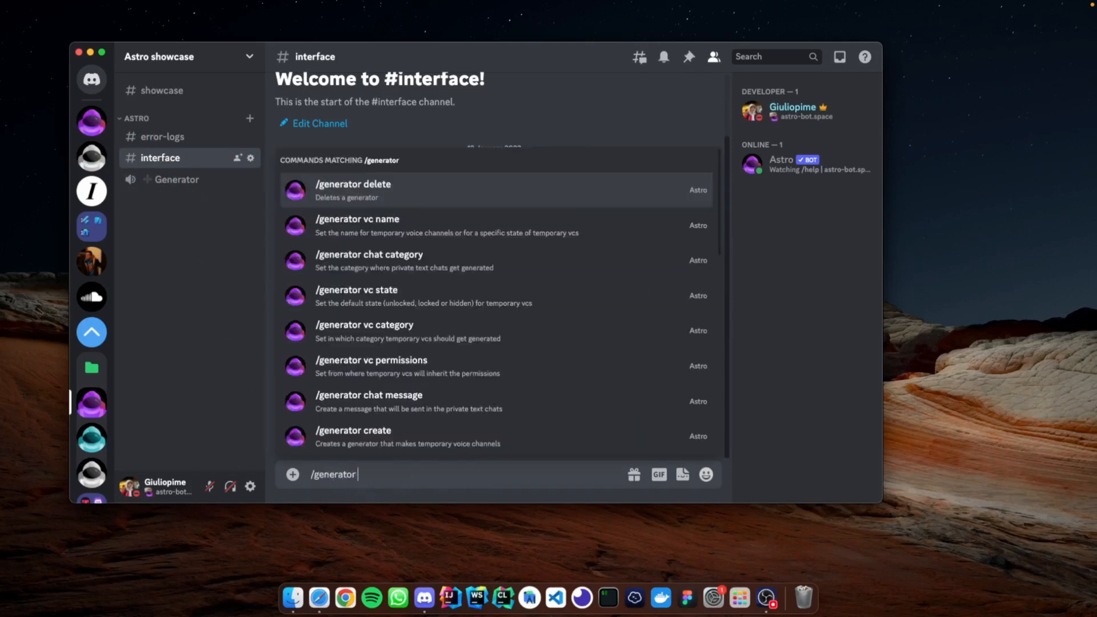
pyautogui.write(' vc name')
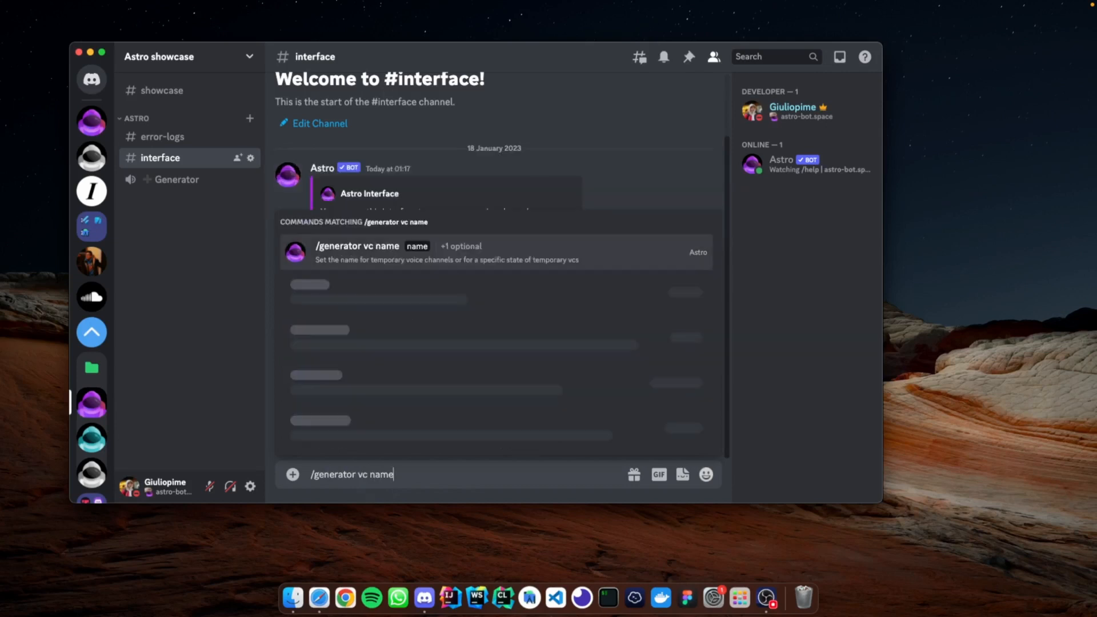
pyautogui.press('Tab')
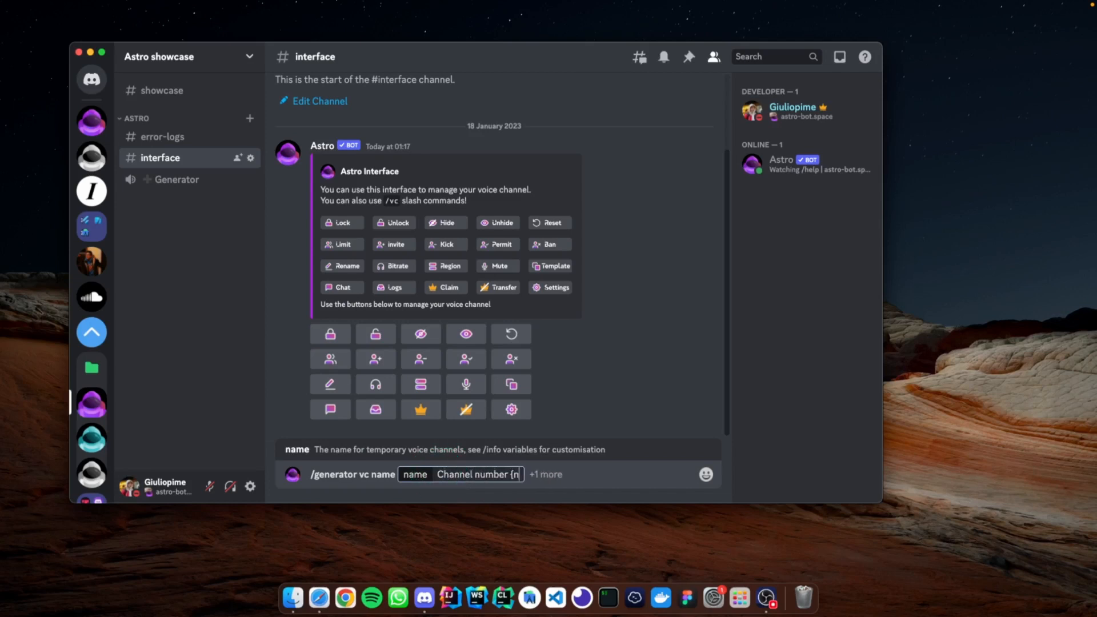
pyautogui.press('Return')
pyautogui.click(484, 477)
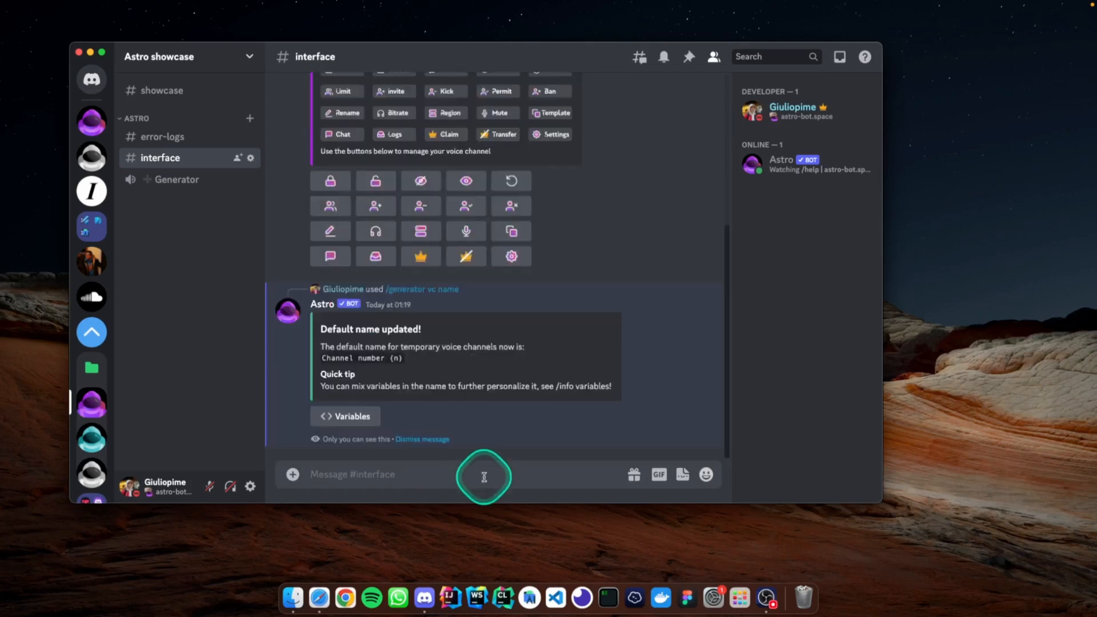
# Dismiss the bot's name-update reply and join the Generator voice channel to create a temporary channel.
pyautogui.click(422, 440)
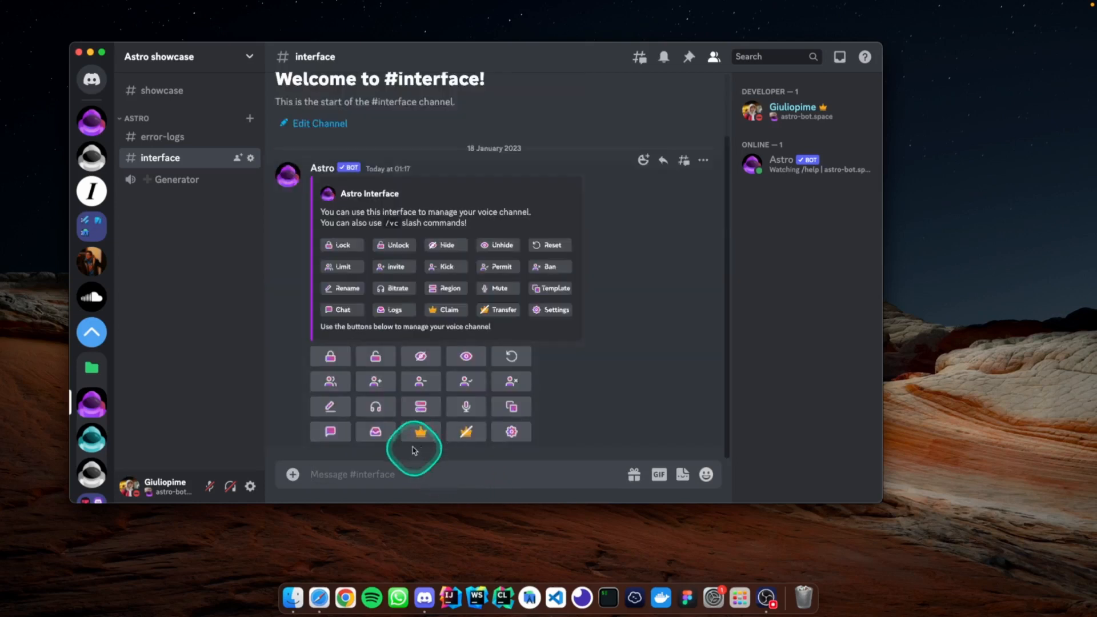
pyautogui.click(164, 180)
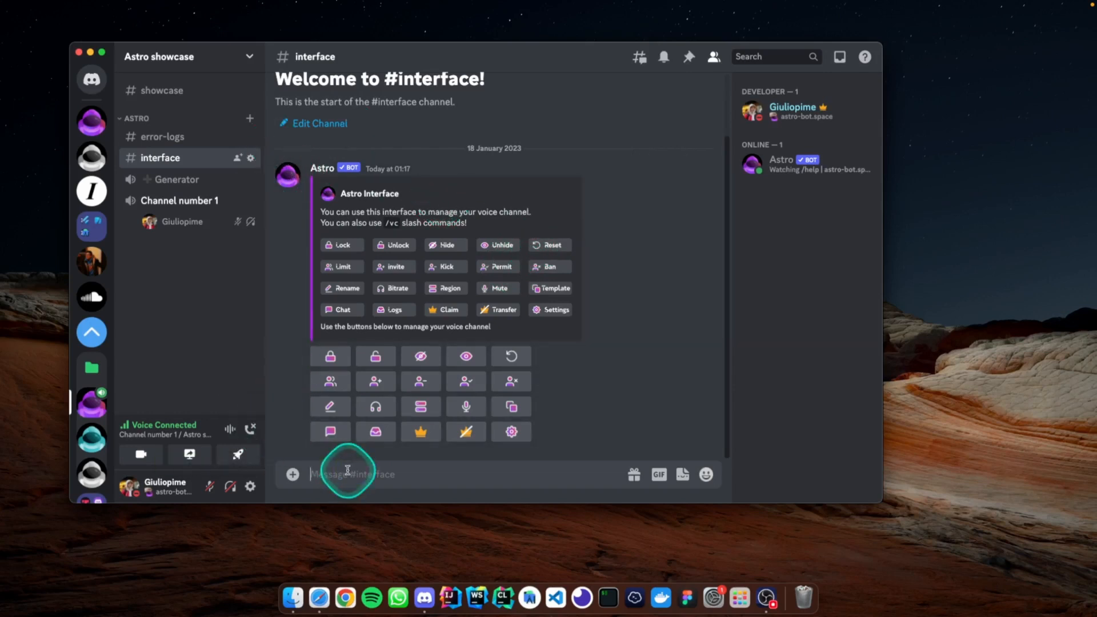
# Create a new non-private channel category named "Vc category" in the server.
pyautogui.rightClick(191, 293)
pyautogui.click(246, 352)
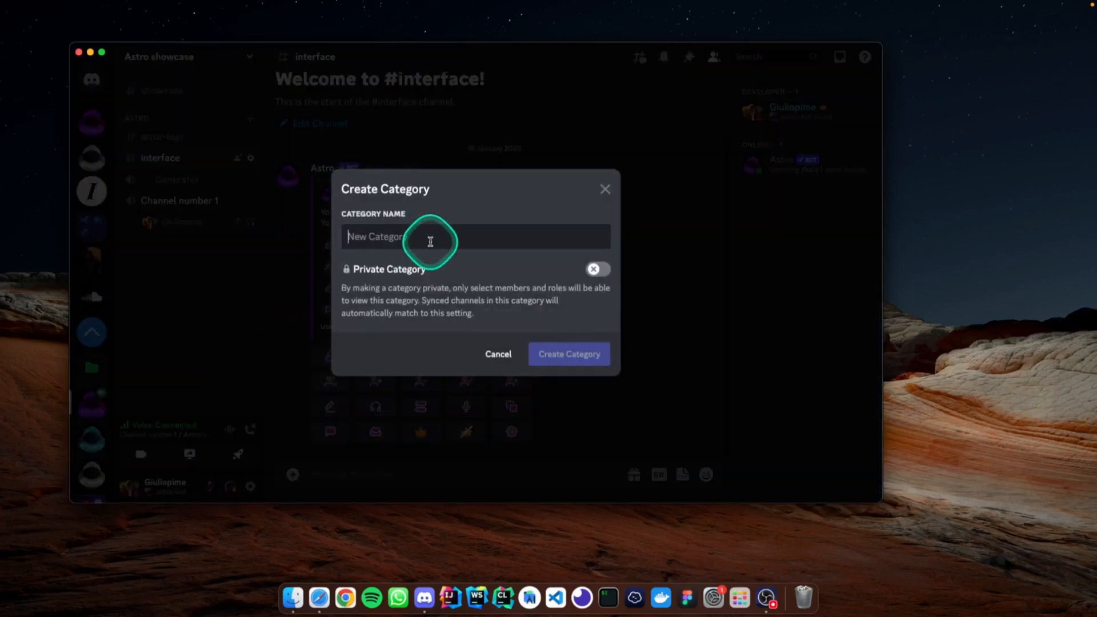
pyautogui.write('Vc category')
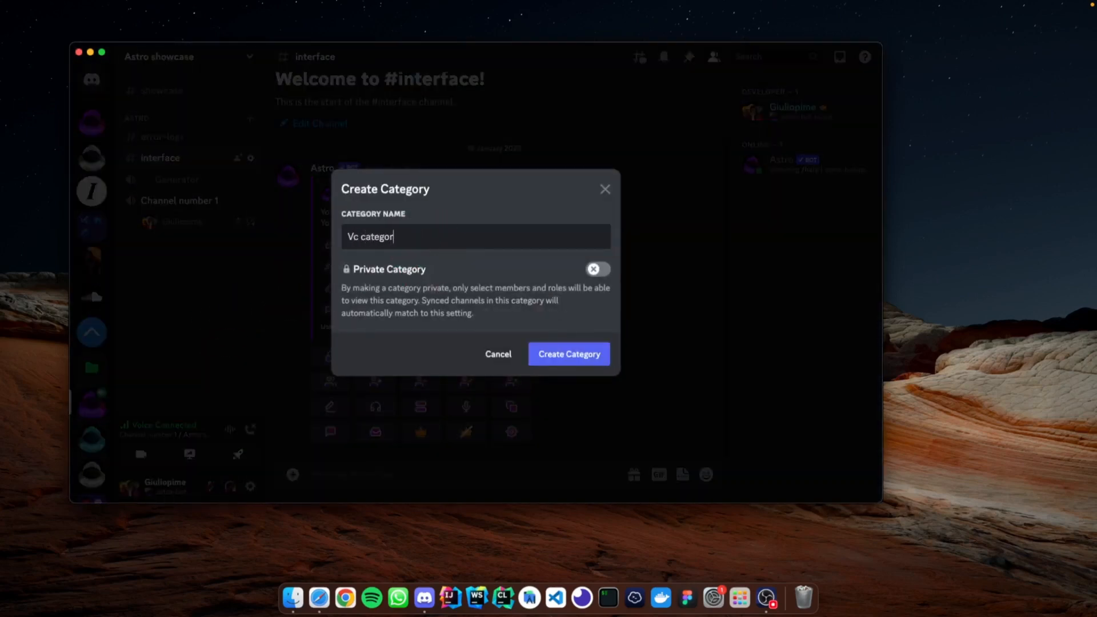
pyautogui.click(587, 355)
# Set "Vc category" as the category for generated temporary channels with /generator vc category, and dismiss the bot's reply.
pyautogui.write('/gen')
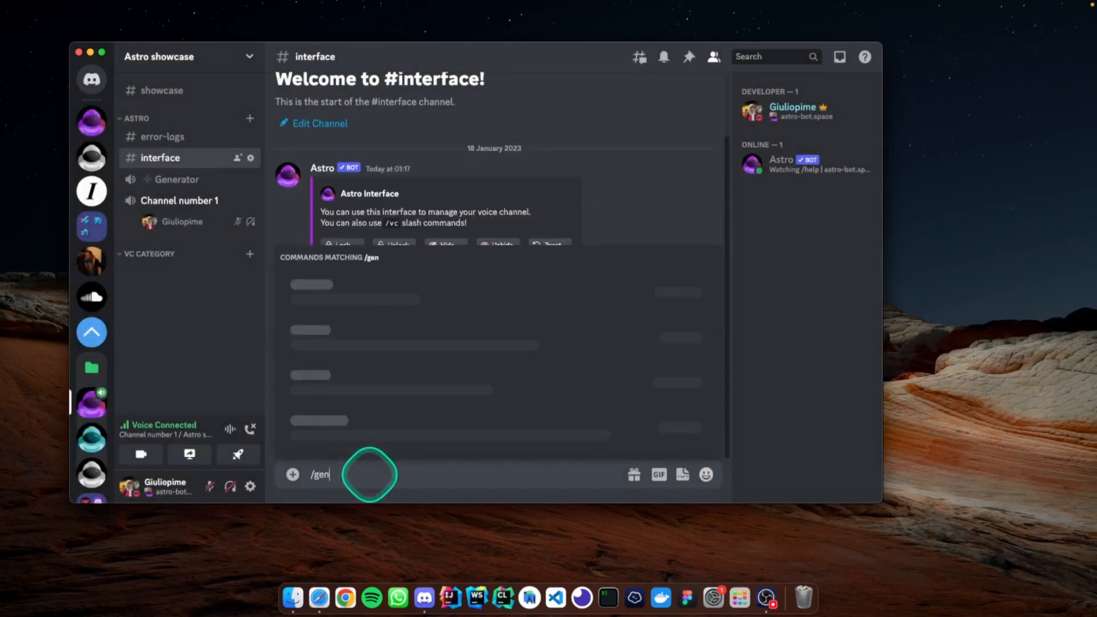
pyautogui.write('erator vc')
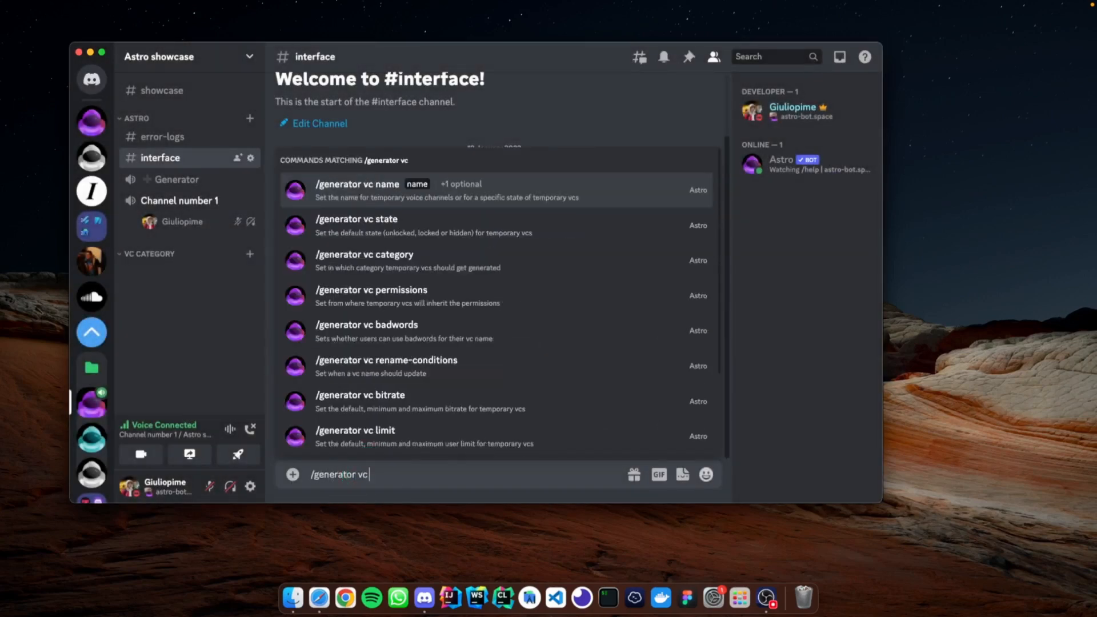
pyautogui.write(' categ')
pyautogui.press('Tab')
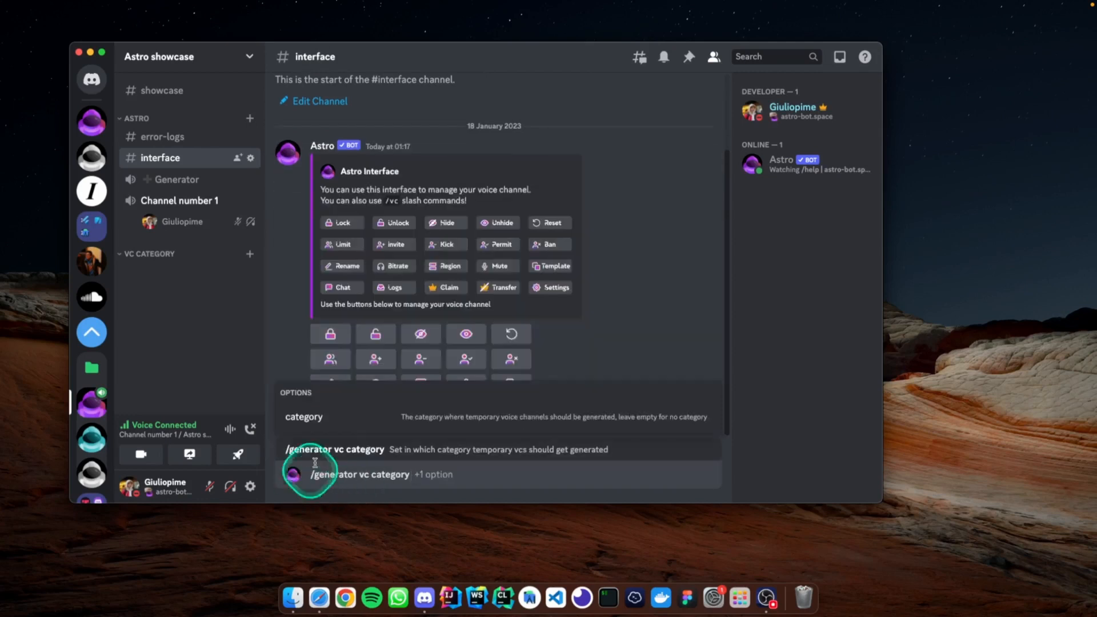
pyautogui.click(309, 417)
pyautogui.click(320, 413)
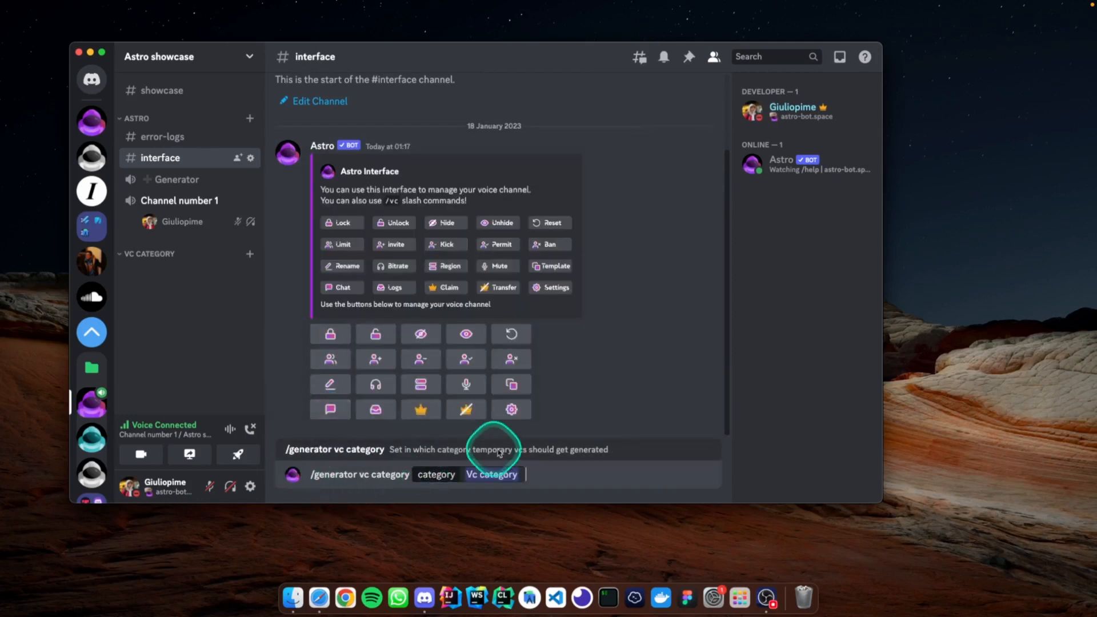
pyautogui.press('Return')
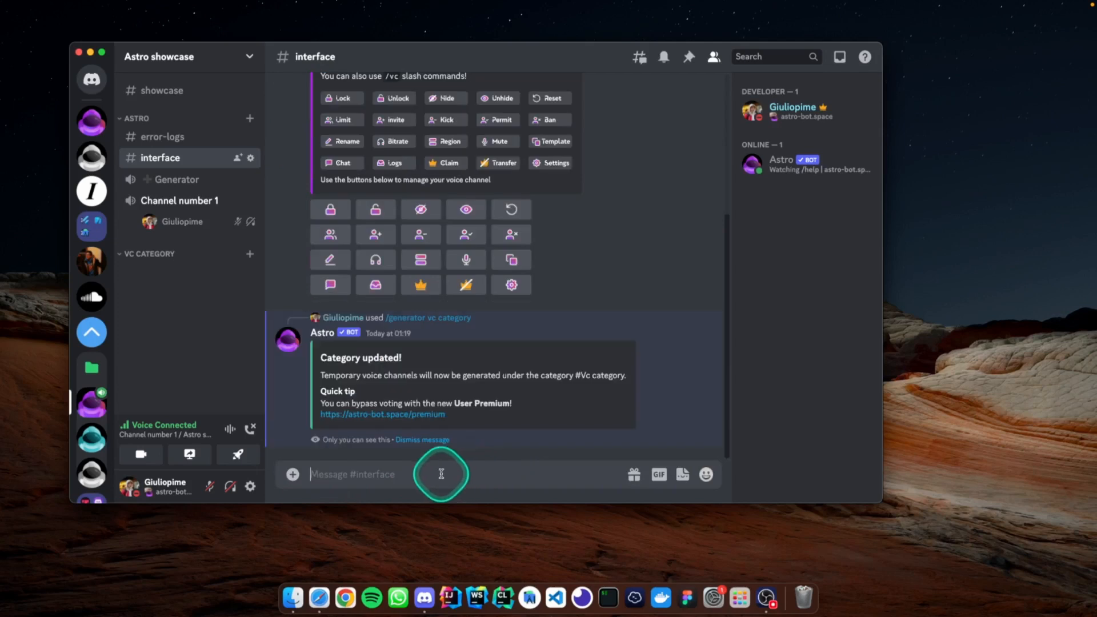
pyautogui.click(425, 441)
# Leave the current voice channel, rejoin through Generator to test the new category, and disconnect again.
pyautogui.click(250, 429)
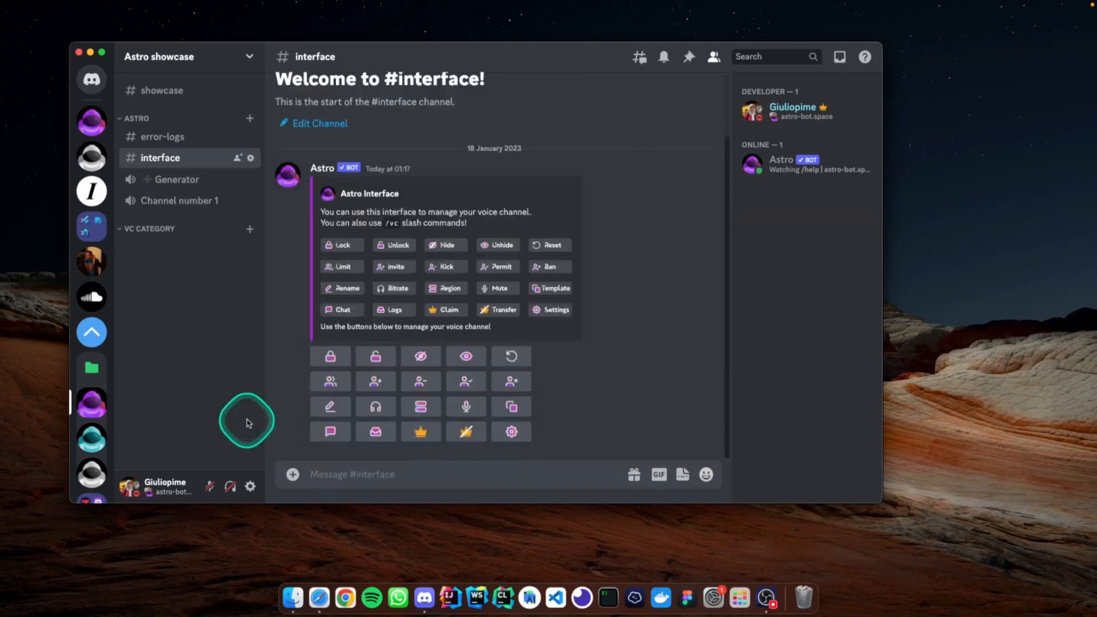
pyautogui.click(188, 182)
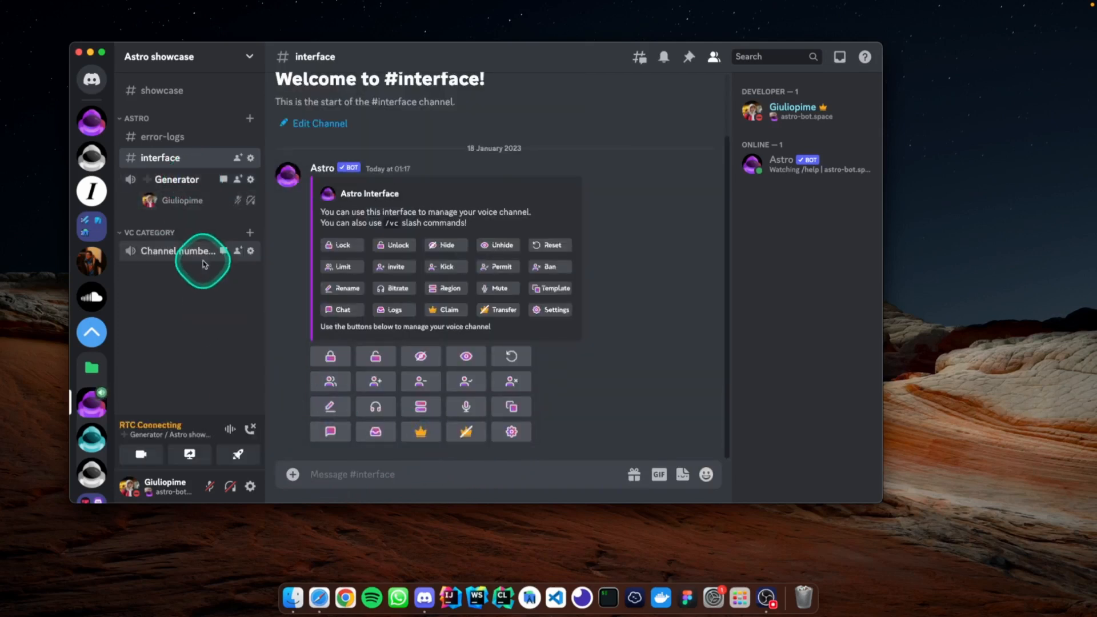
pyautogui.click(249, 429)
# Browse the list of available /generator slash commands, then clear the message field without running one.
pyautogui.write('/generator')
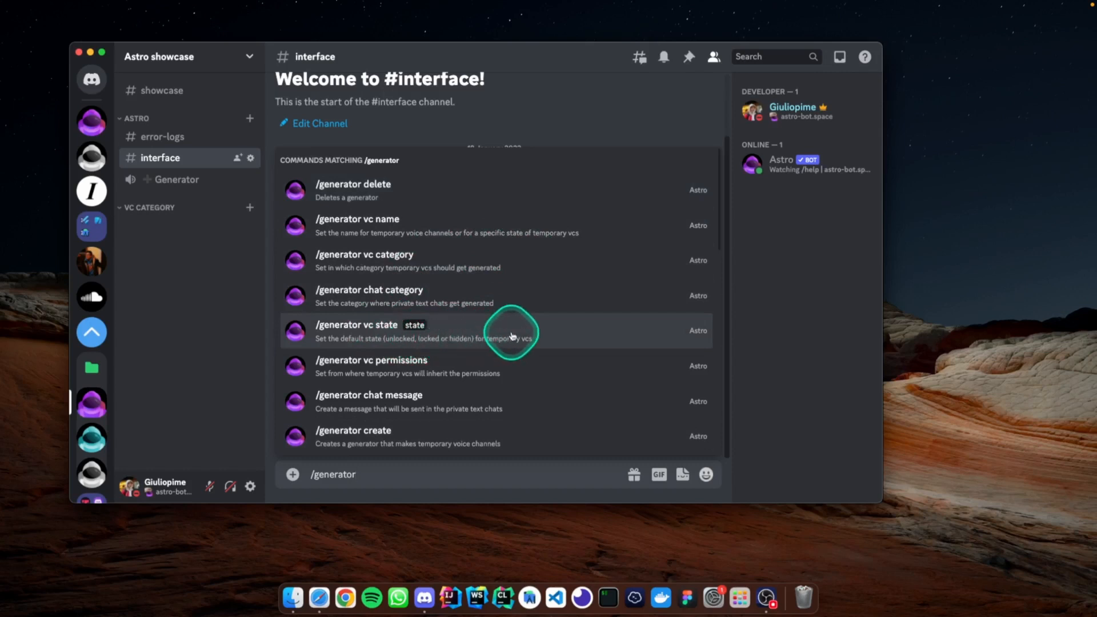
pyautogui.scroll(-2, 500, 343)
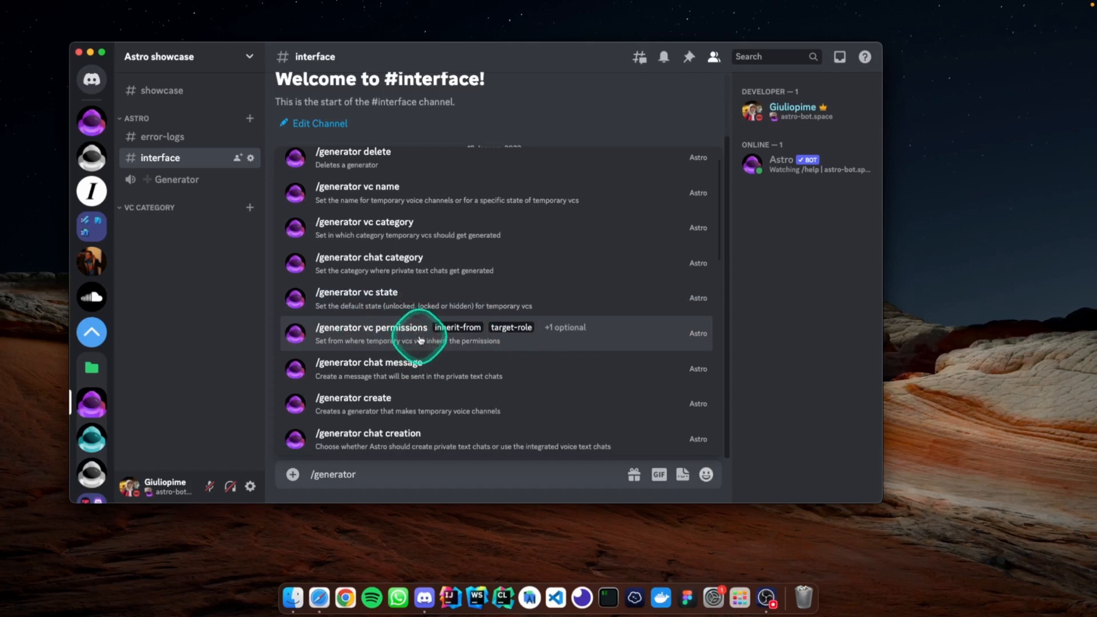
pyautogui.scroll(-5, 423, 341)
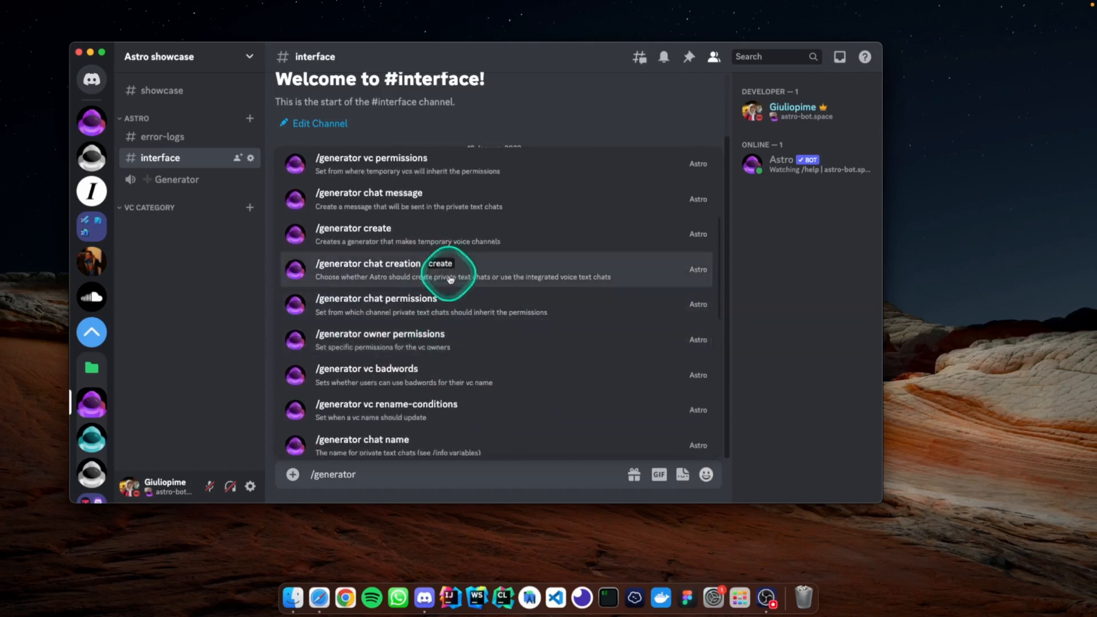
pyautogui.scroll(-3, 452, 314)
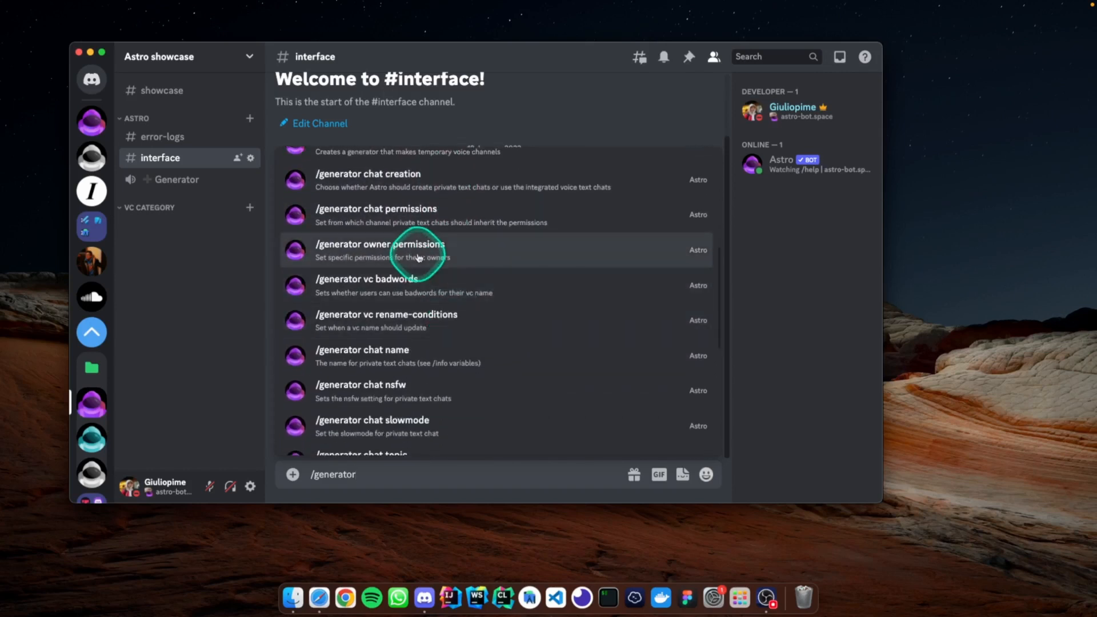
pyautogui.scroll(-3, 444, 286)
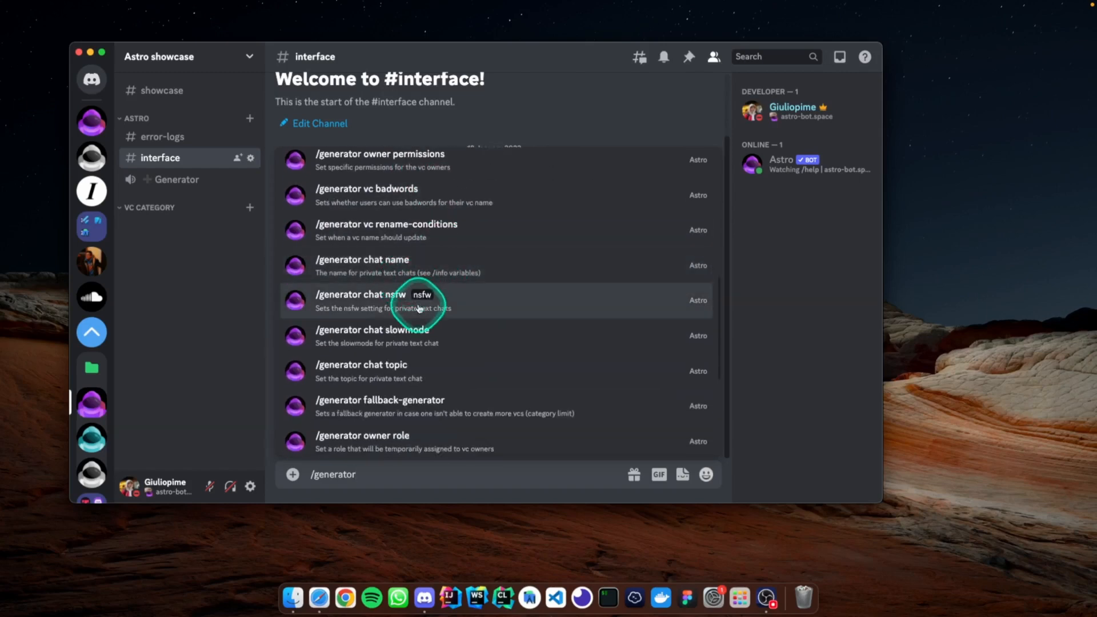
pyautogui.scroll(-5, 456, 314)
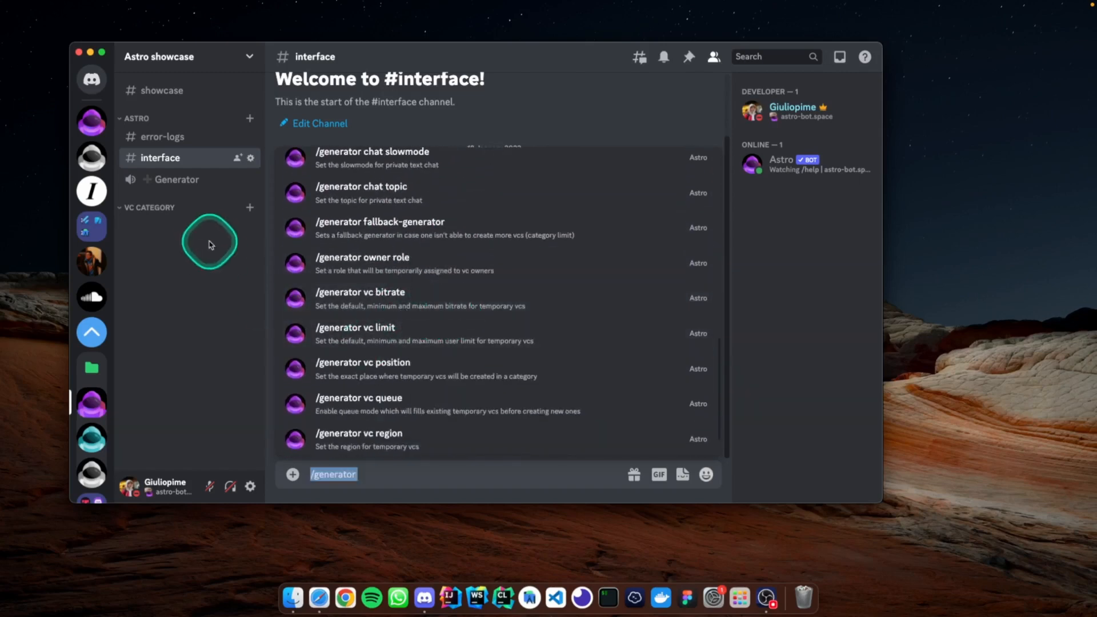
pyautogui.press('BackSpace')
# Run /commands with the category option set to Generators in the showcase channel.
pyautogui.click(165, 91)
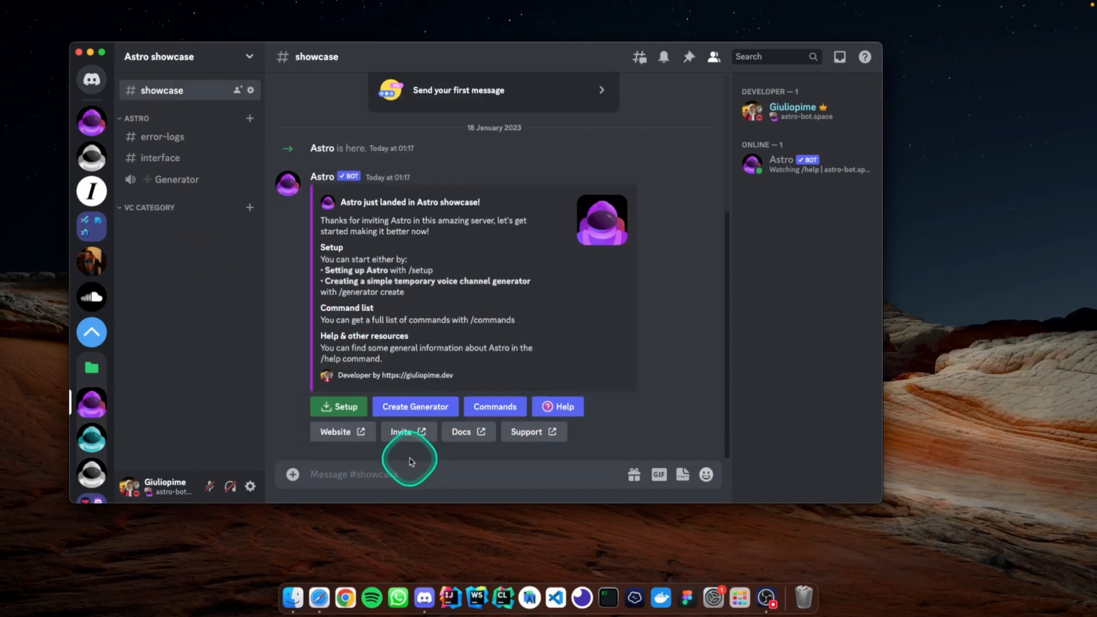
pyautogui.write('/commands')
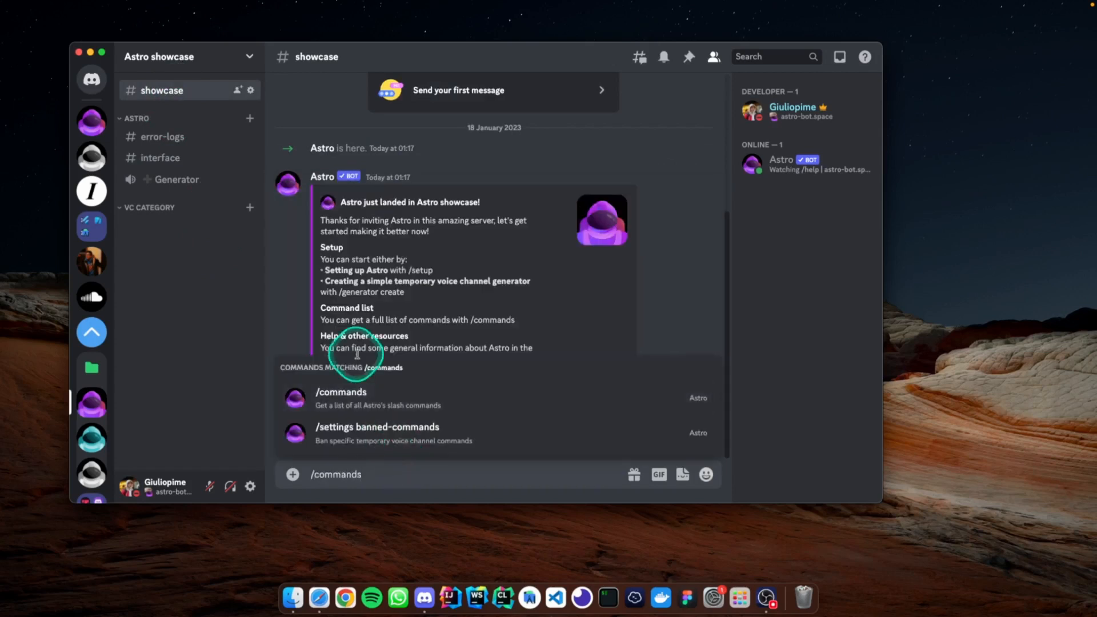
pyautogui.click(338, 393)
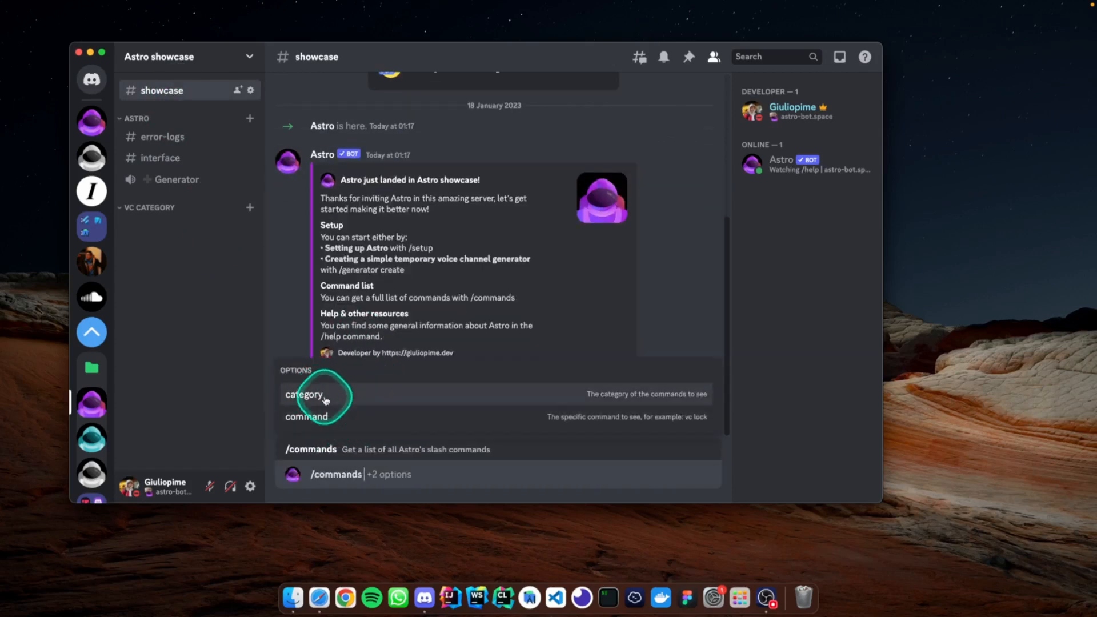
pyautogui.click(312, 394)
pyautogui.click(323, 276)
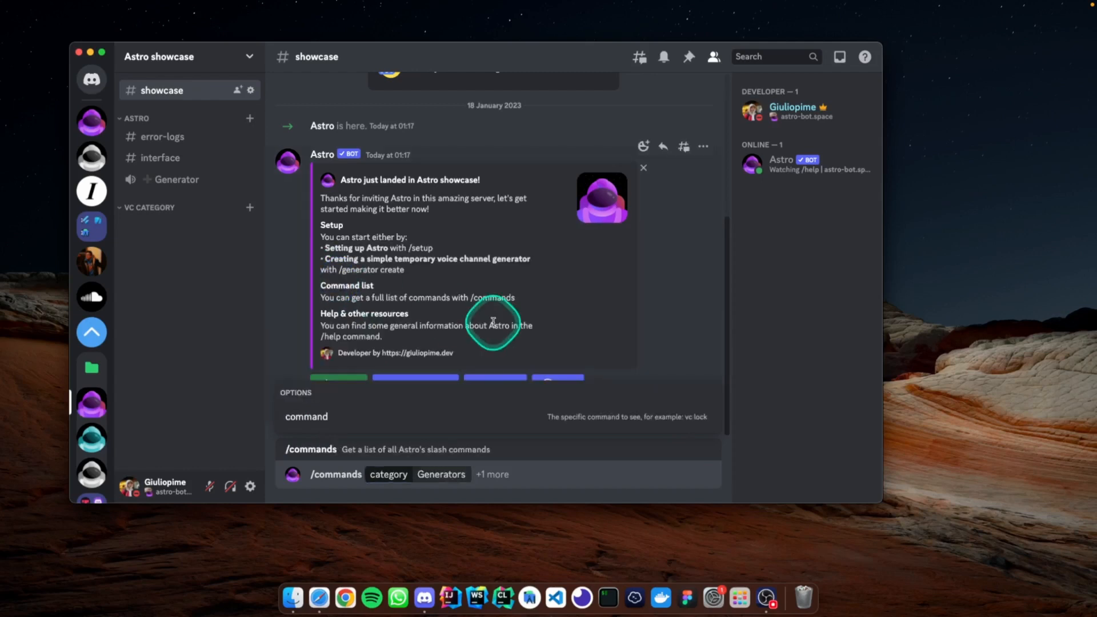
pyautogui.press('Return')
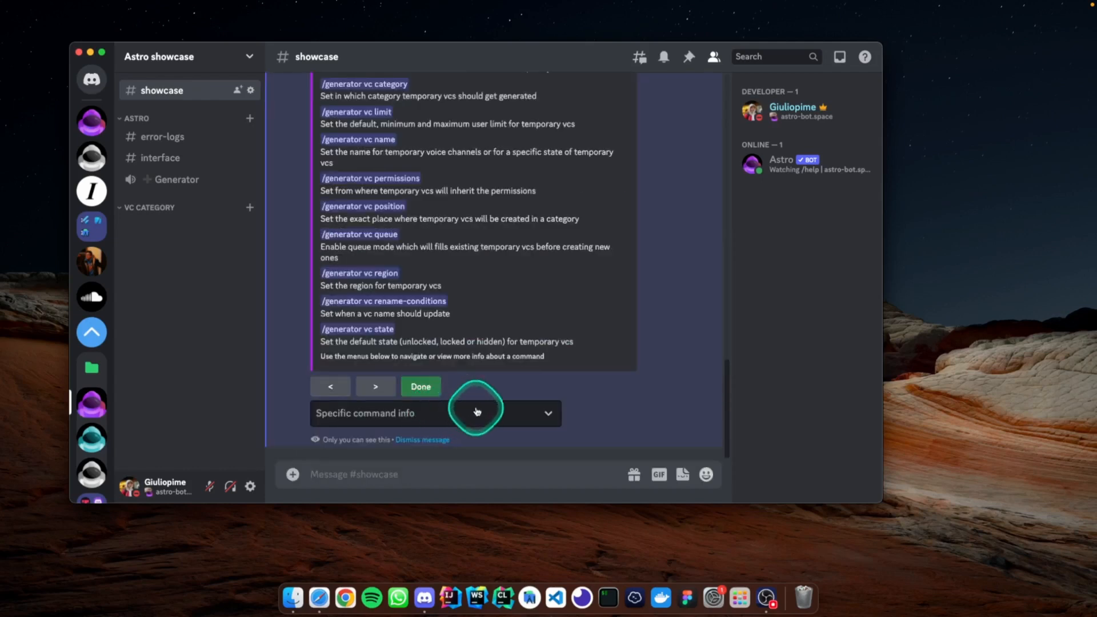
# Read through the bot's list of generator commands and their descriptions.
pyautogui.scroll(2, 451, 415)
pyautogui.scroll(3, 447, 410)
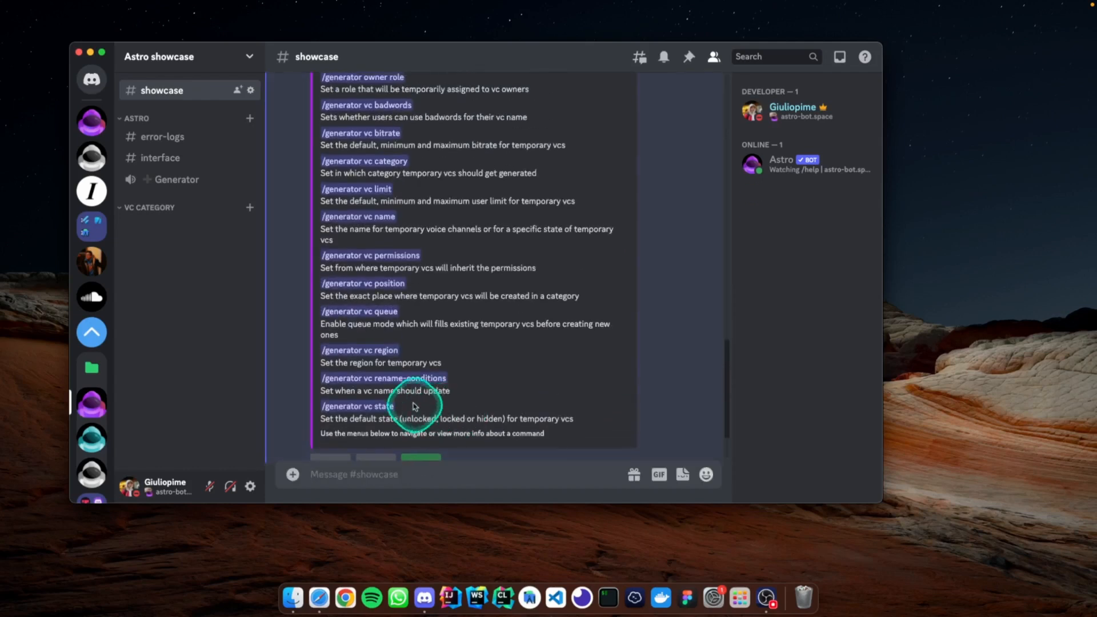
pyautogui.scroll(9, 389, 279)
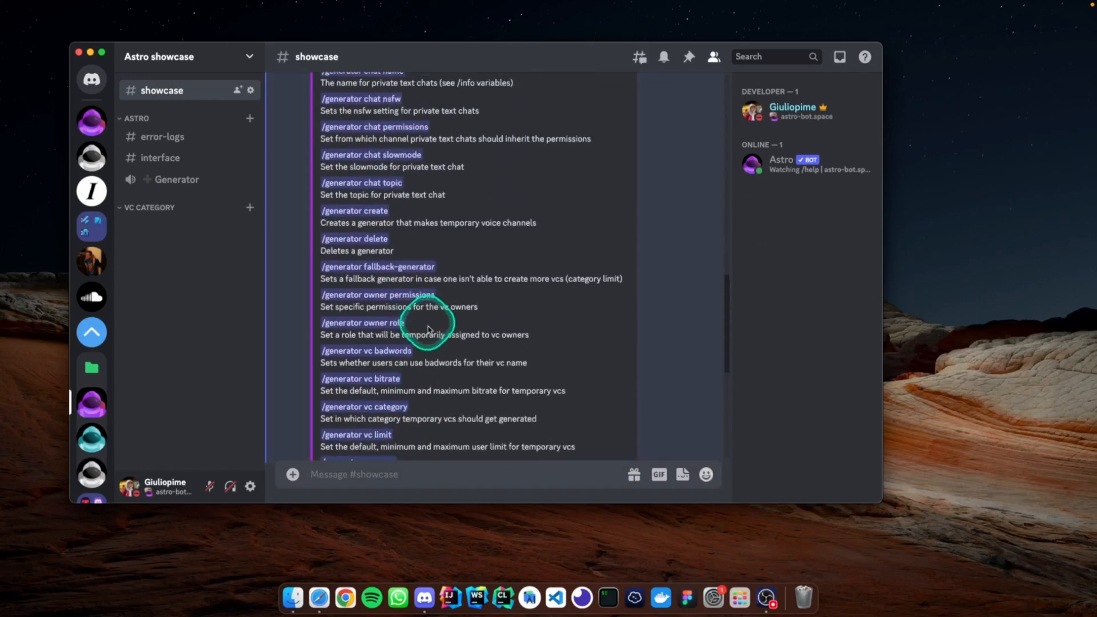
pyautogui.scroll(2, 403, 209)
pyautogui.scroll(-10, 421, 277)
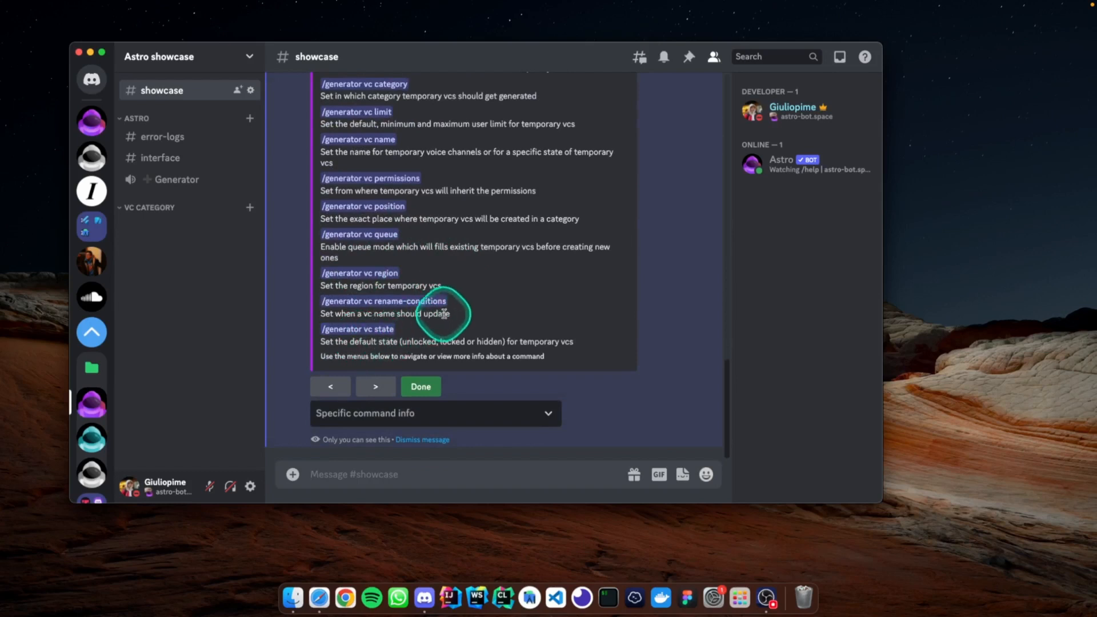
pyautogui.scroll(2, 446, 309)
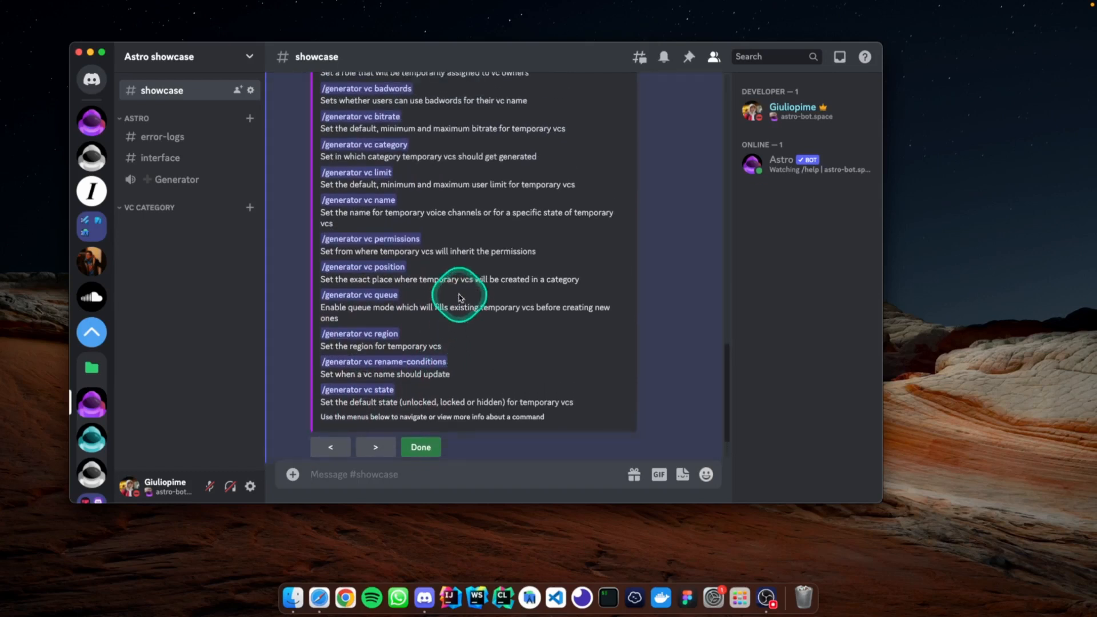
pyautogui.scroll(4, 460, 298)
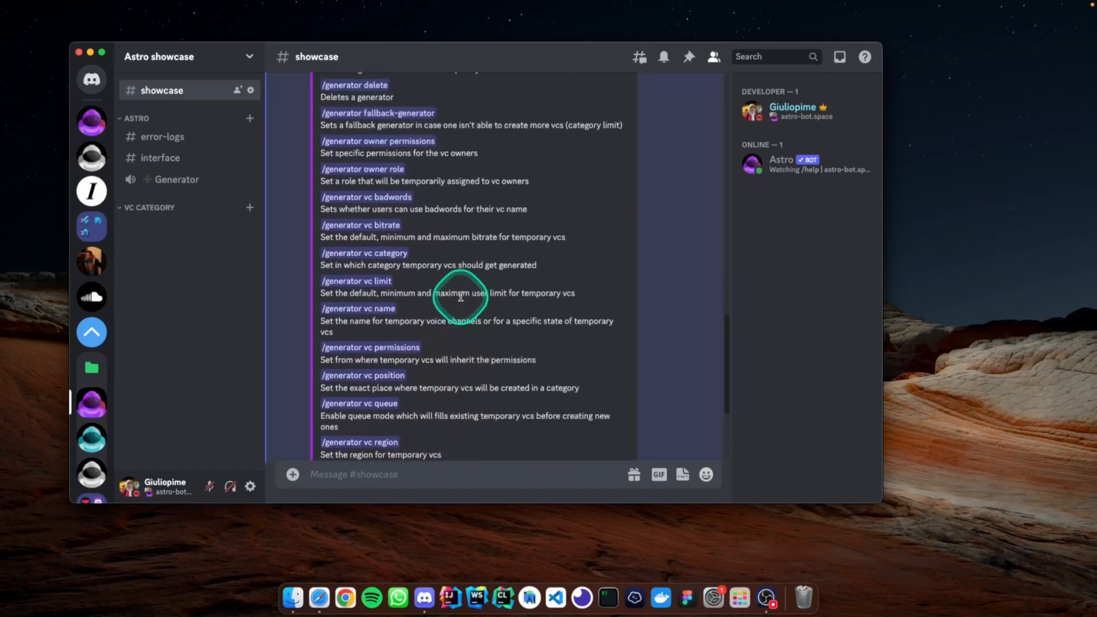
pyautogui.scroll(1, 460, 296)
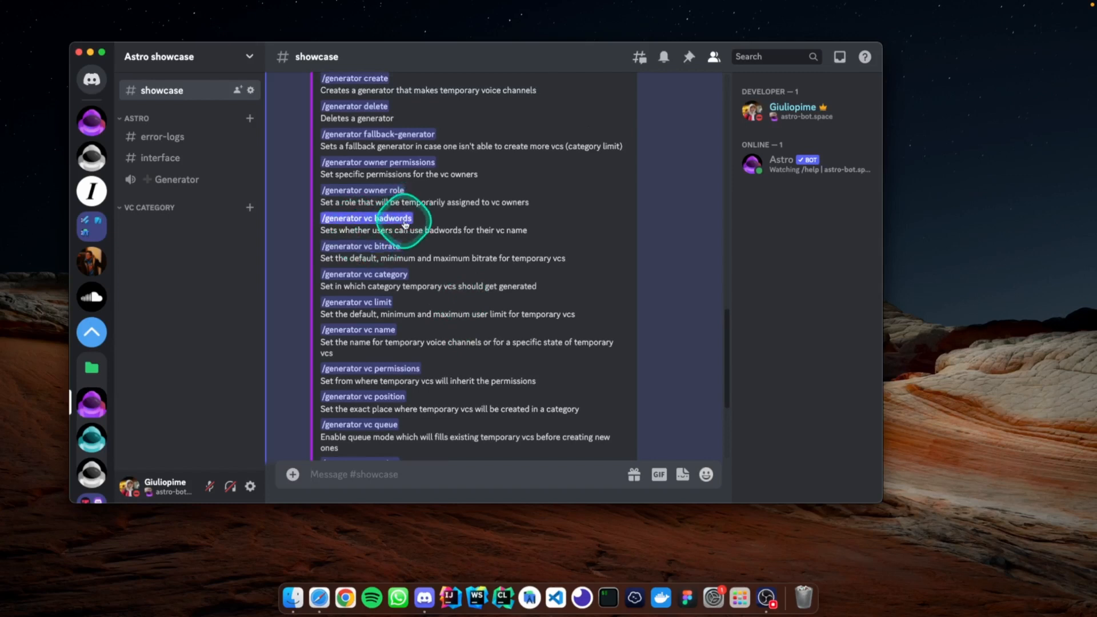
# Set the default state of temporary voice channels to Hidden with /generator vc state.
pyautogui.write('/ge')
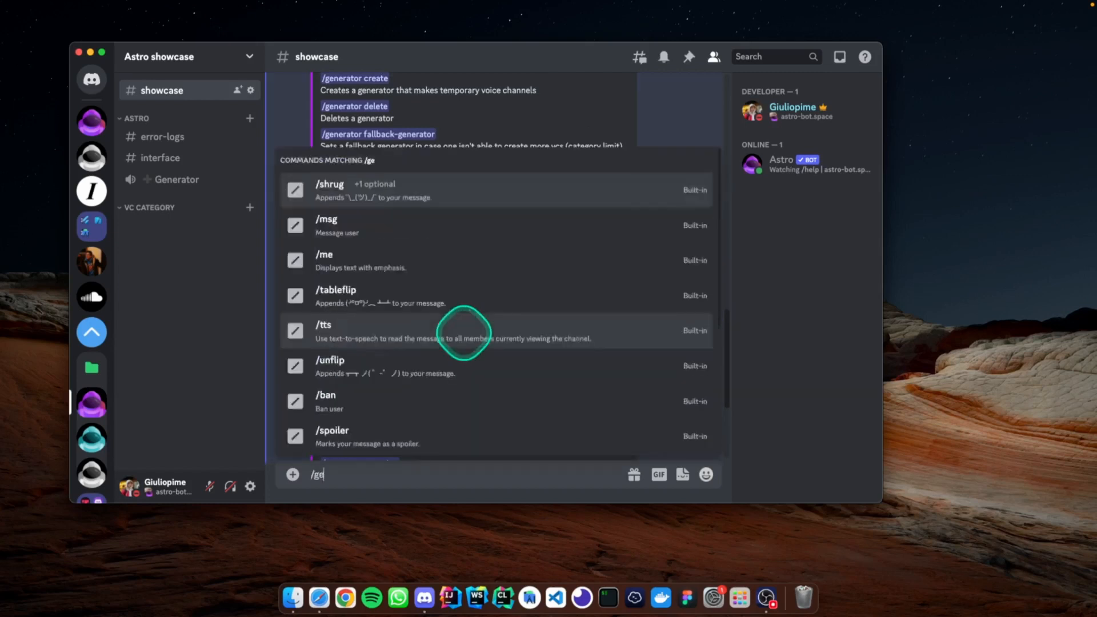
pyautogui.write('nerator vc')
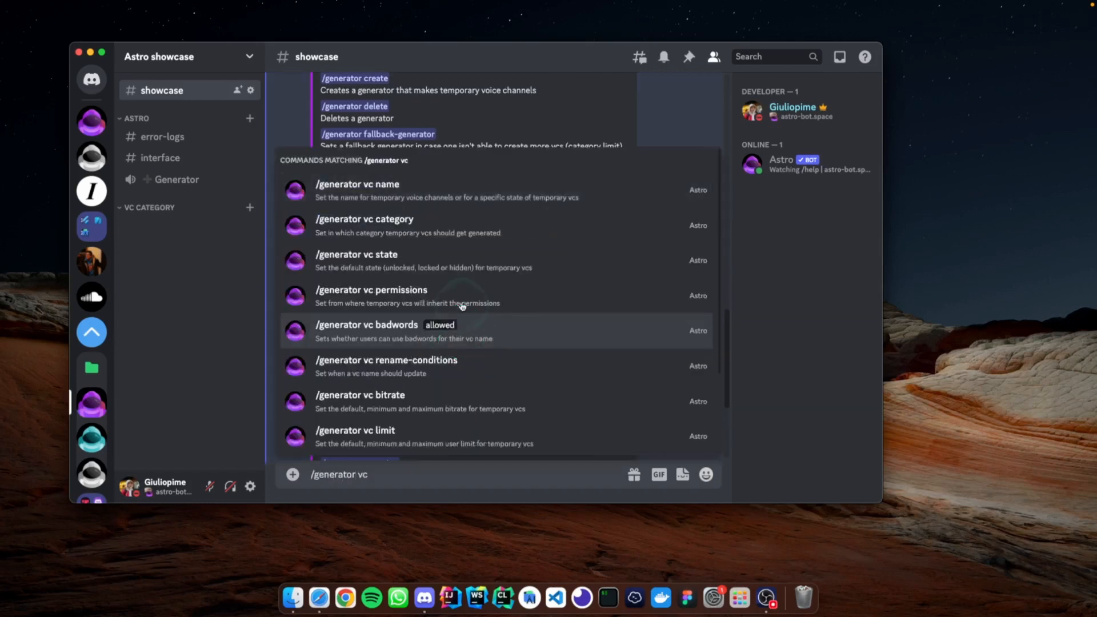
pyautogui.click(454, 263)
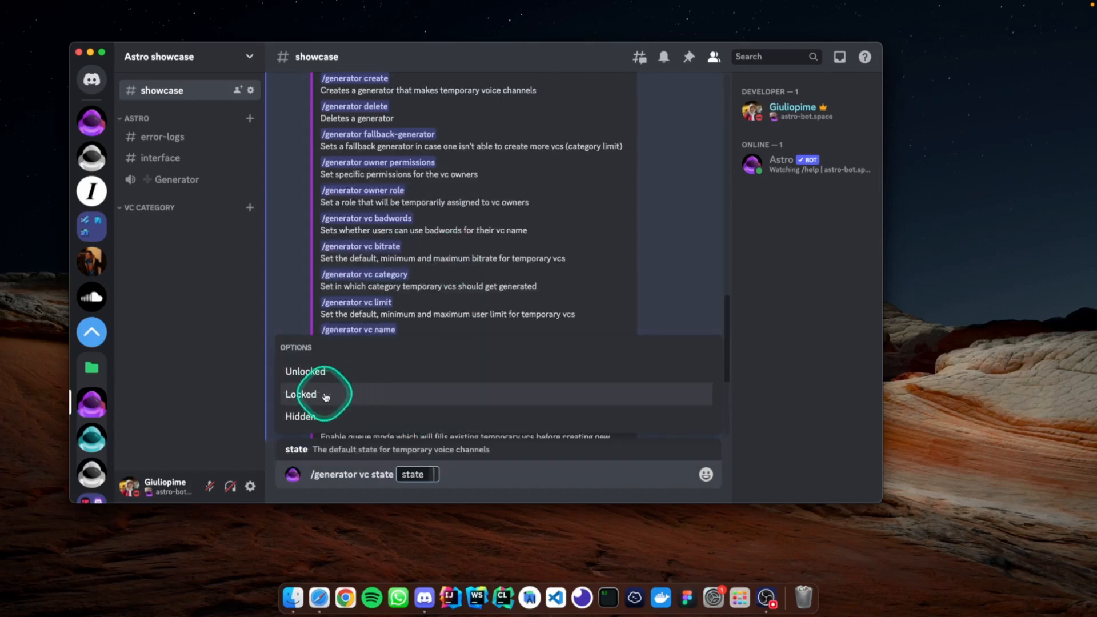
pyautogui.click(369, 423)
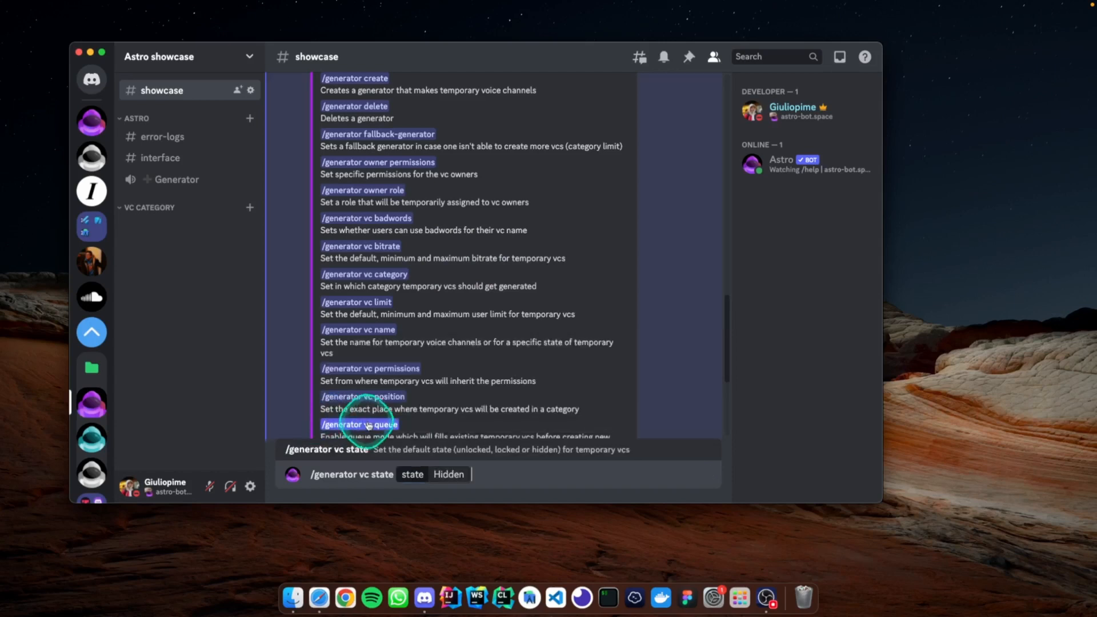
pyautogui.press('Return')
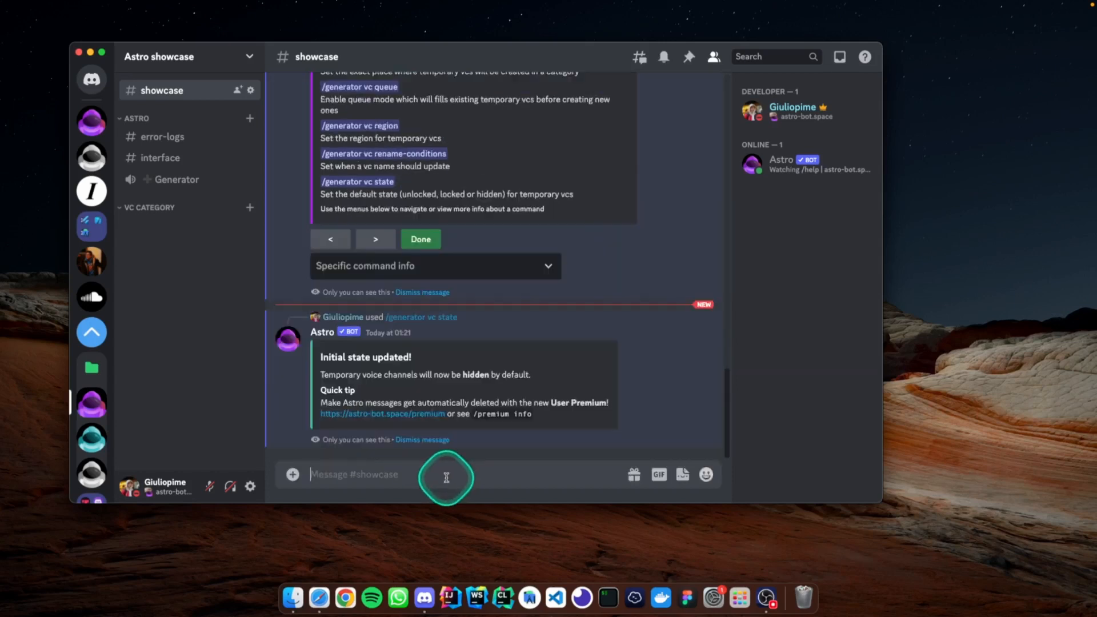
# Join the Generator voice channel and open the permissions settings of the resulting hidden temporary channel.
pyautogui.click(165, 179)
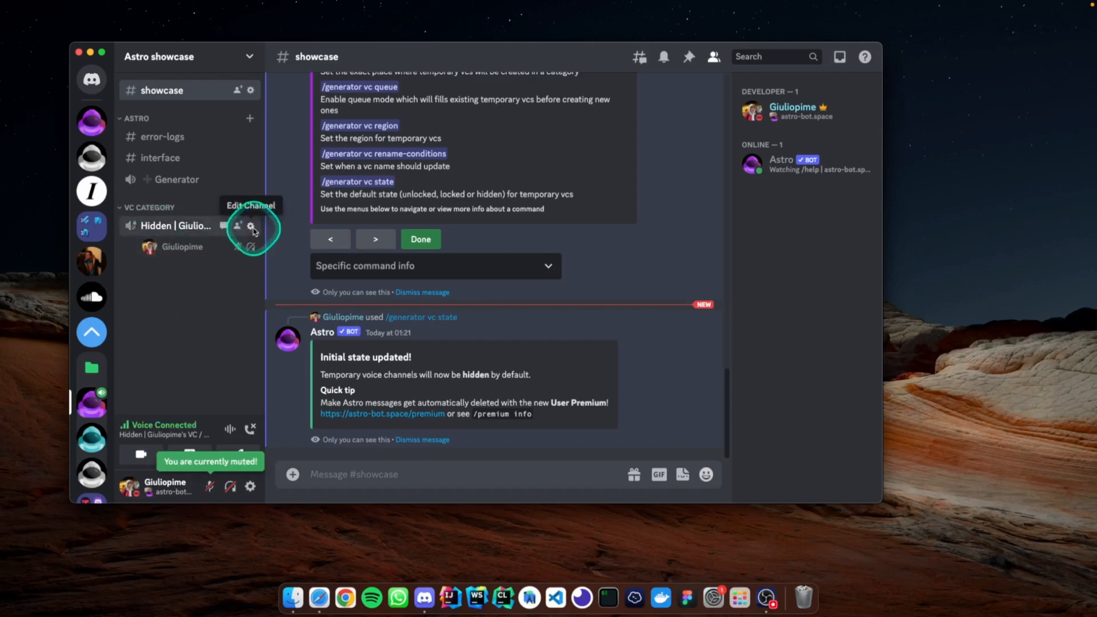
pyautogui.click(252, 227)
pyautogui.click(233, 125)
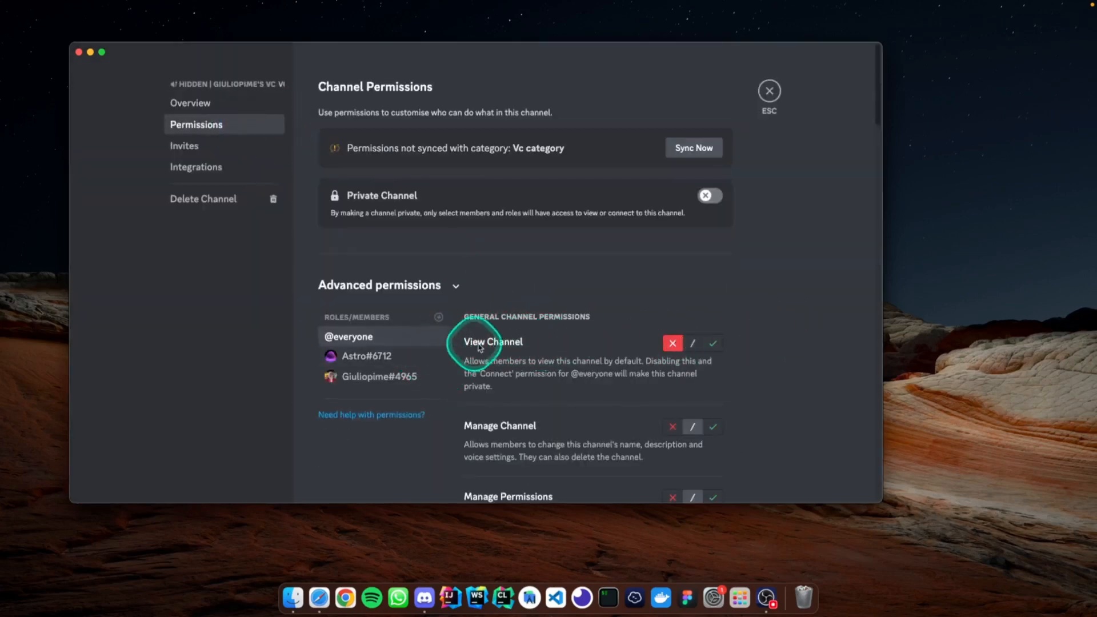
# Exit the channel settings, clear the bot's replies from the showcase channel and disconnect from the temporary voice channel.
pyautogui.click(770, 90)
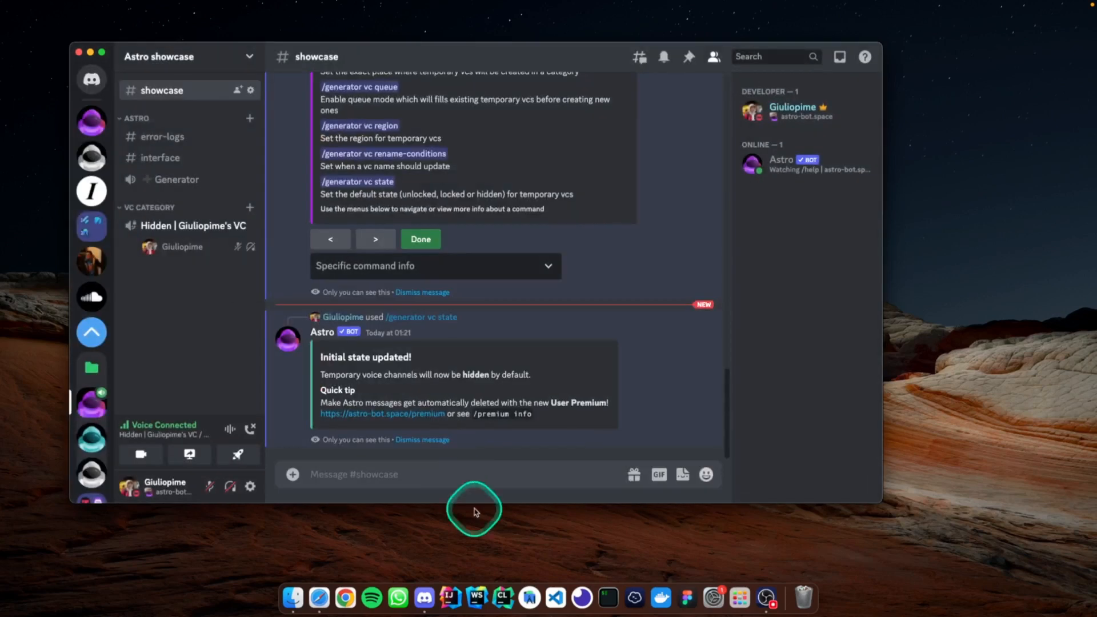
pyautogui.click(436, 441)
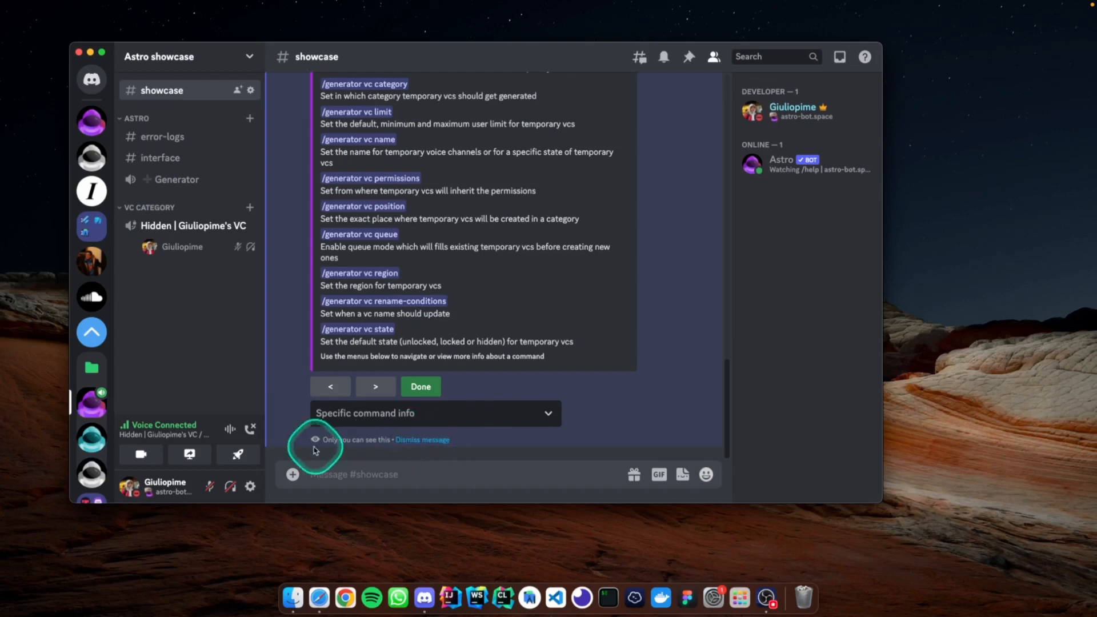
pyautogui.click(250, 423)
pyautogui.click(423, 388)
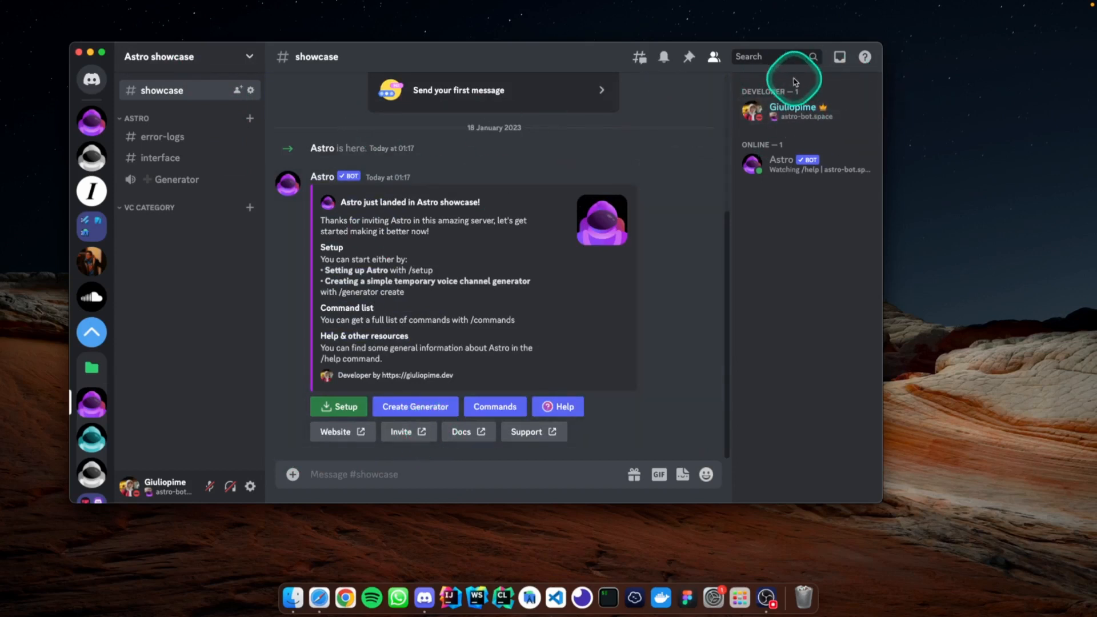
# Create a new server role named In a Voice Channel in the server's role settings.
pyautogui.click(175, 66)
pyautogui.click(166, 139)
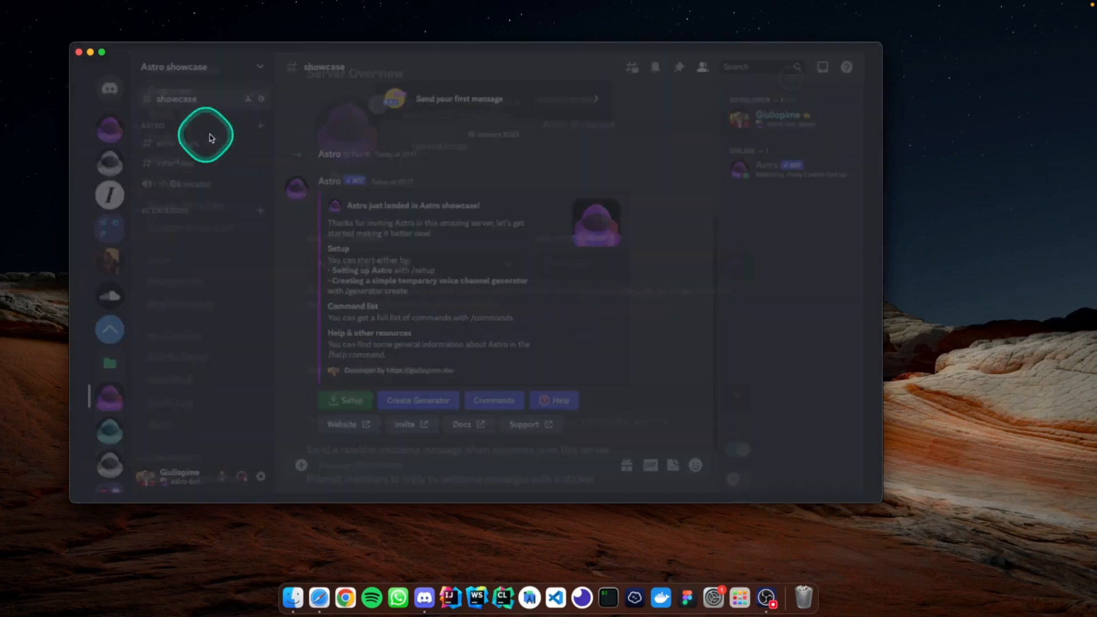
pyautogui.click(225, 123)
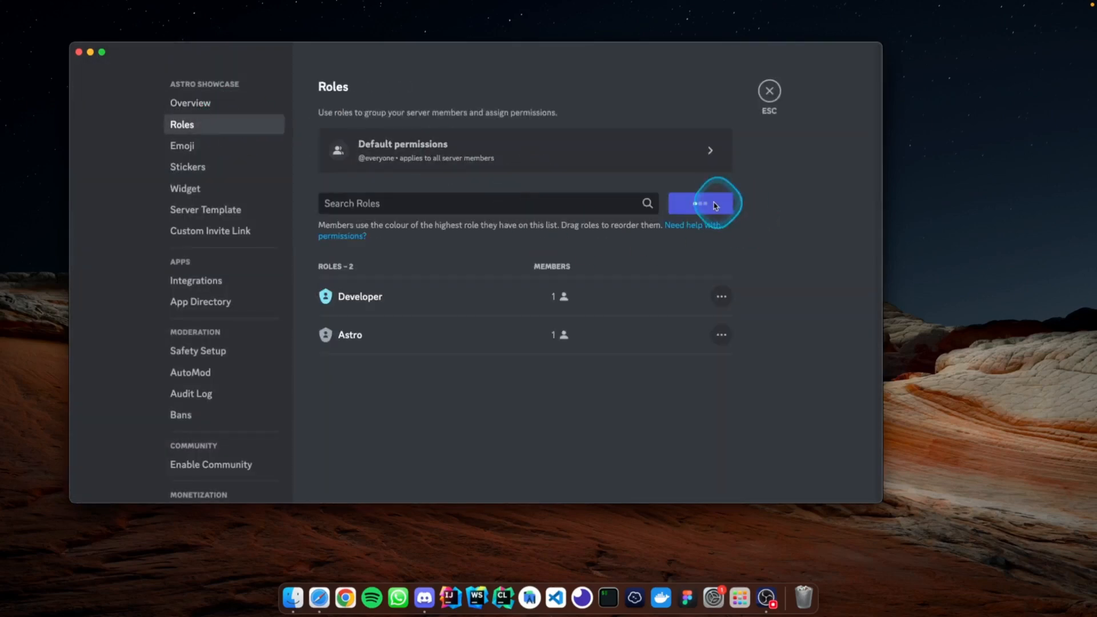
pyautogui.click(725, 204)
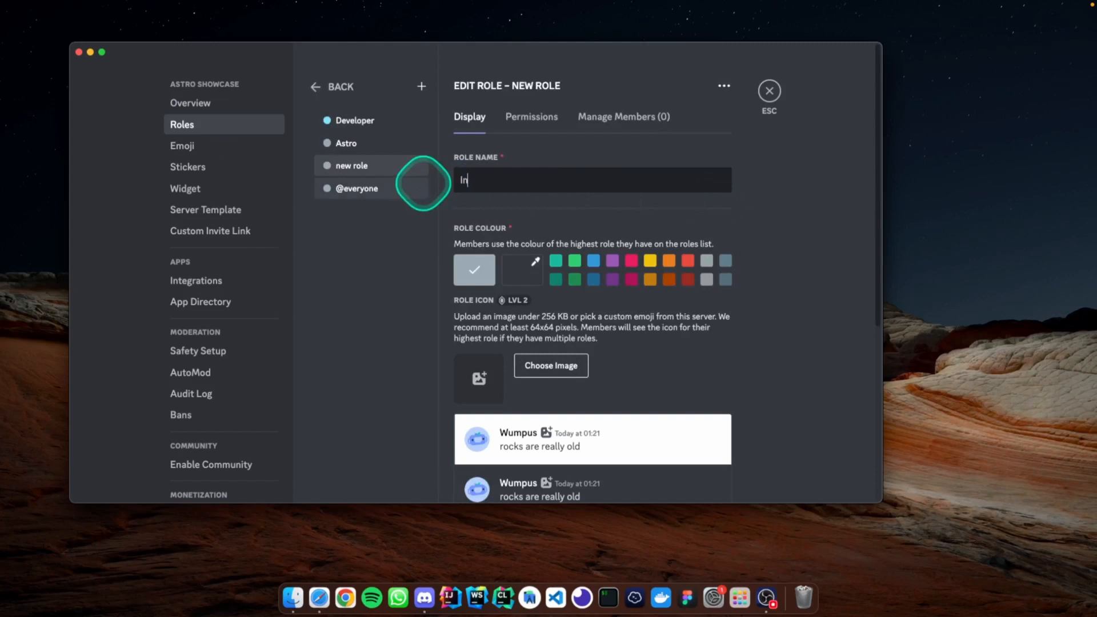
pyautogui.write('In a Voice CHa')
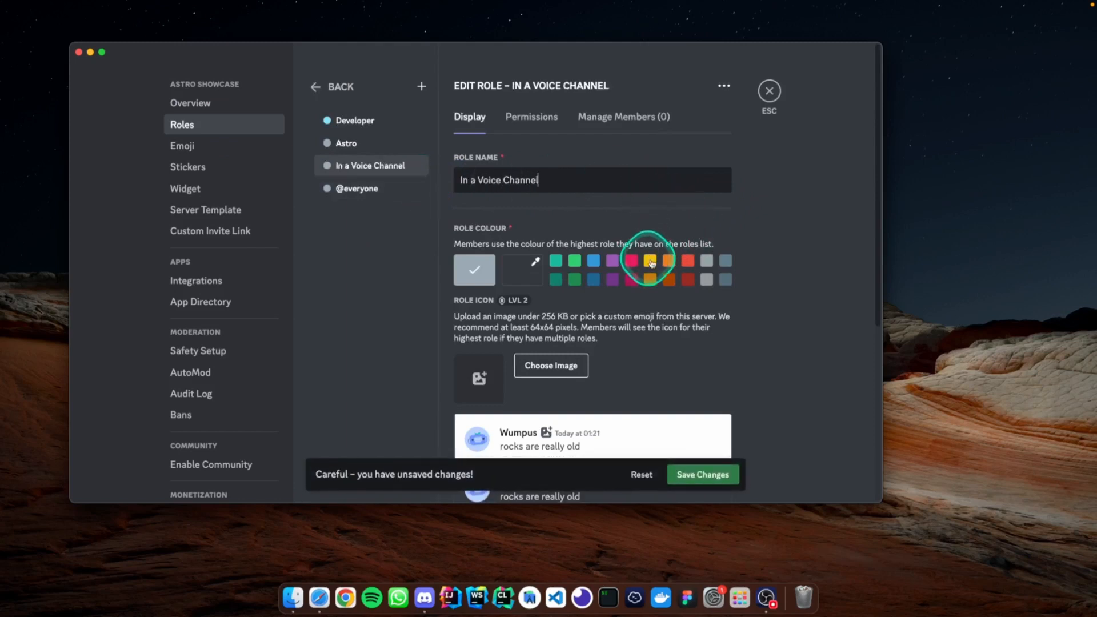
# Colour the In a Voice Channel role yellow and display its members separately from online members.
pyautogui.scroll(-5, 683, 386)
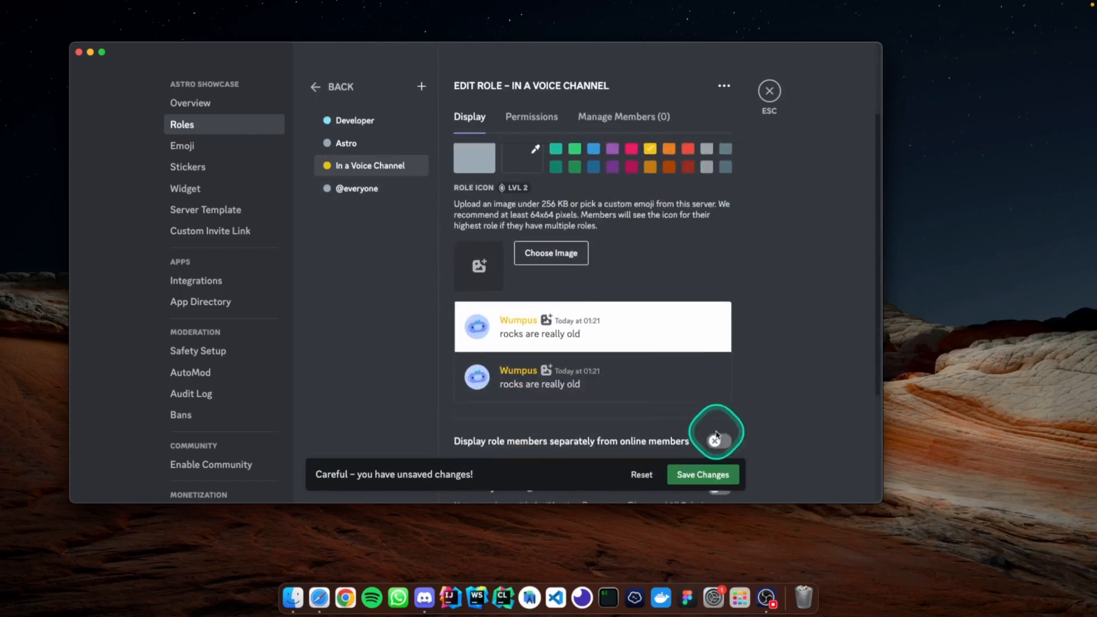
pyautogui.click(721, 443)
pyautogui.scroll(5, 617, 319)
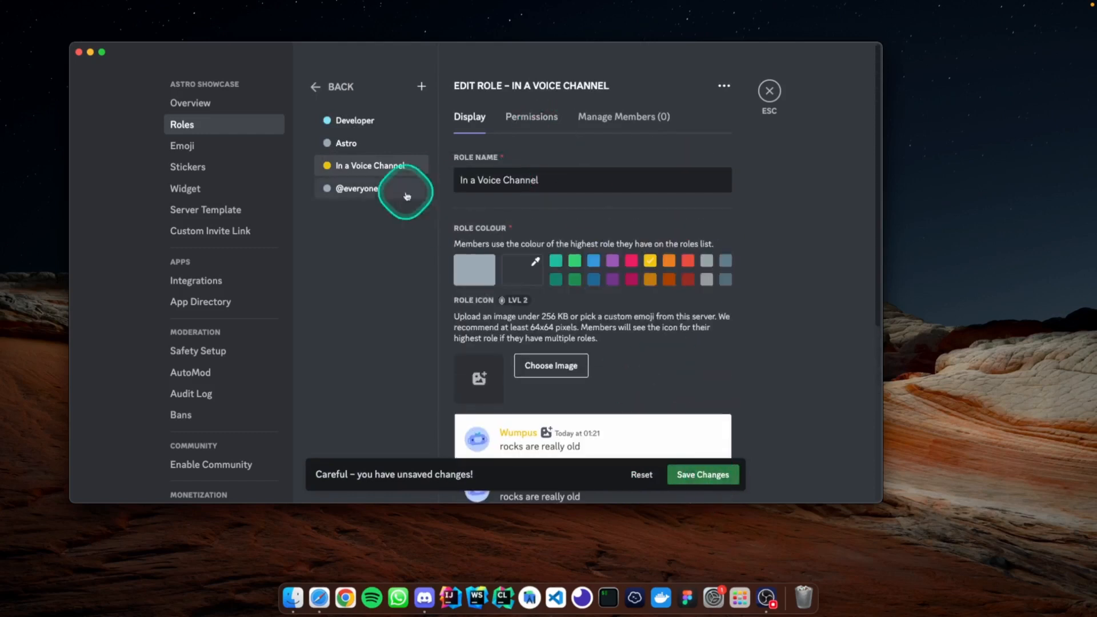
# Reorder the roles to Astro, In a Voice Channel, Developer, save the changes and exit the server settings.
pyautogui.moveTo(379, 167); pyautogui.dragTo(368, 117)
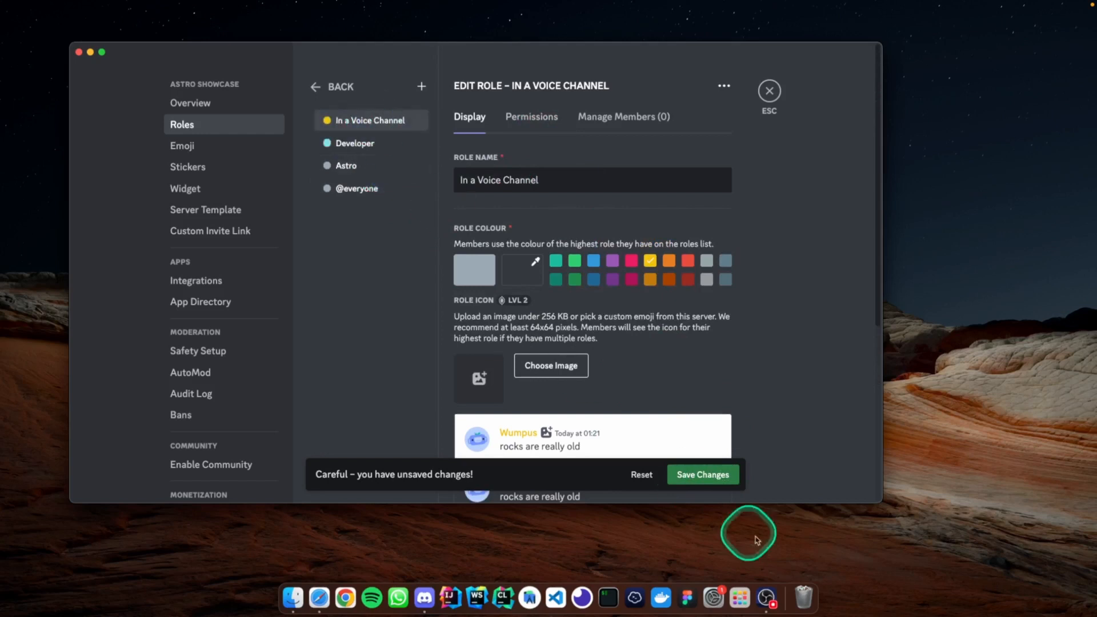
pyautogui.click(713, 483)
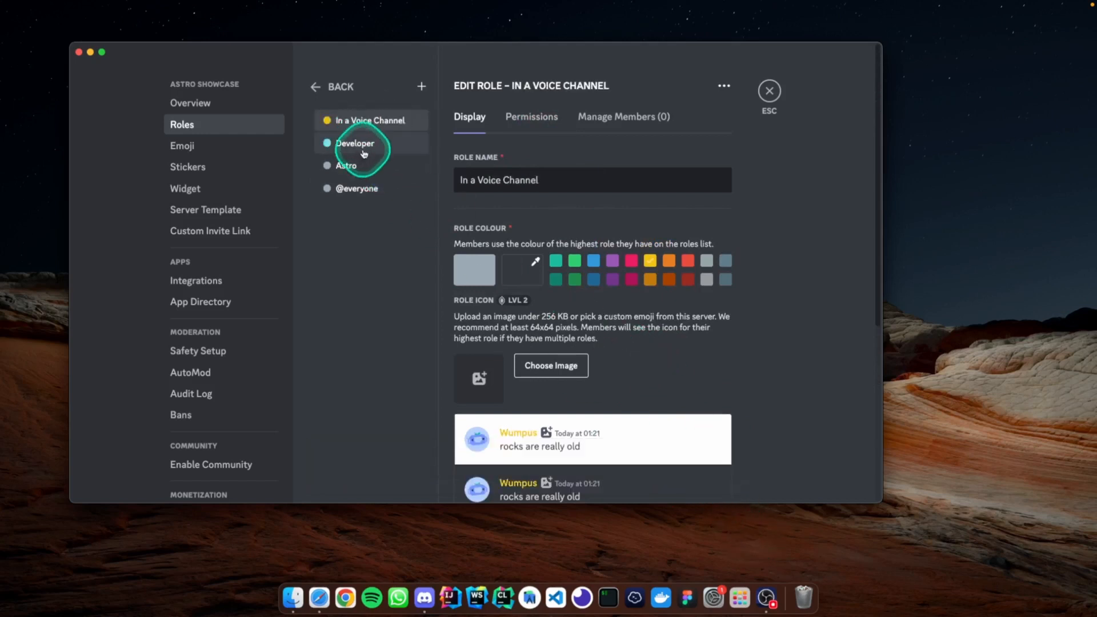
pyautogui.moveTo(363, 173); pyautogui.dragTo(349, 121)
pyautogui.click(704, 474)
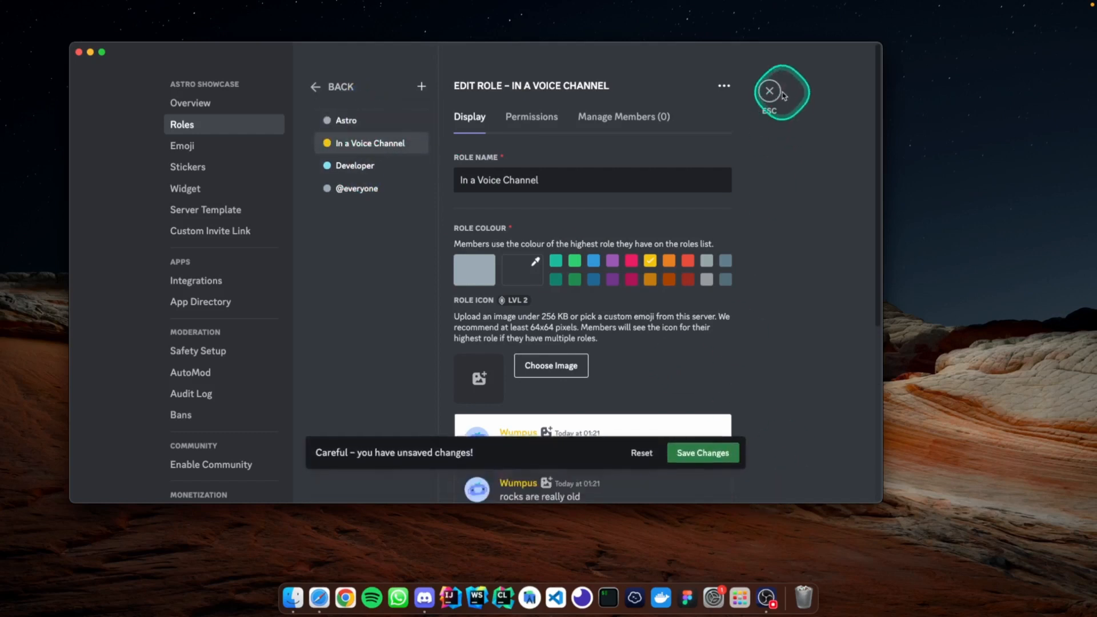
pyautogui.click(769, 91)
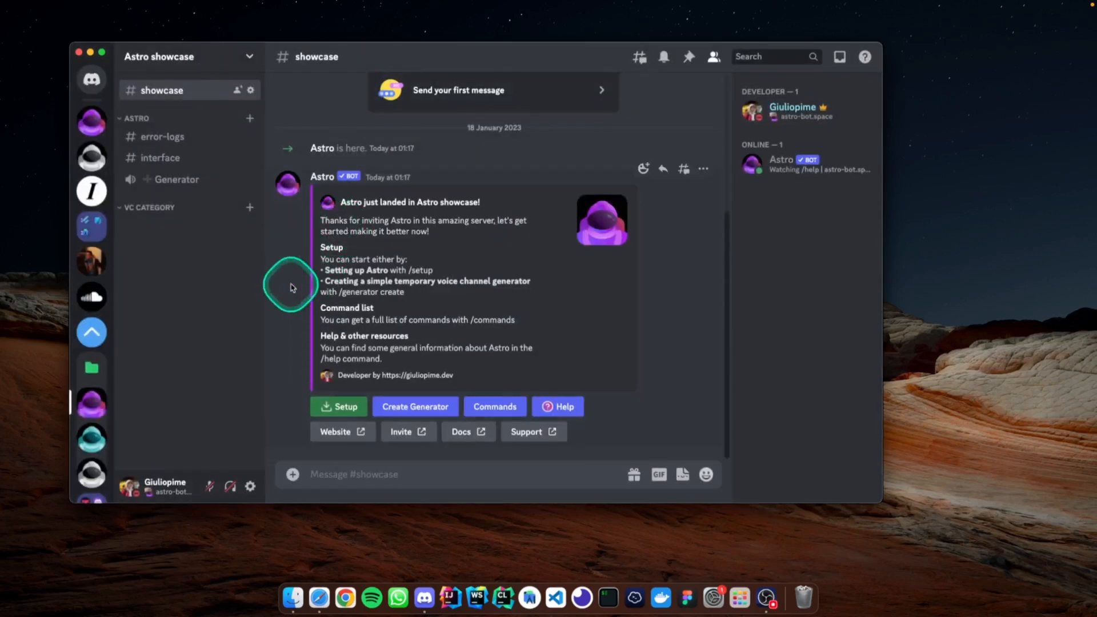
pyautogui.write('/connection')
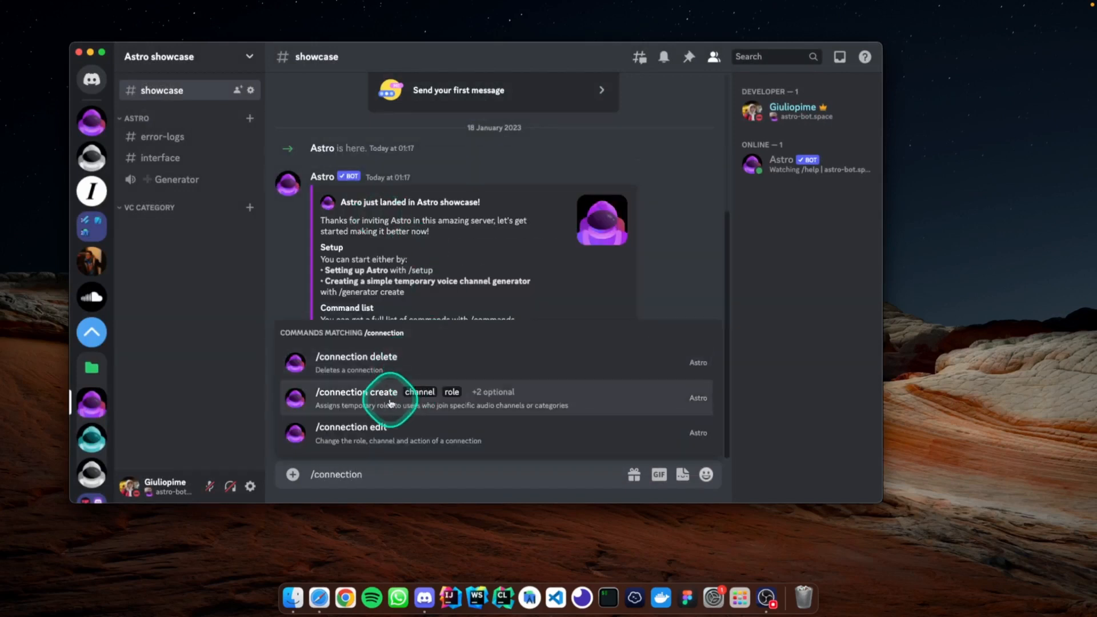
pyautogui.click(388, 401)
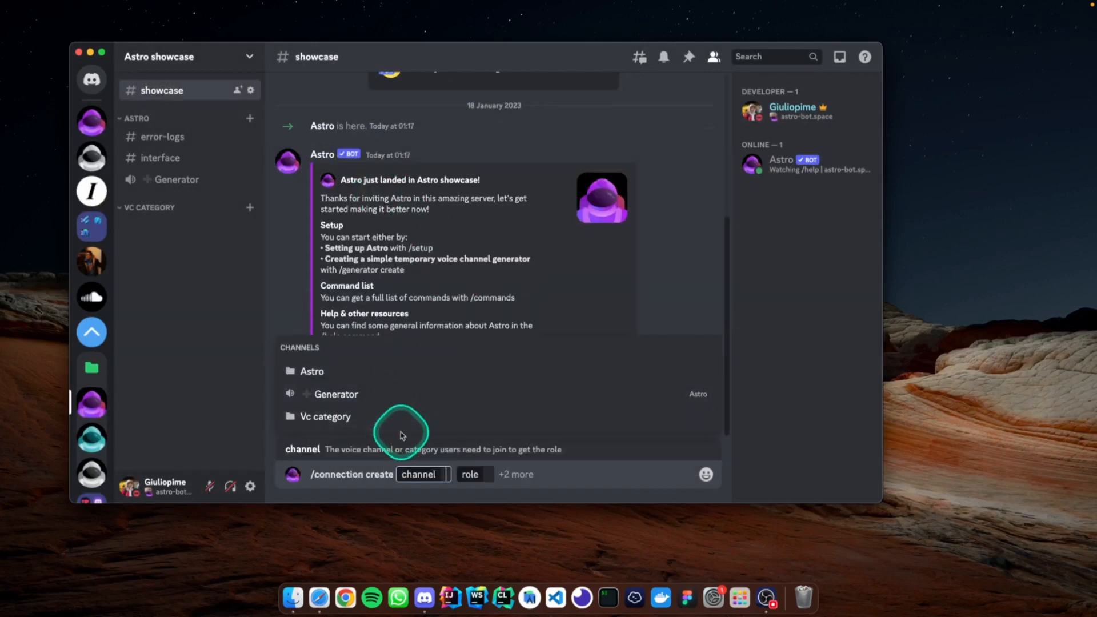
pyautogui.click(346, 400)
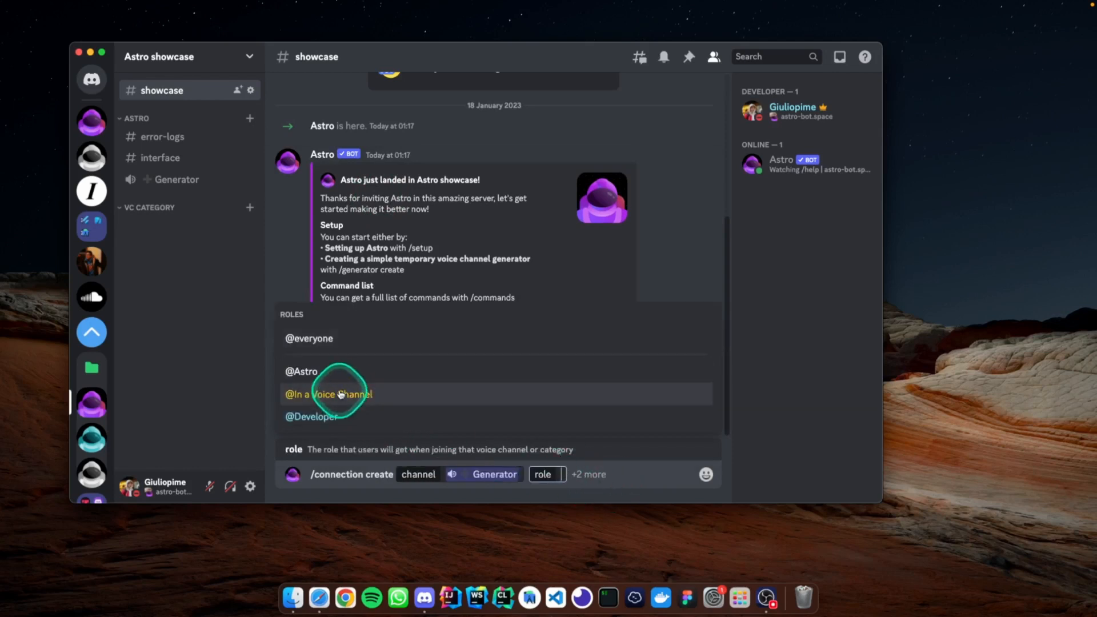
pyautogui.click(346, 400)
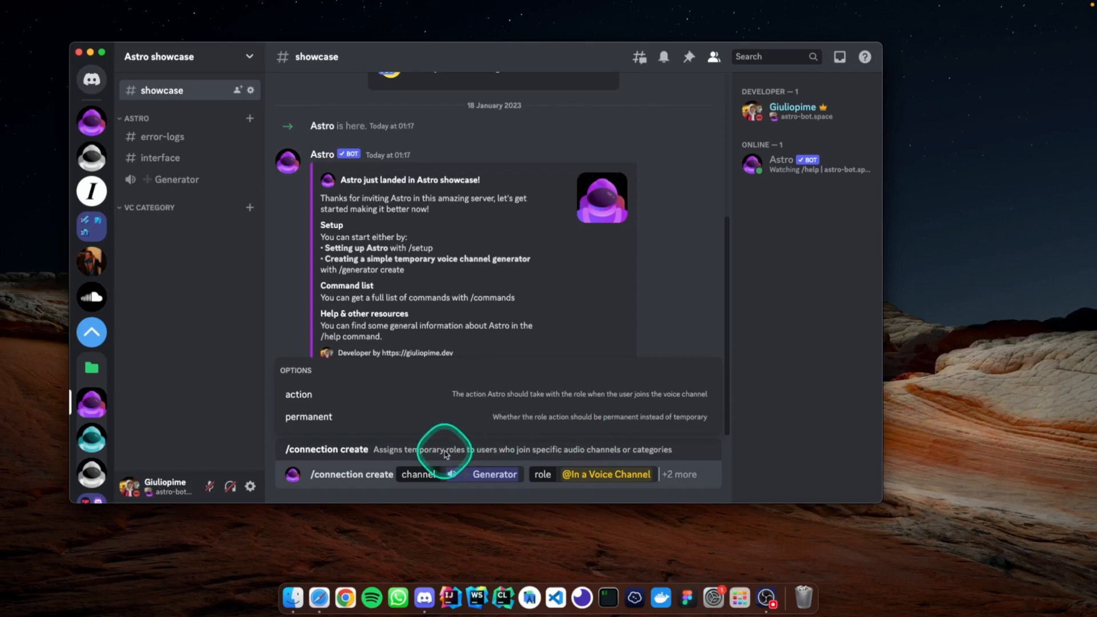
pyautogui.press('Return')
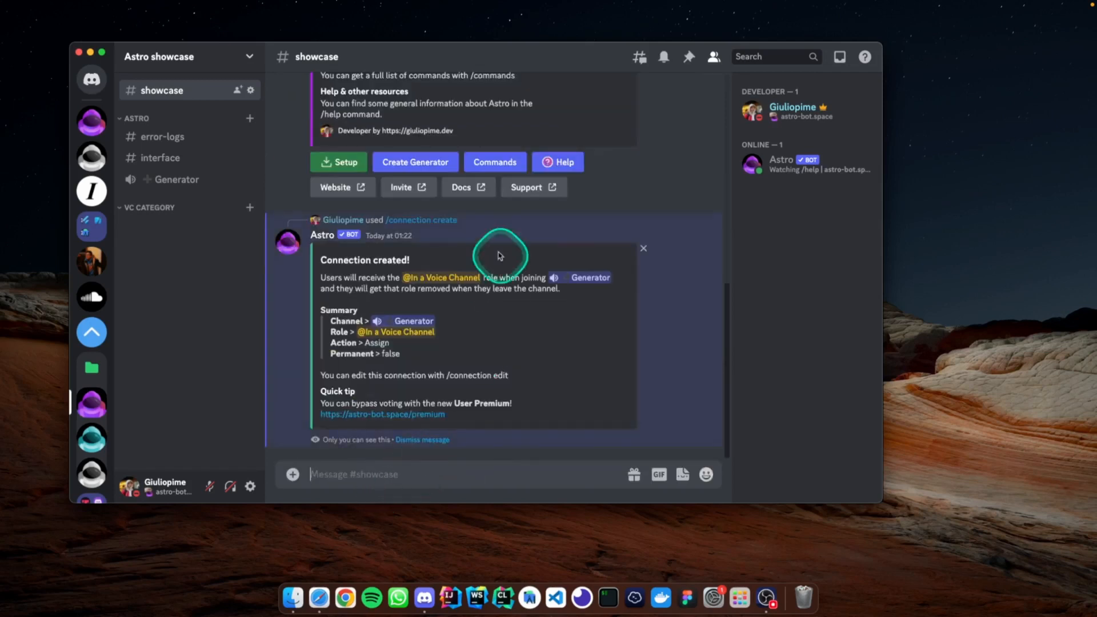
pyautogui.moveTo(317, 260); pyautogui.dragTo(451, 260)
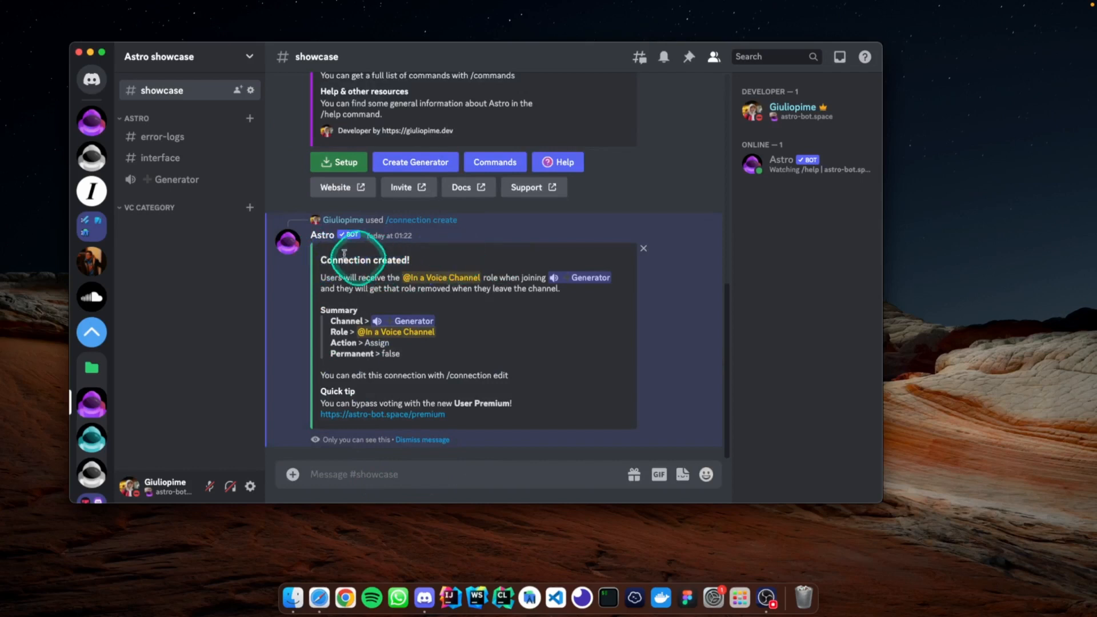
# Join the Generator voice channel, check the roles in the member's profile, and disconnect.
pyautogui.click(178, 182)
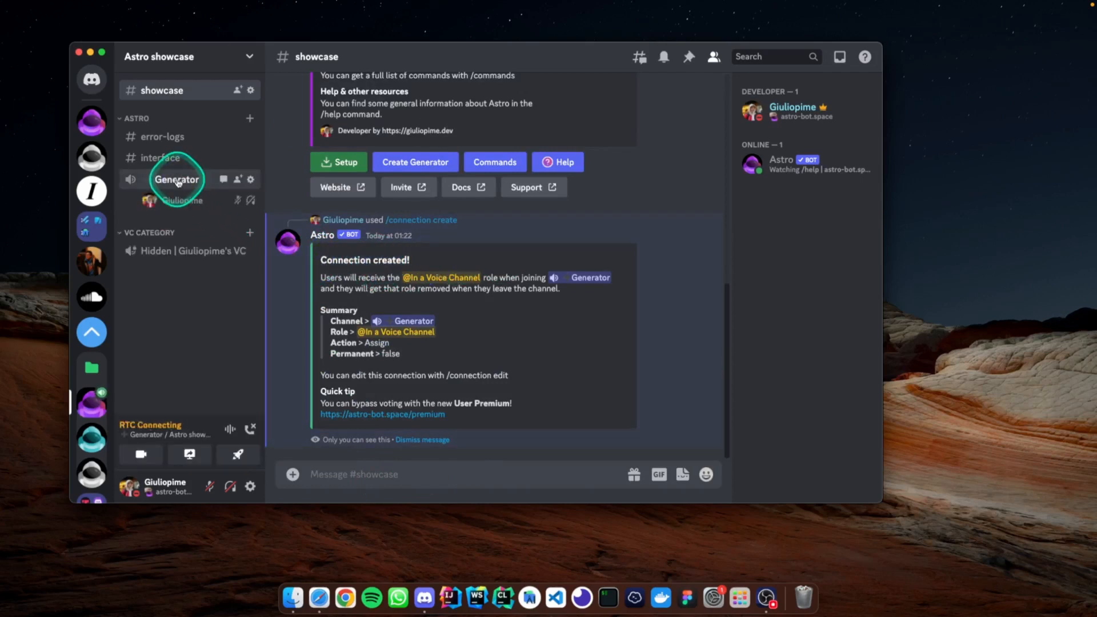
pyautogui.click(794, 110)
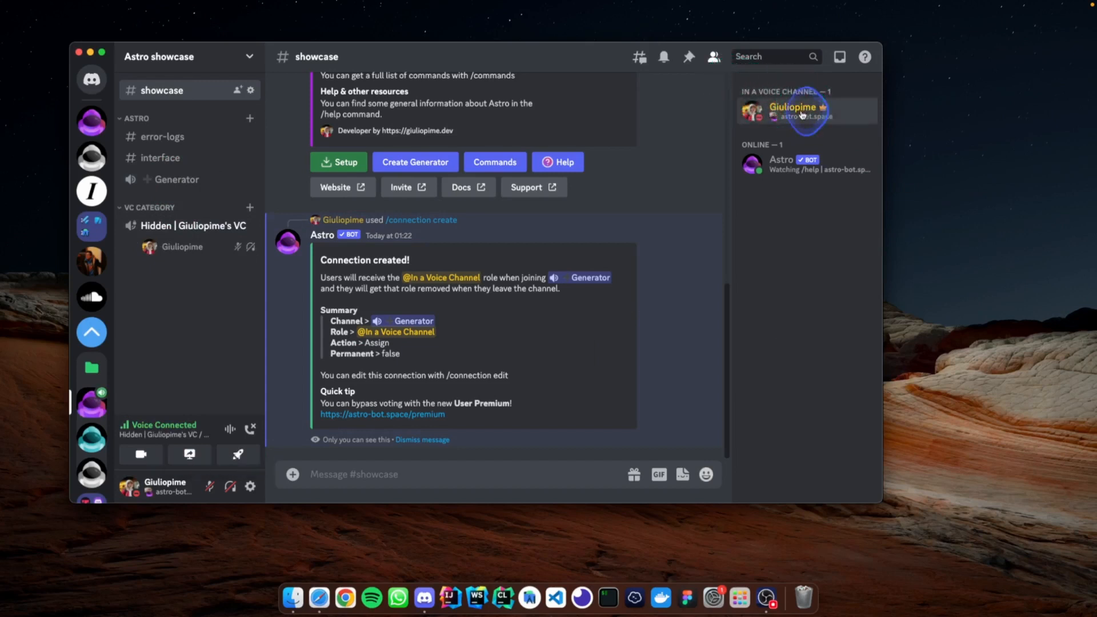
pyautogui.click(552, 354)
pyautogui.click(250, 427)
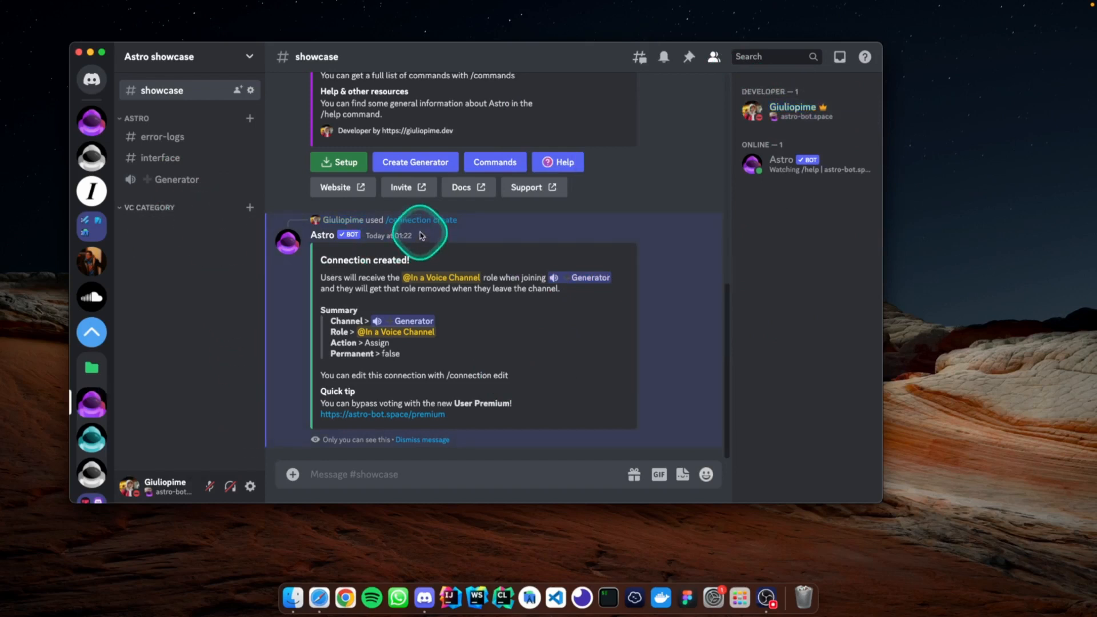
# Recheck the member's roles after disconnecting and dismiss the bot's connection message.
pyautogui.click(811, 108)
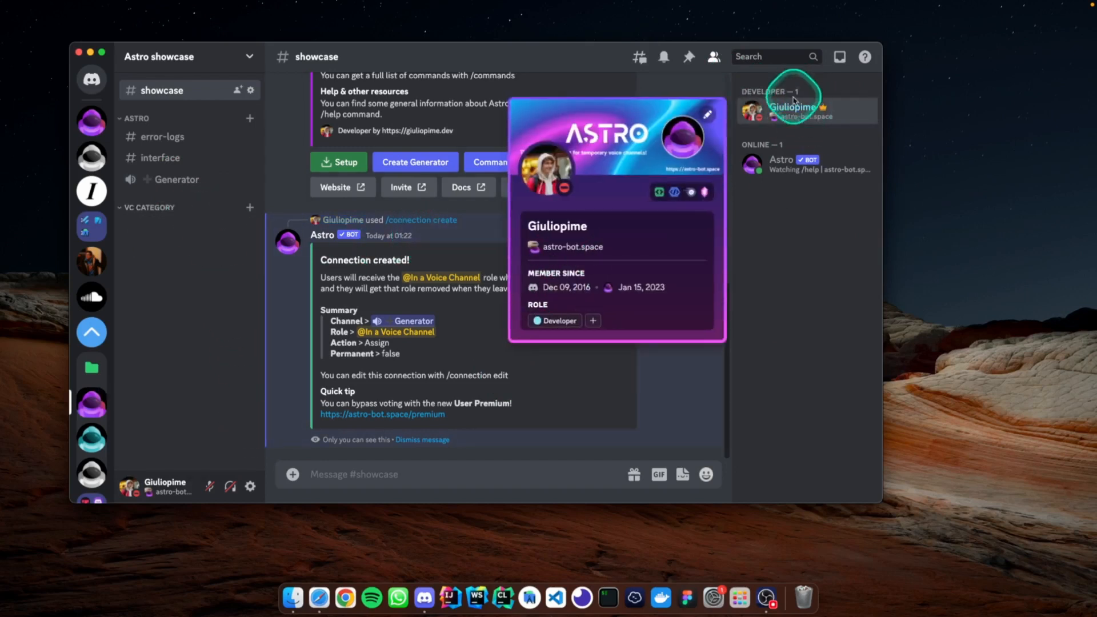
pyautogui.click(737, 188)
pyautogui.click(414, 444)
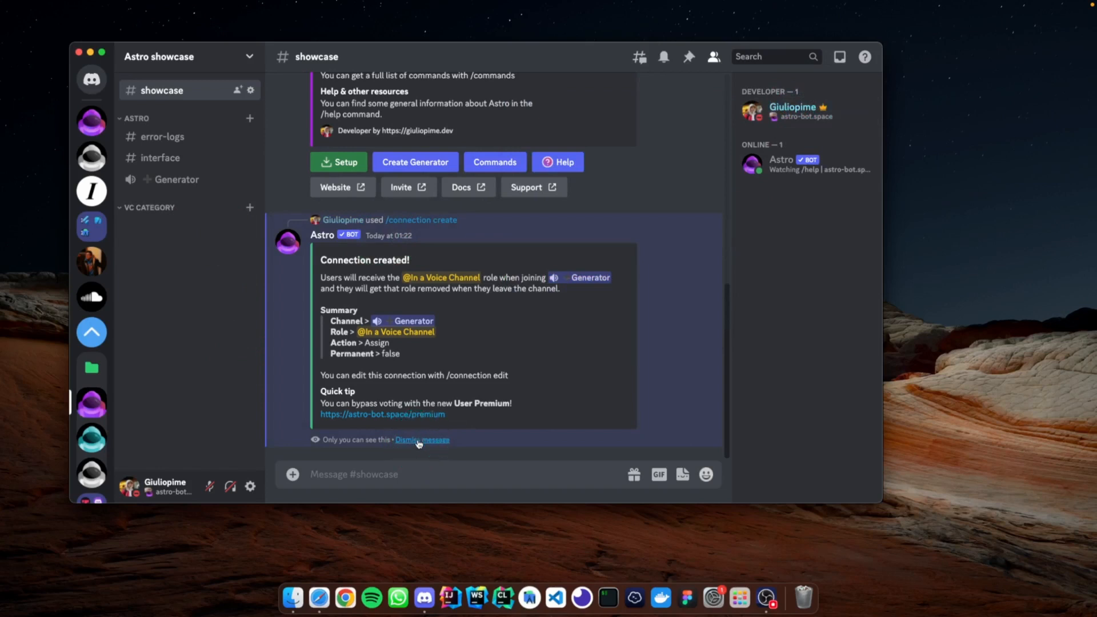
pyautogui.click(419, 441)
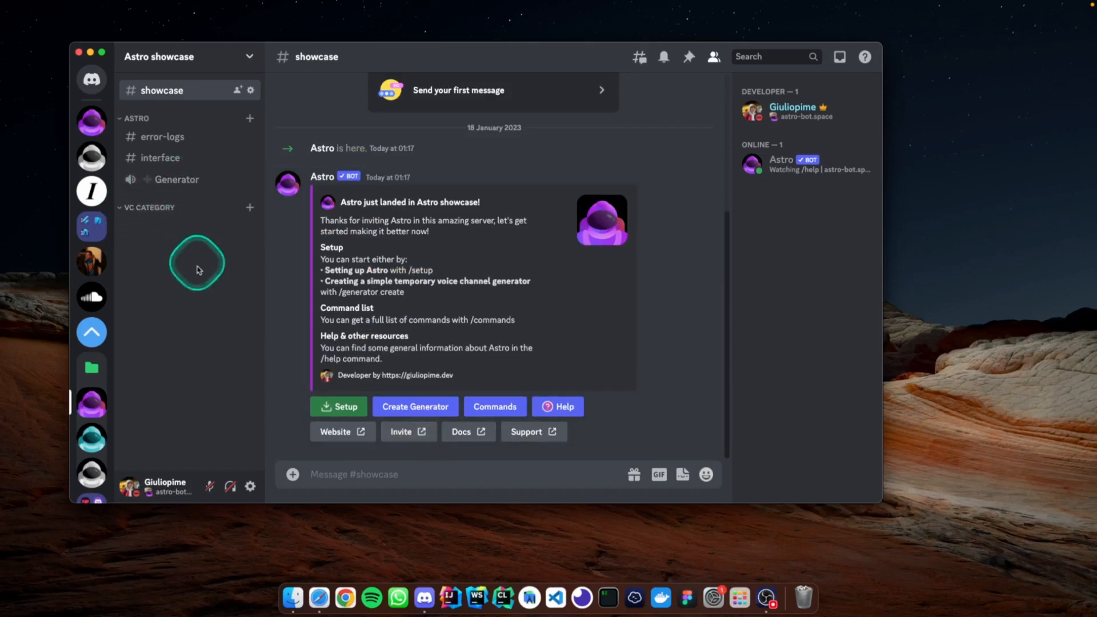
pyautogui.write('/')
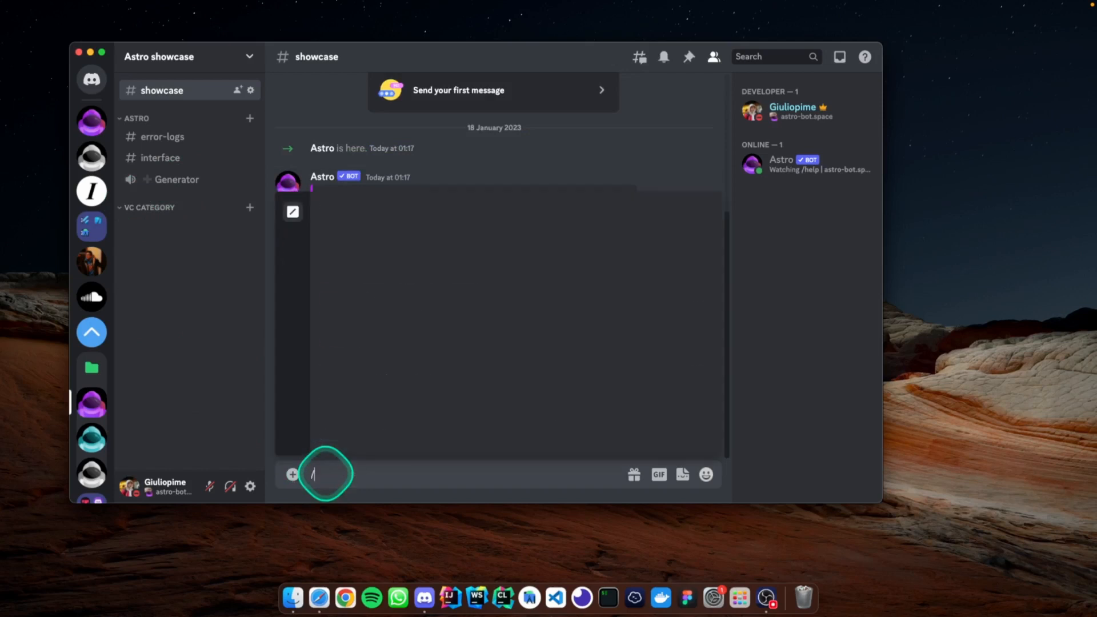
pyautogui.write('help')
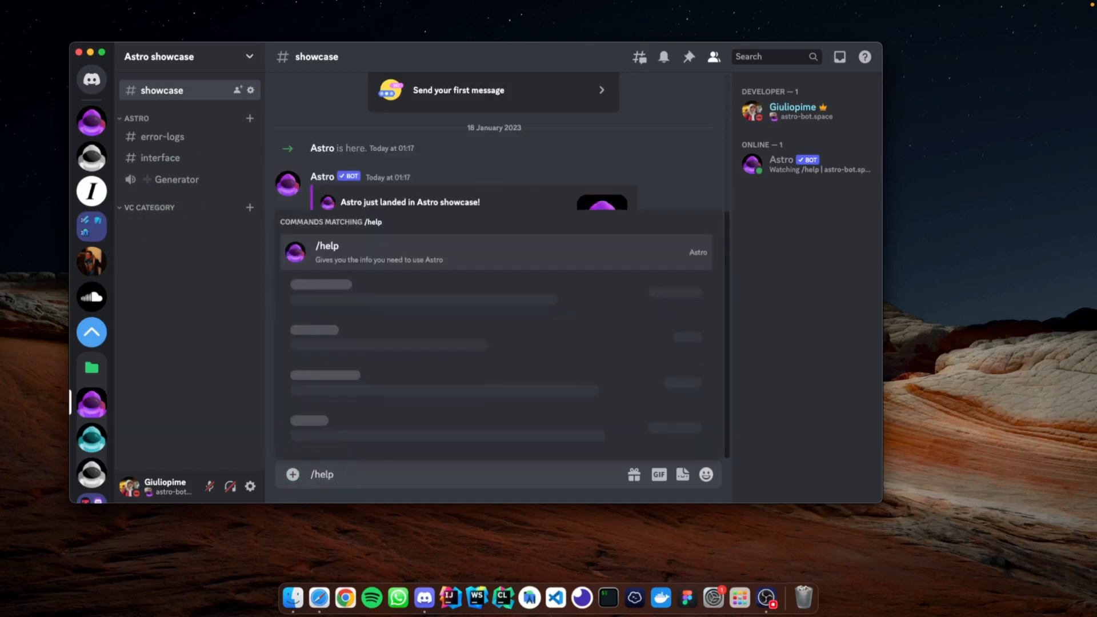
pyautogui.press('Return')
pyautogui.write('/commands')
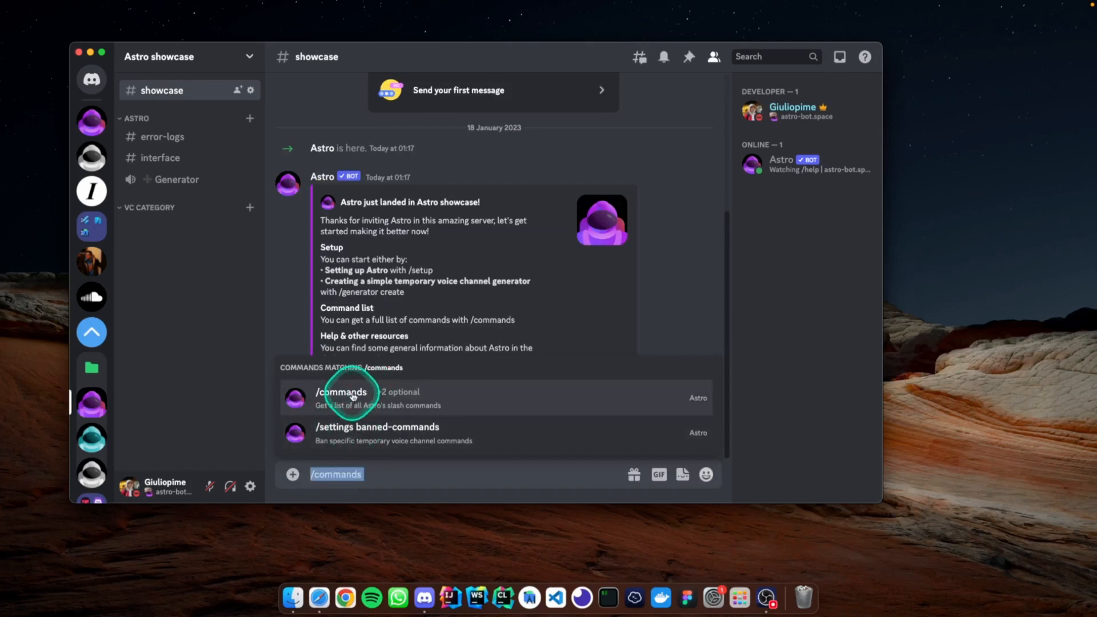
pyautogui.press('BackSpace')
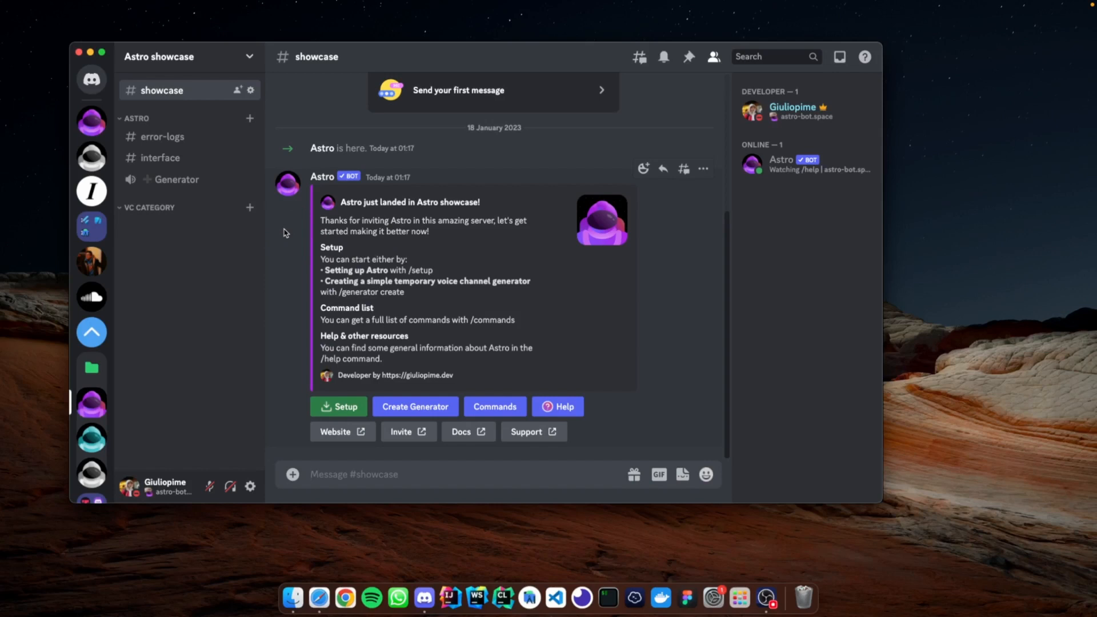
# Enable separate private text chats by running /generator chat creation with create set to True.
pyautogui.write('/gene')
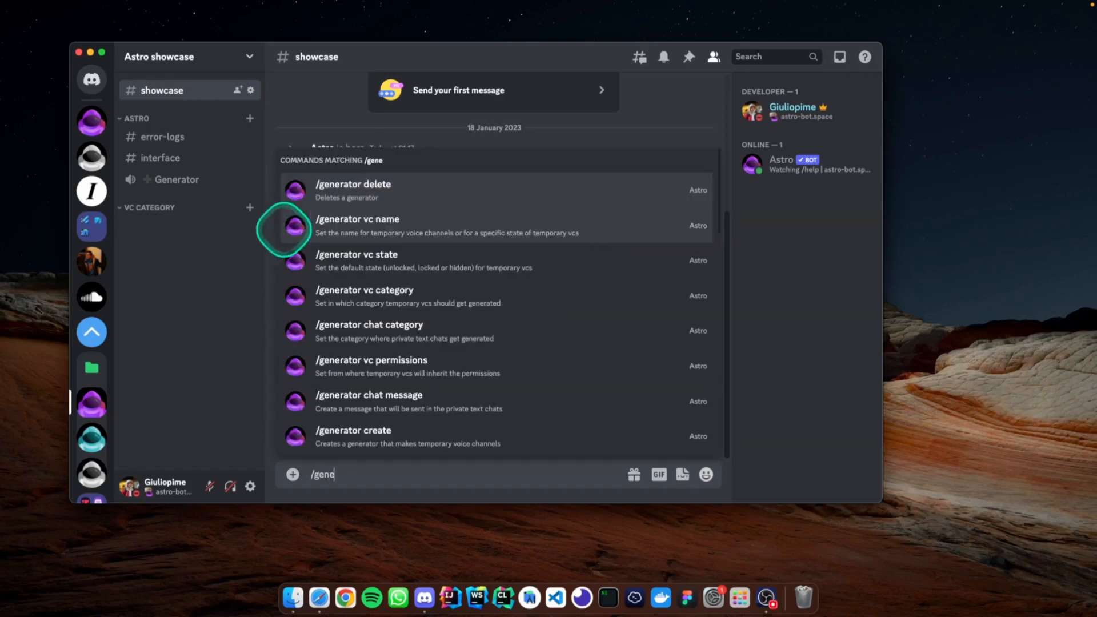
pyautogui.write('rator chat crea')
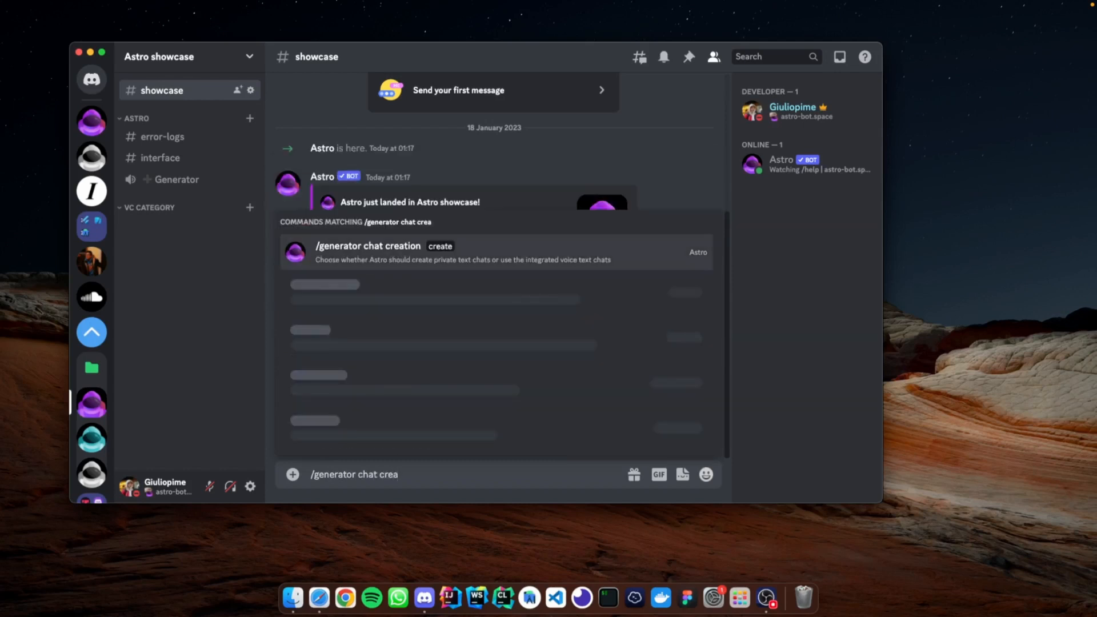
pyautogui.press('Tab')
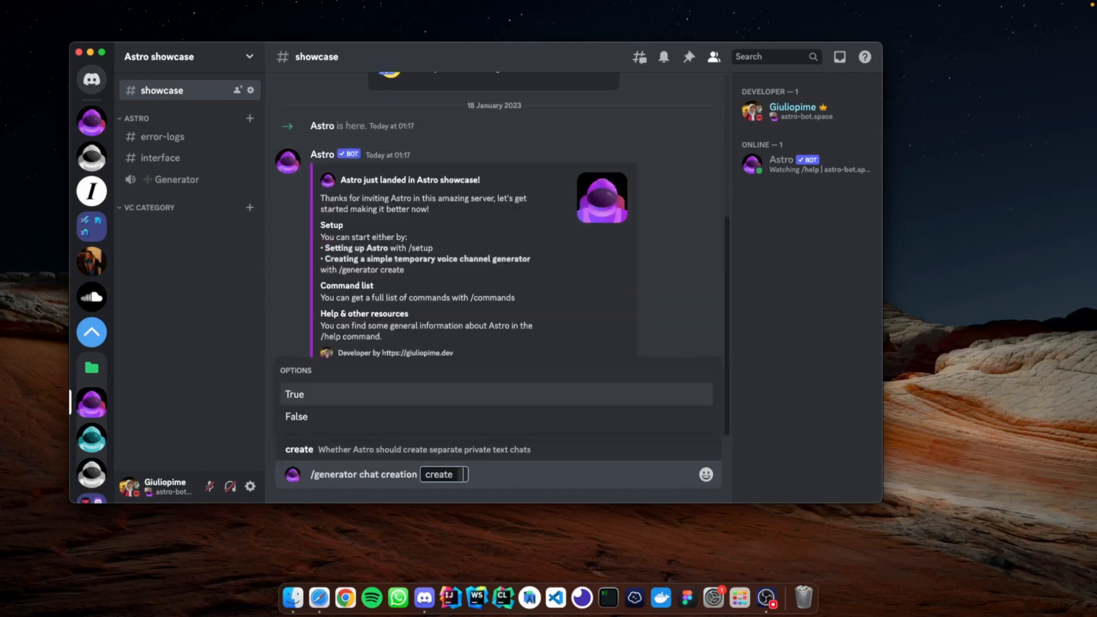
pyautogui.click(339, 402)
pyautogui.press('Return')
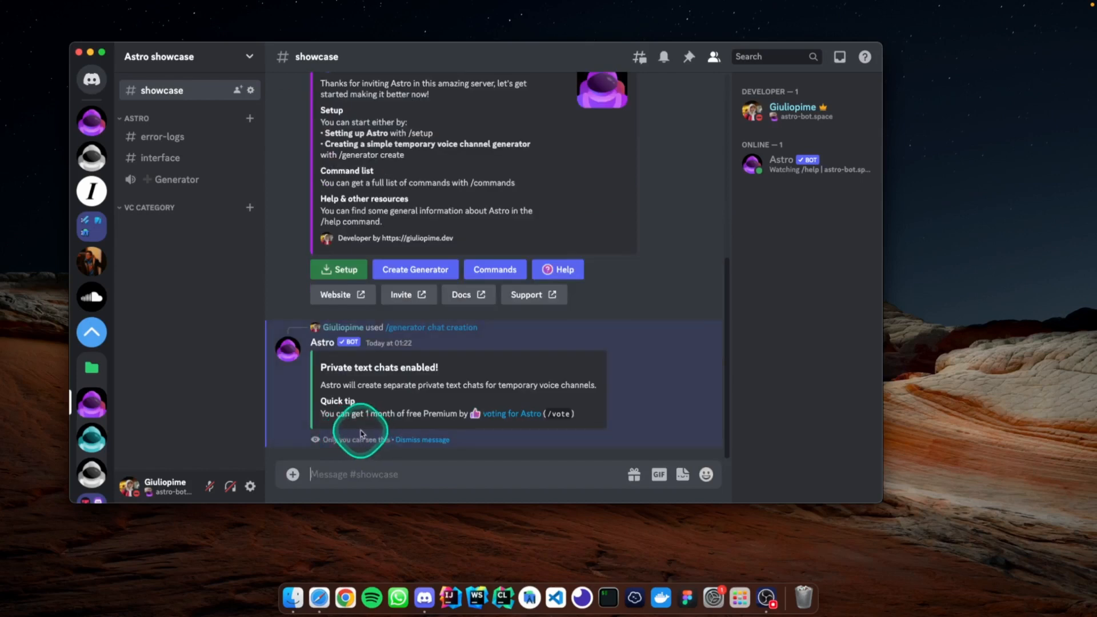
# Join the Generator voice channel and open the private text chat created for it.
pyautogui.click(174, 181)
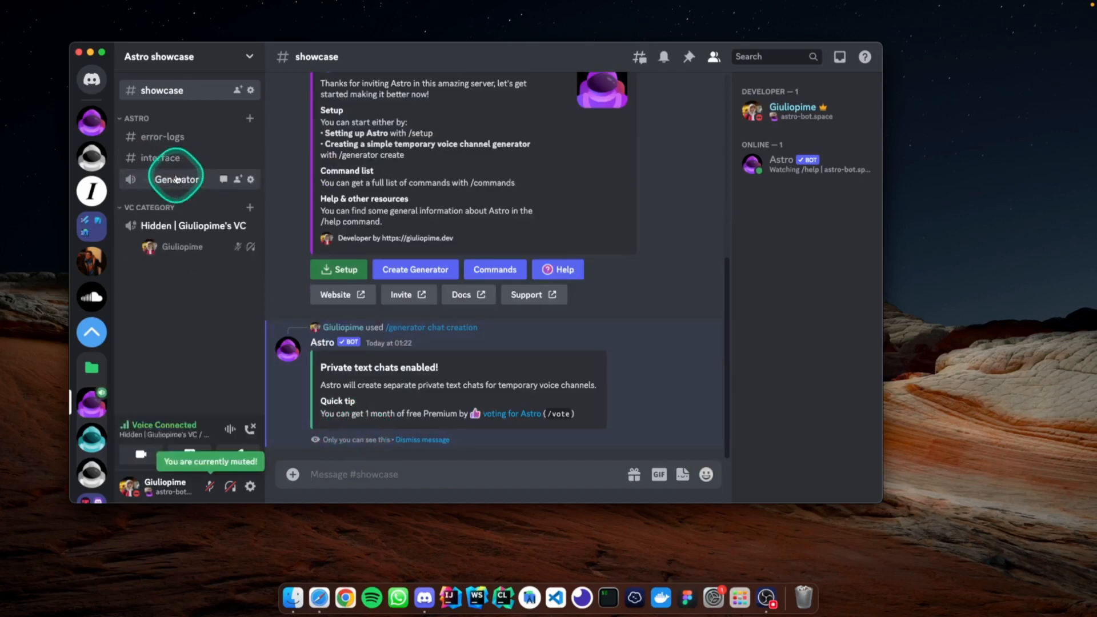
pyautogui.click(178, 351)
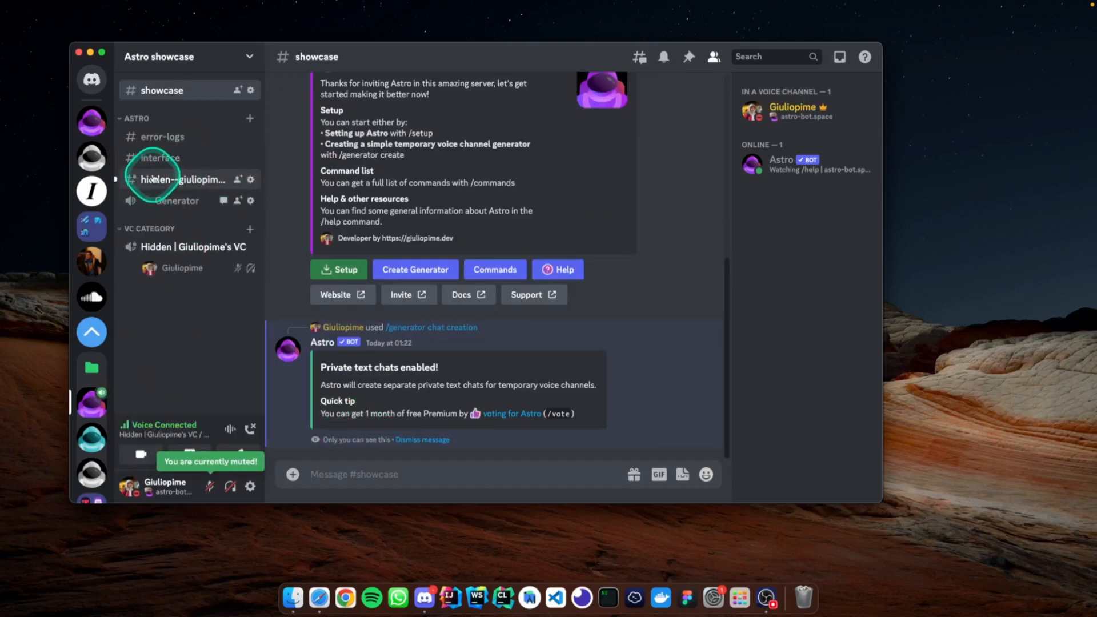
pyautogui.click(165, 180)
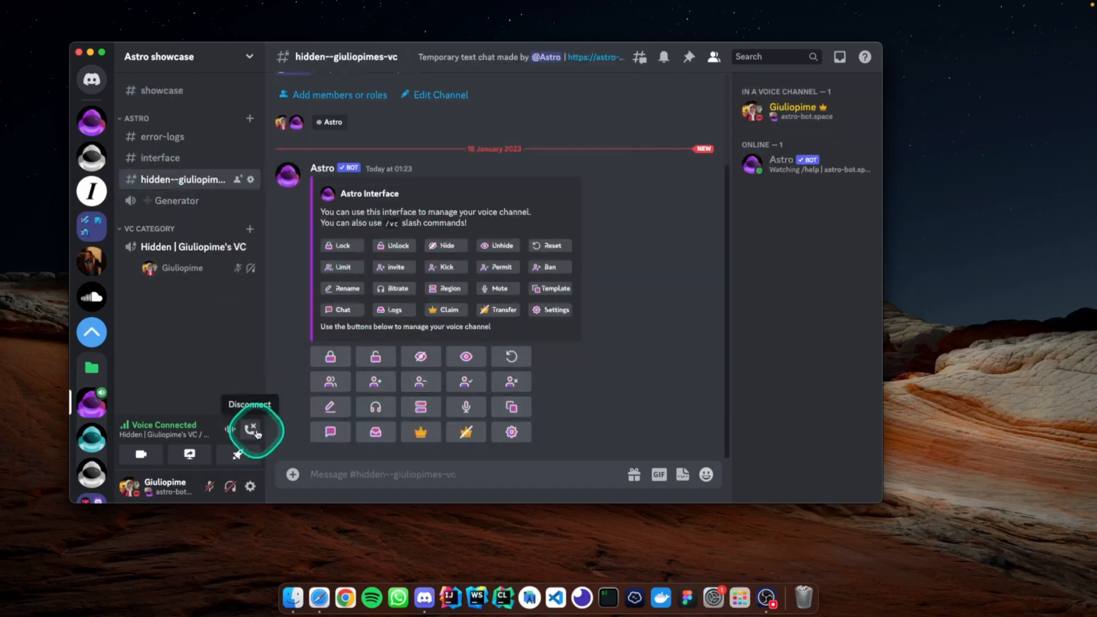
# Create a server category named Private chats.
pyautogui.rightClick(184, 321)
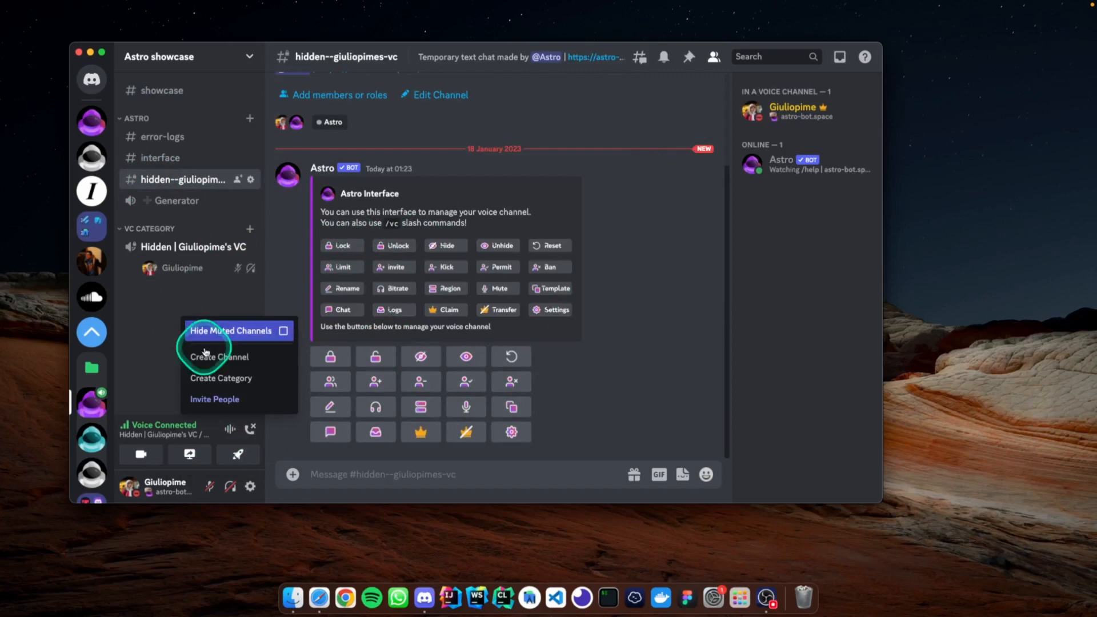
pyautogui.click(227, 377)
pyautogui.write('Private chats')
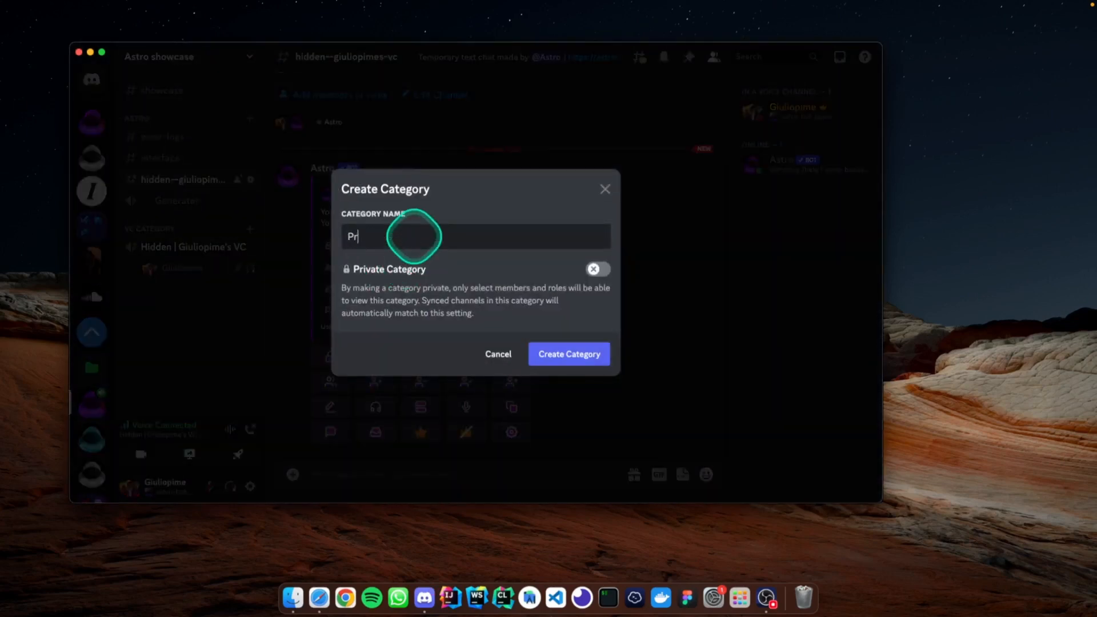
pyautogui.click(607, 347)
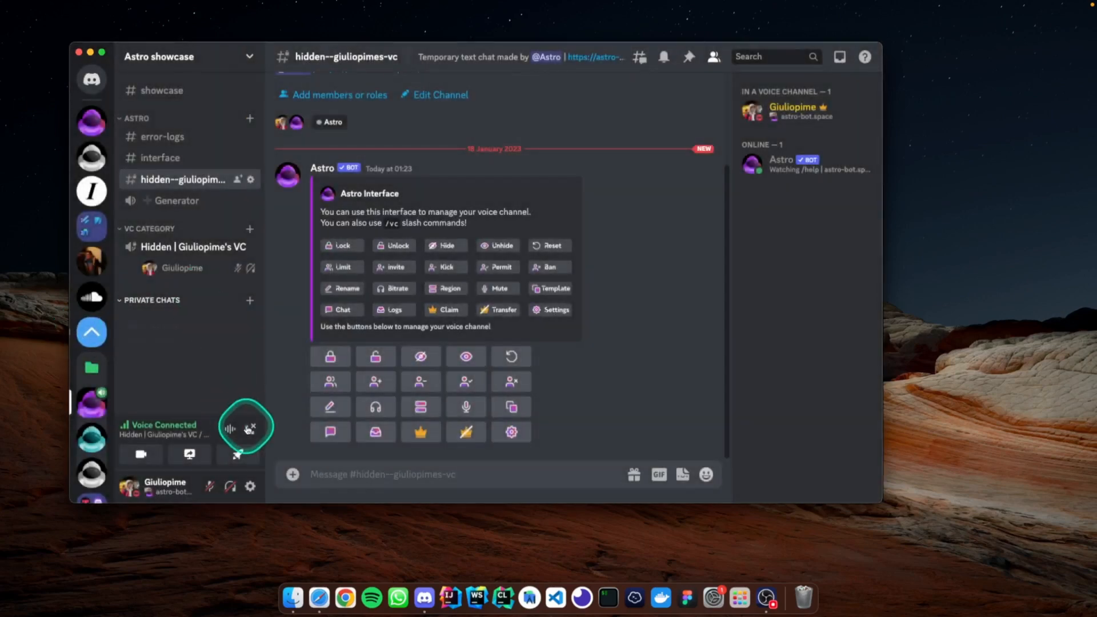
# Disconnect from voice and run /generator vc state with Unlocked in the showcase channel.
pyautogui.click(249, 430)
pyautogui.click(163, 91)
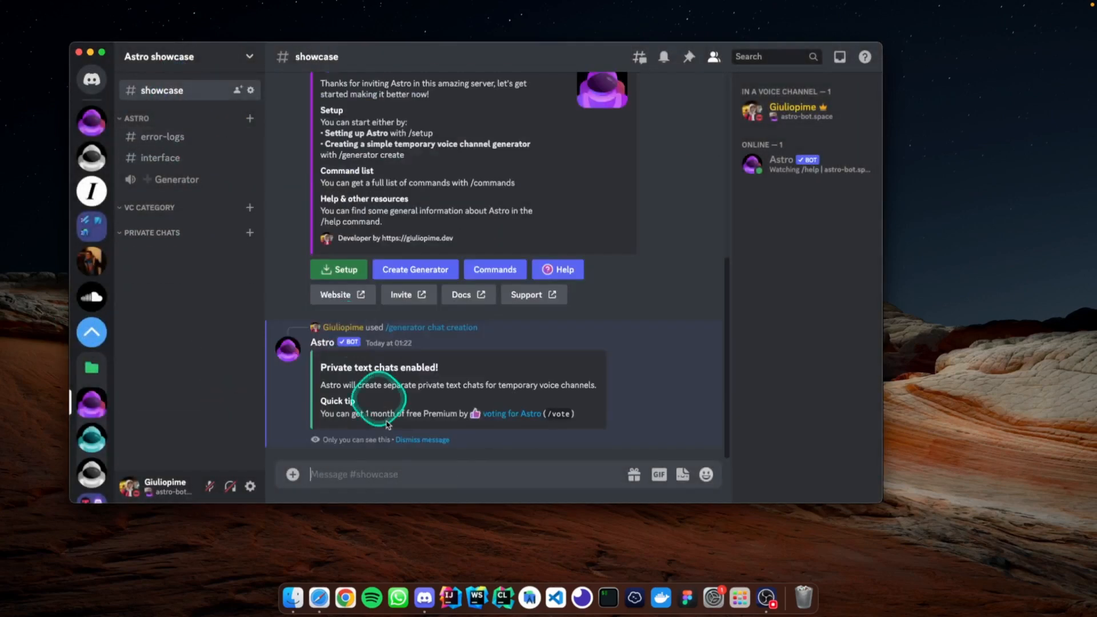
pyautogui.write('/generator')
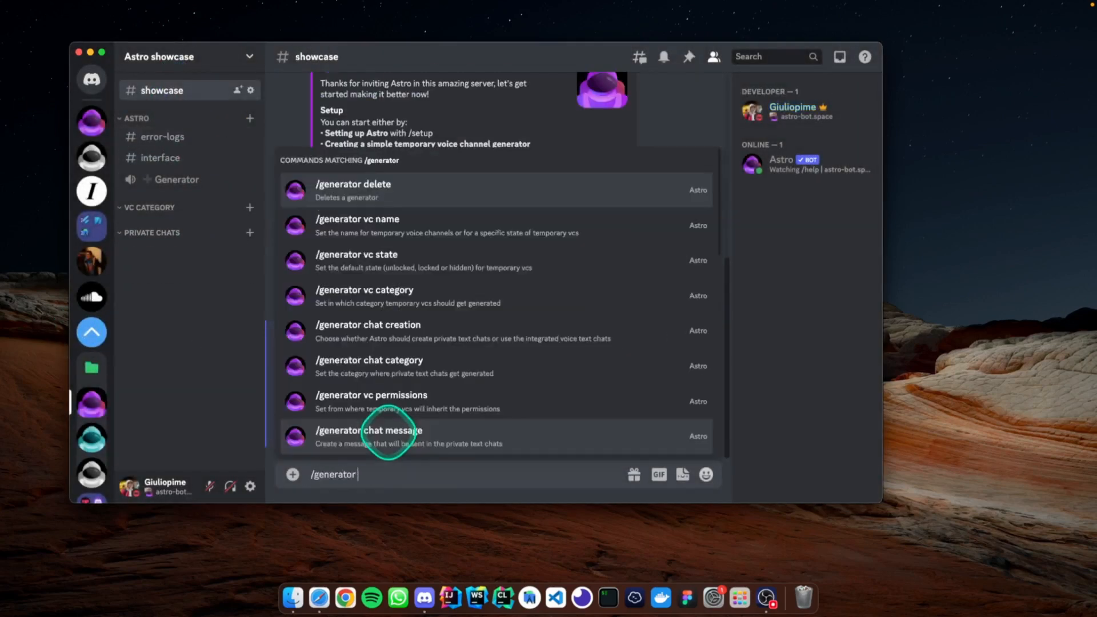
pyautogui.write(' vc st')
pyautogui.press('Tab')
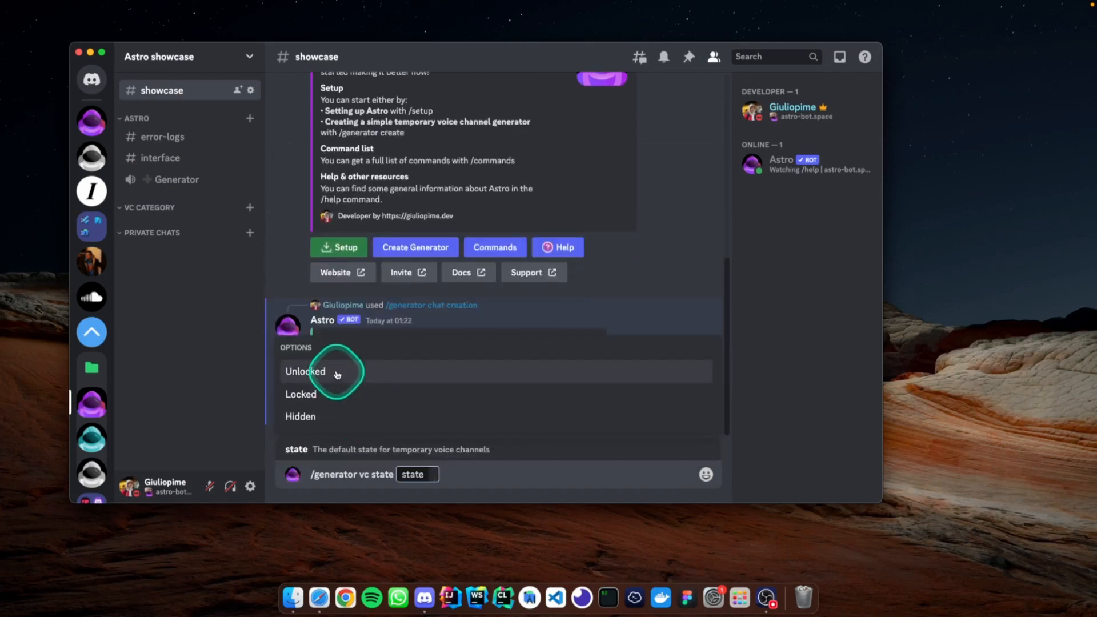
pyautogui.click(326, 390)
pyautogui.press('Return')
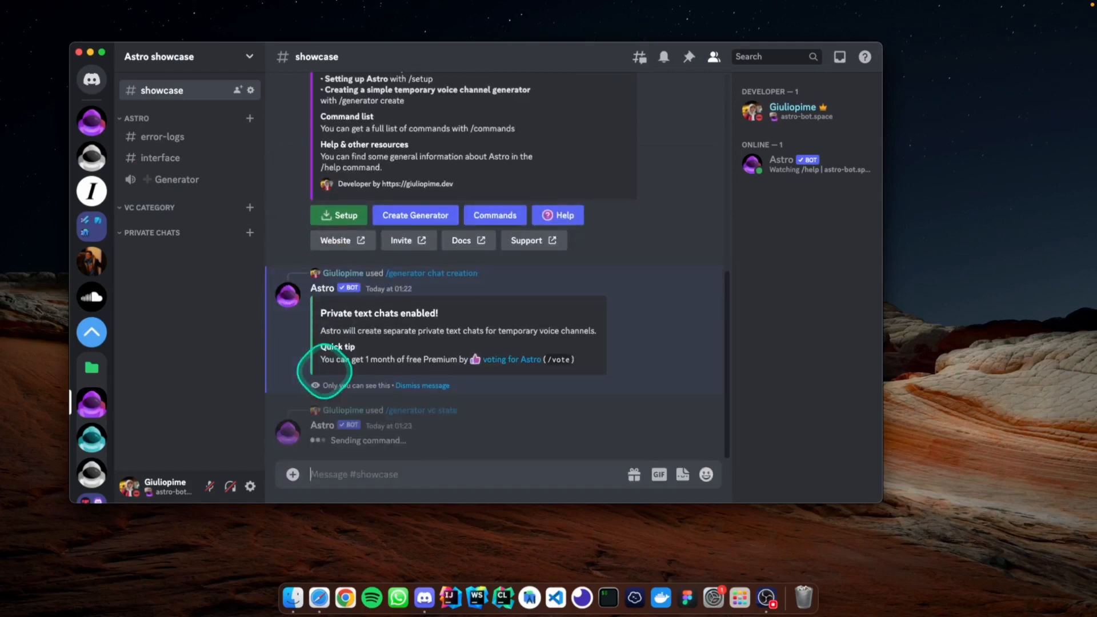
# Run /generator chat category with Private chats as the category for generated text chats.
pyautogui.write('/')
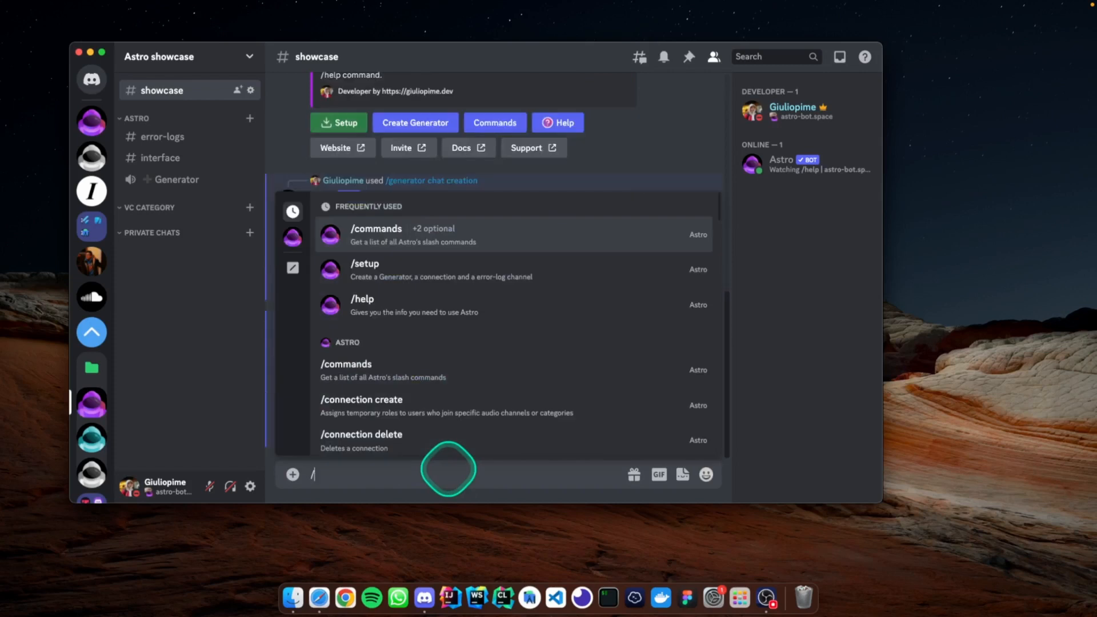
pyautogui.write('generator')
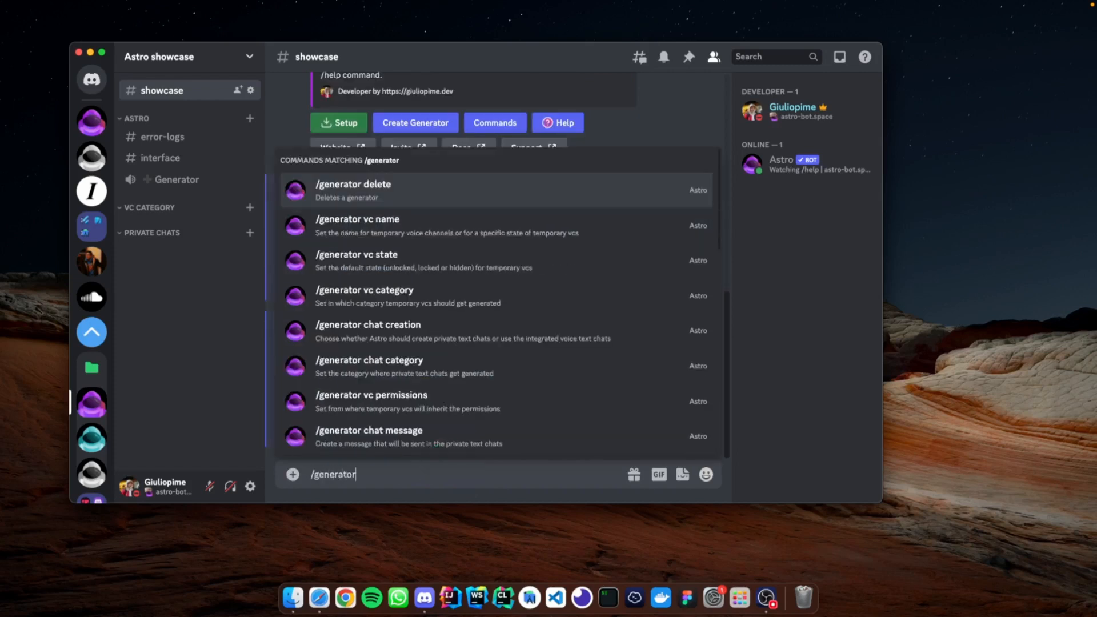
pyautogui.write(' chat')
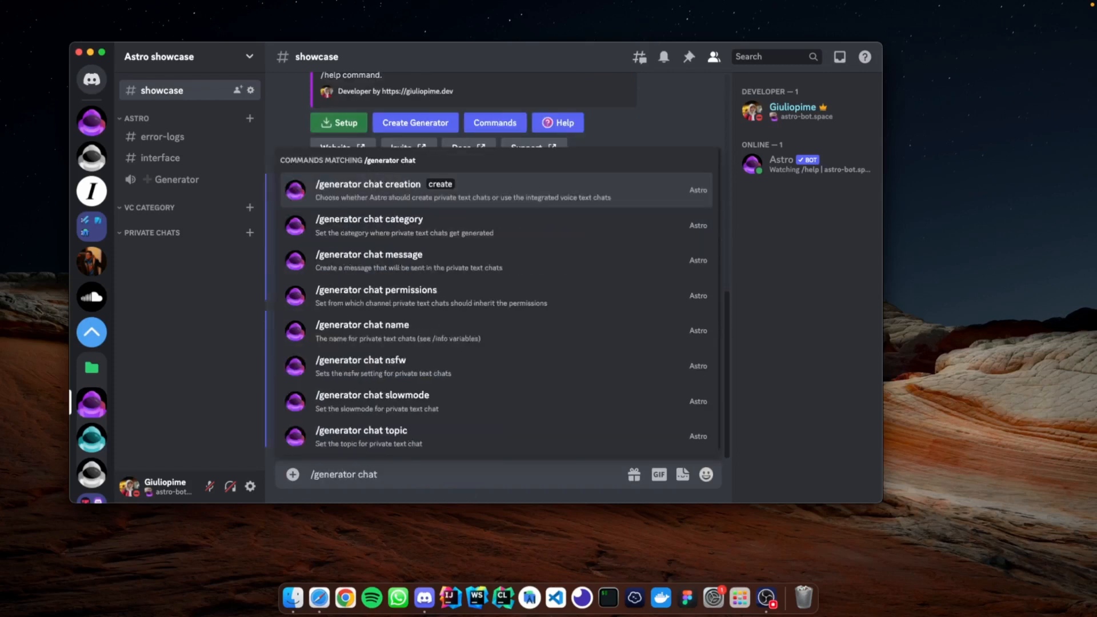
pyautogui.write(' cate')
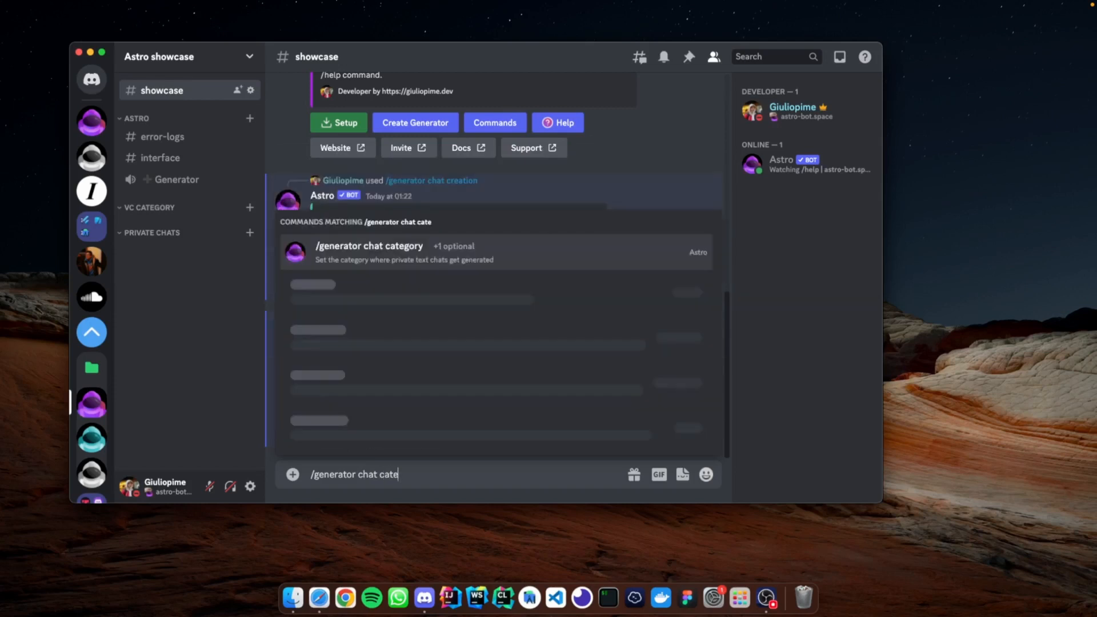
pyautogui.press('Tab')
pyautogui.click(306, 419)
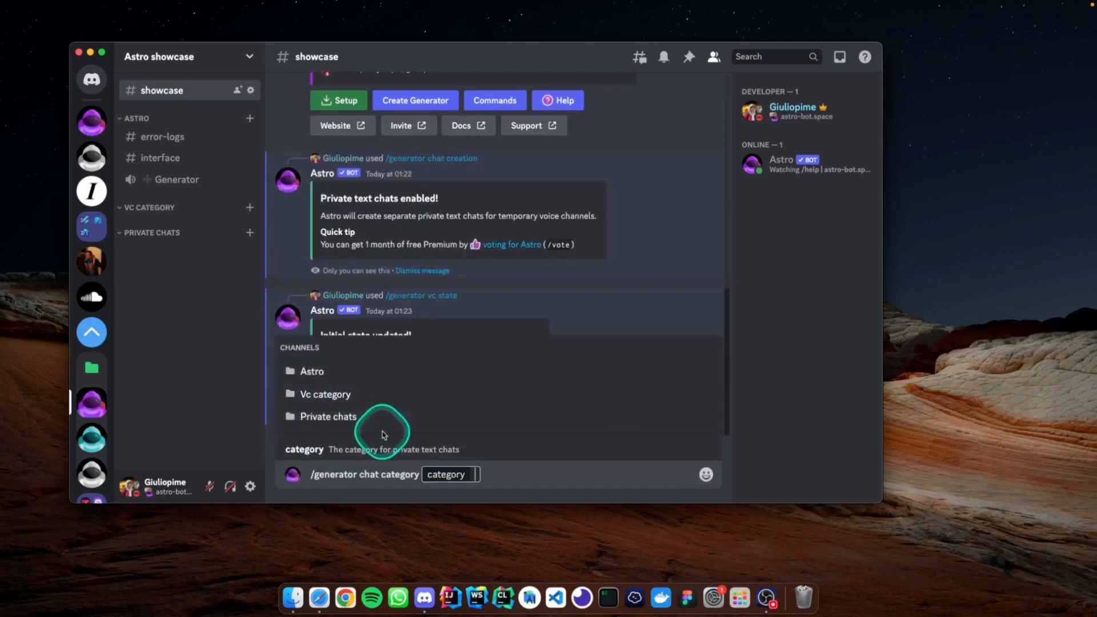
pyautogui.click(380, 416)
pyautogui.press('Return')
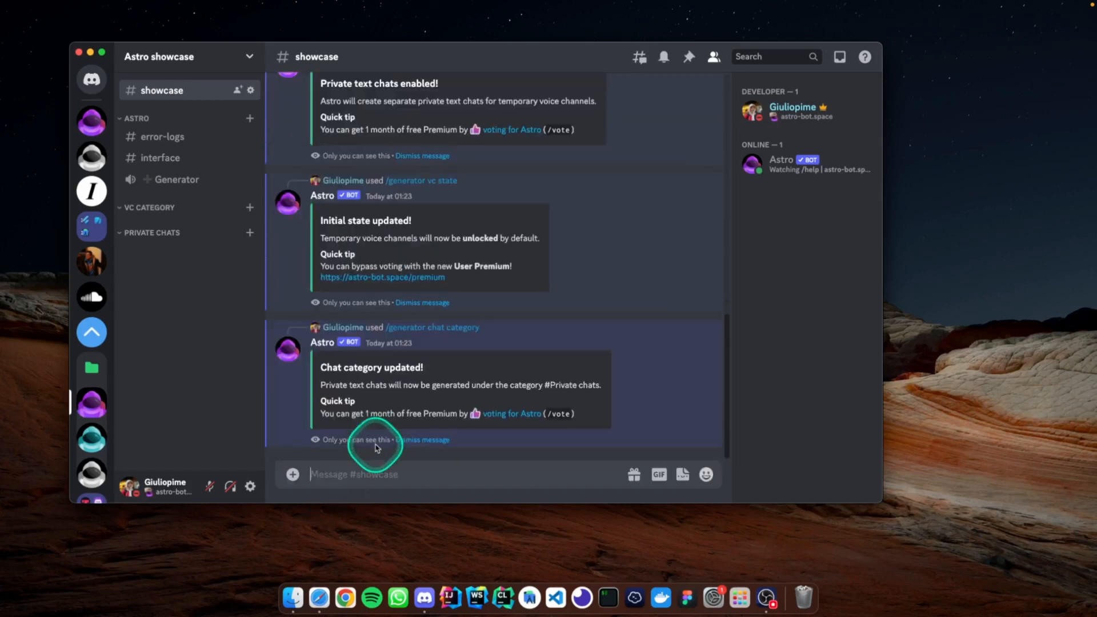
# Dismiss the bot's replies to the generator commands in the showcase channel.
pyautogui.click(420, 442)
pyautogui.click(422, 441)
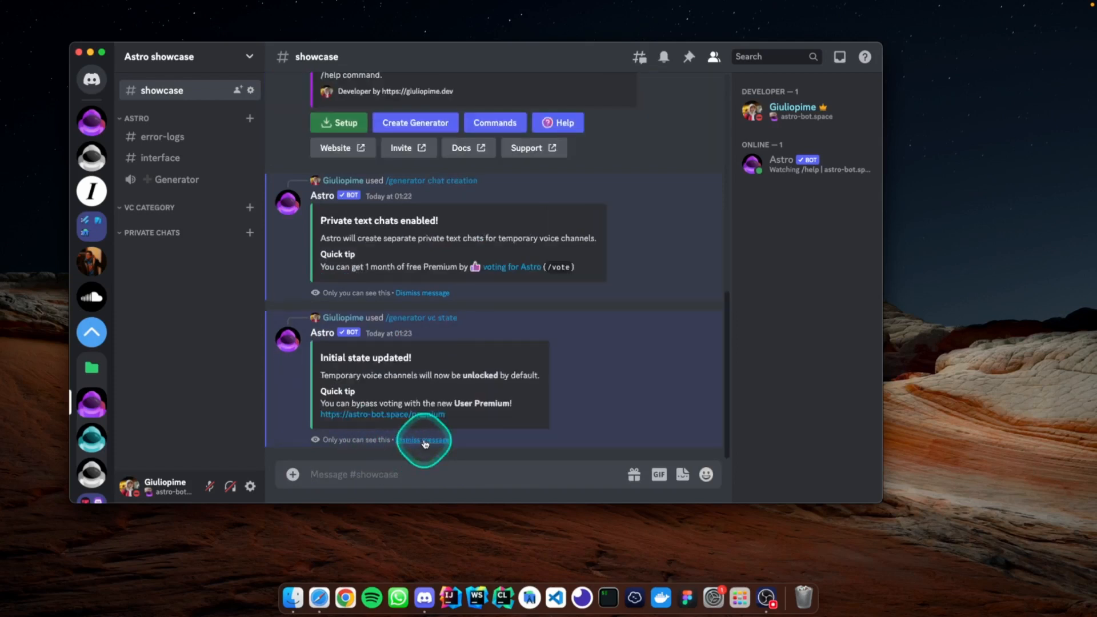
pyautogui.click(422, 441)
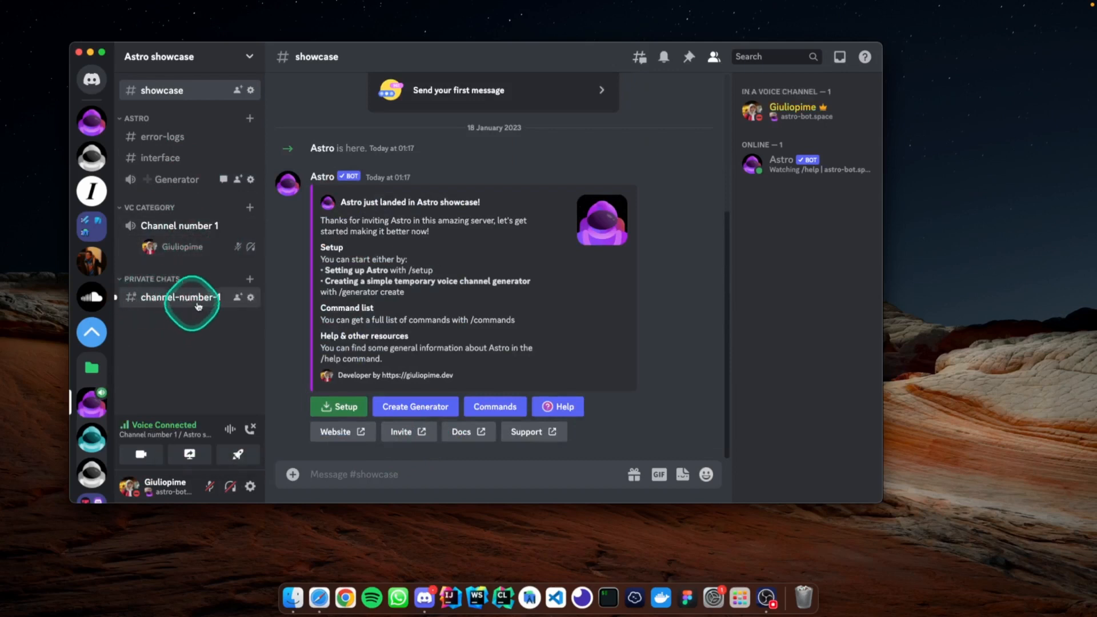
# Join Generator, set the temporary voice channel's user limit to 5 through the interface in its private chat, and disconnect.
pyautogui.click(195, 298)
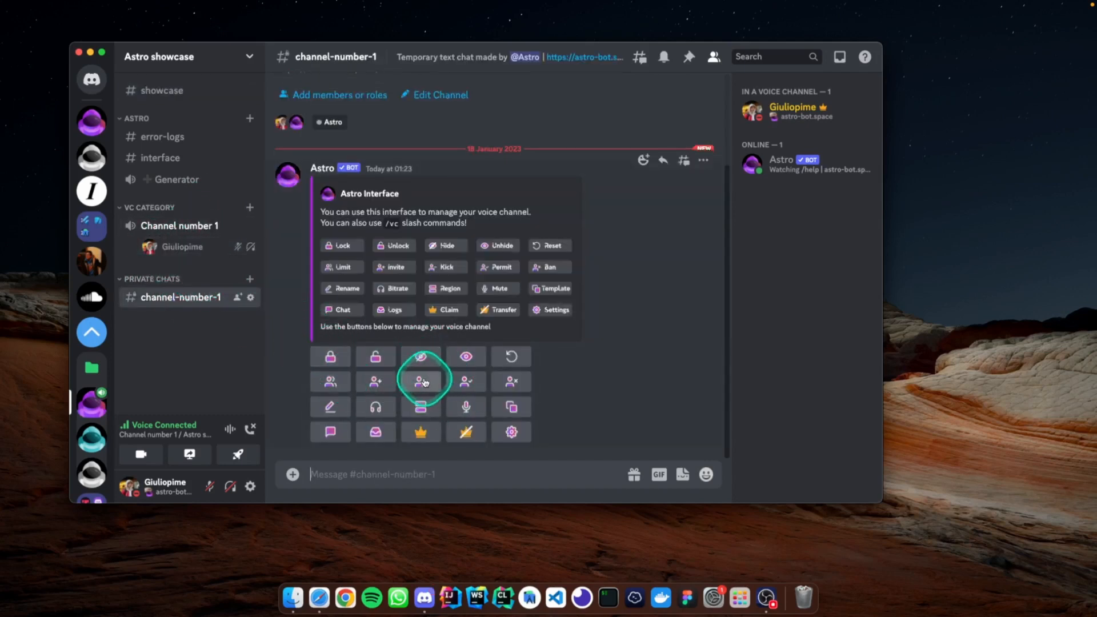
pyautogui.click(331, 382)
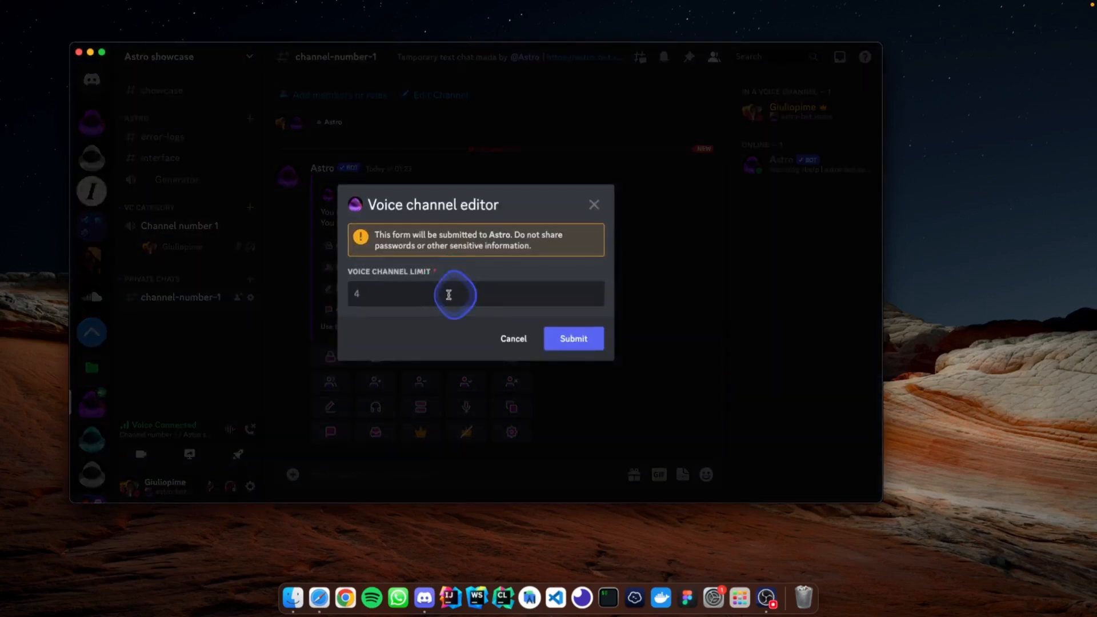
pyautogui.write('5')
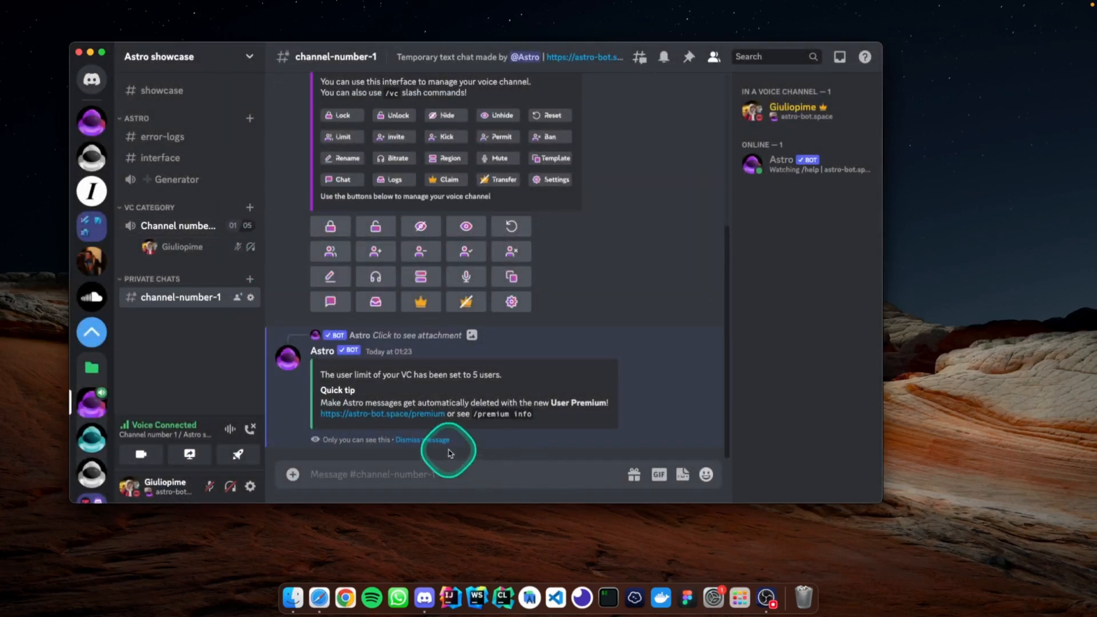
pyautogui.click(423, 439)
pyautogui.click(250, 428)
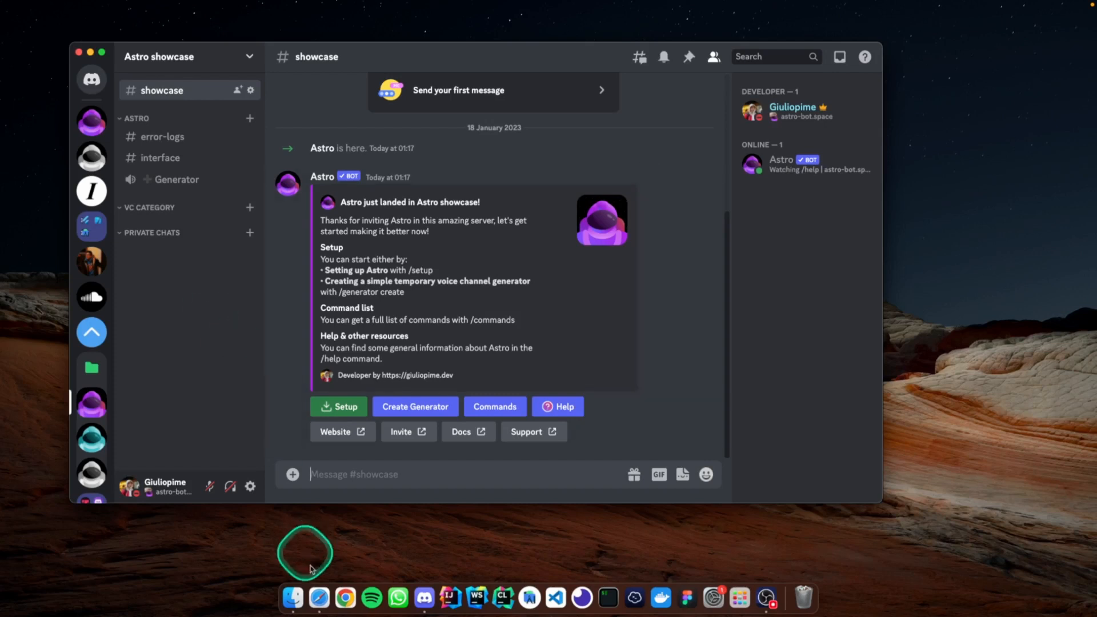
# Switch to Safari, open the documentation from astro-bot.space, and read through the Generators page's configuration settings.
pyautogui.click(318, 596)
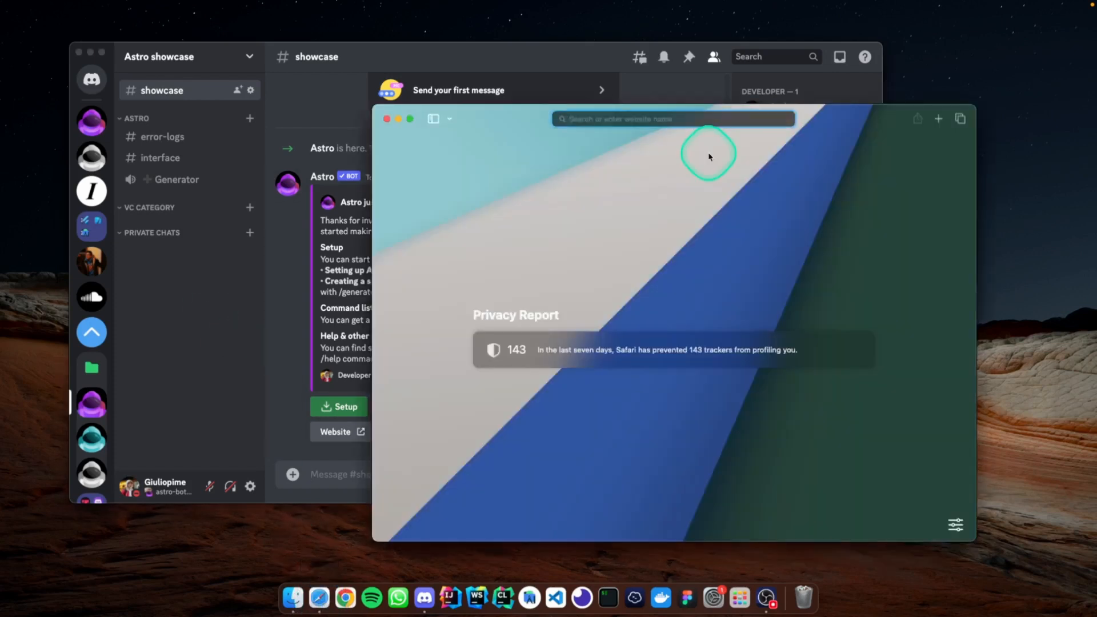
pyautogui.press('Return')
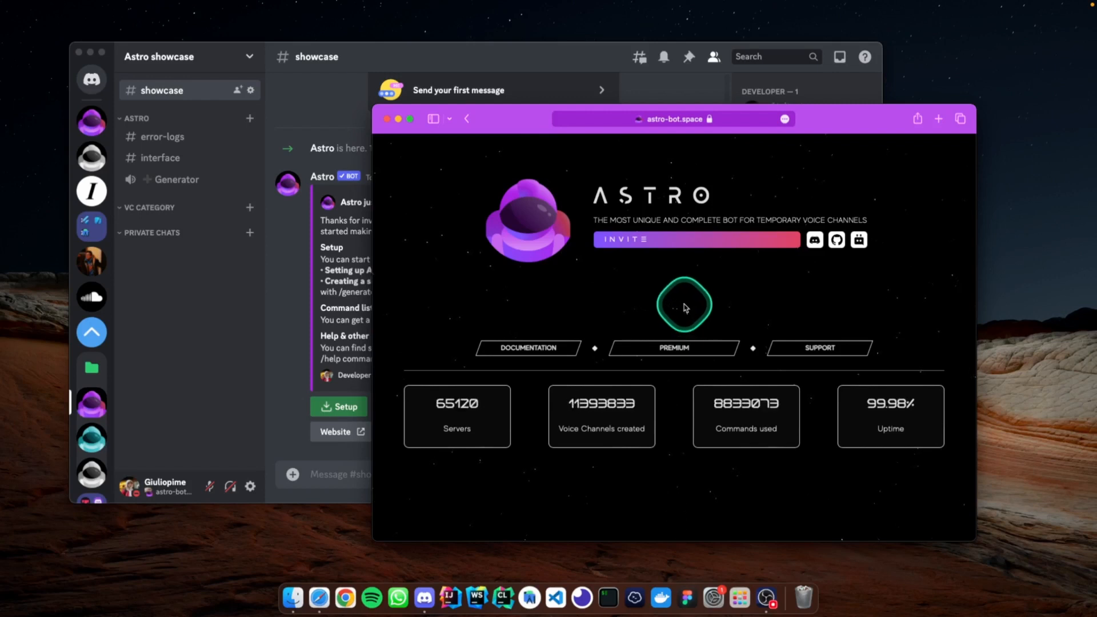
pyautogui.click(524, 350)
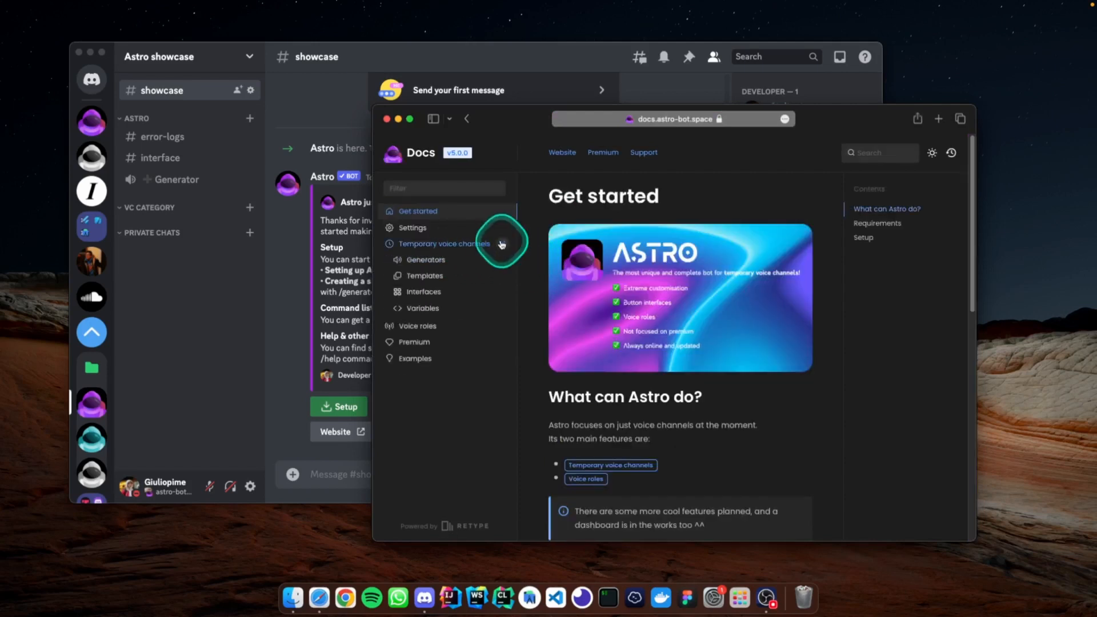
pyautogui.click(502, 245)
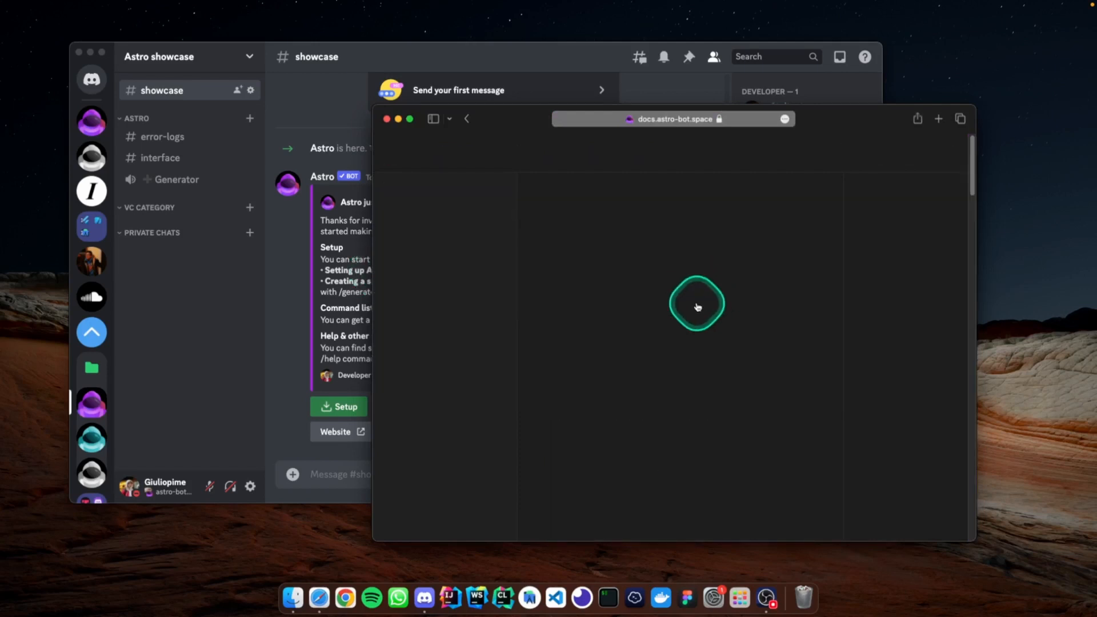
pyautogui.scroll(-10, 709, 311)
pyautogui.scroll(-20, 709, 313)
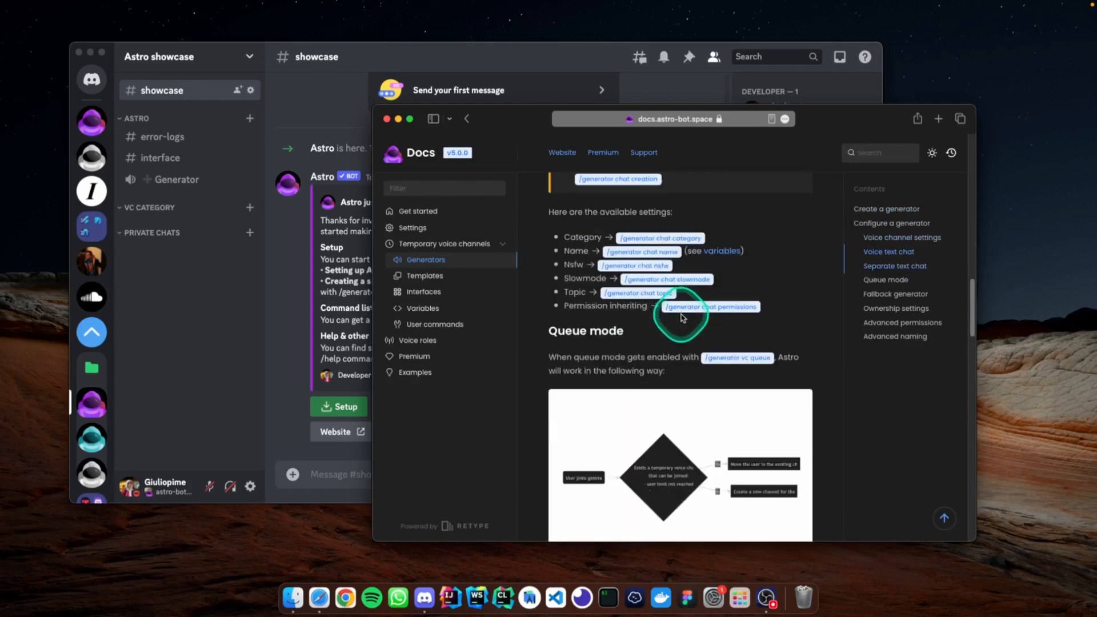
pyautogui.scroll(-4, 682, 315)
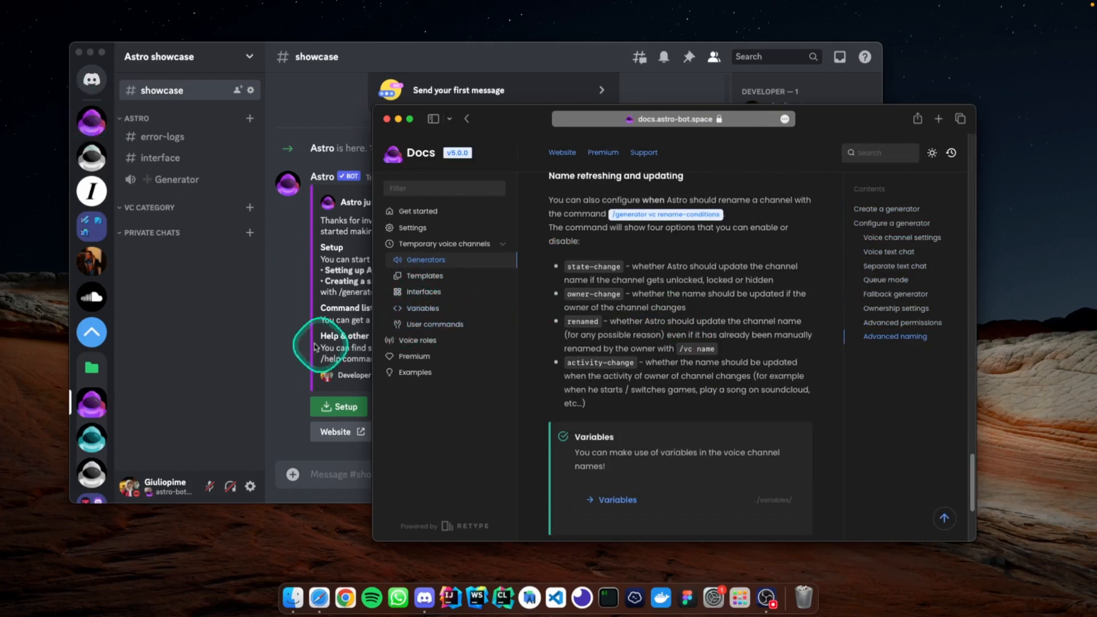
# Switch back to Discord and open the lobby-settings channel under Gaming Example in the Astro Community server.
pyautogui.click(89, 120)
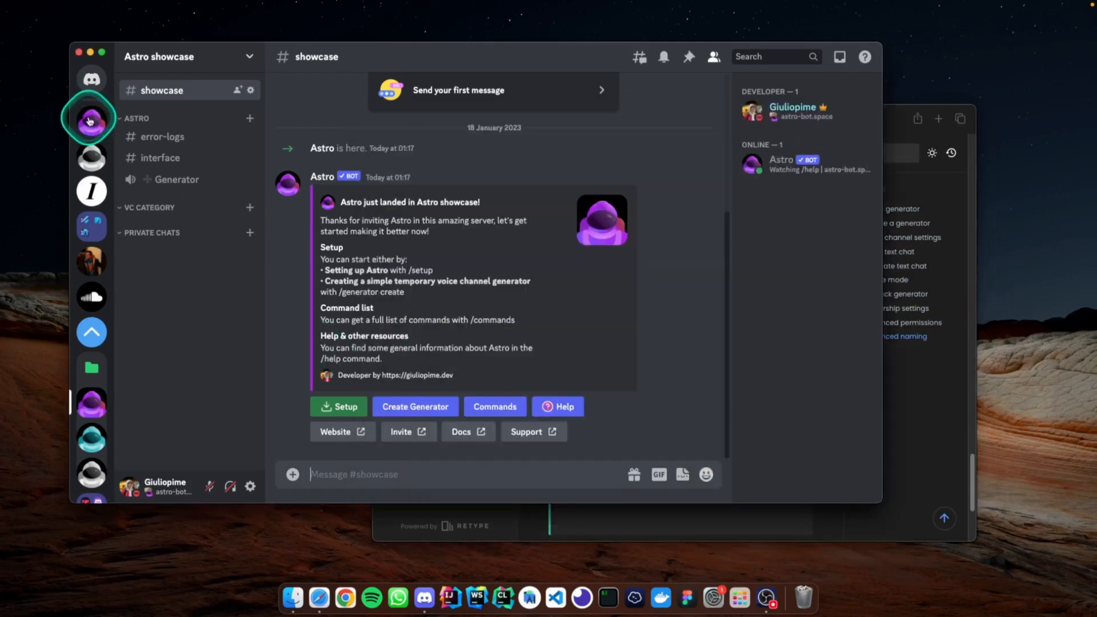
pyautogui.click(90, 120)
pyautogui.scroll(-10, 172, 392)
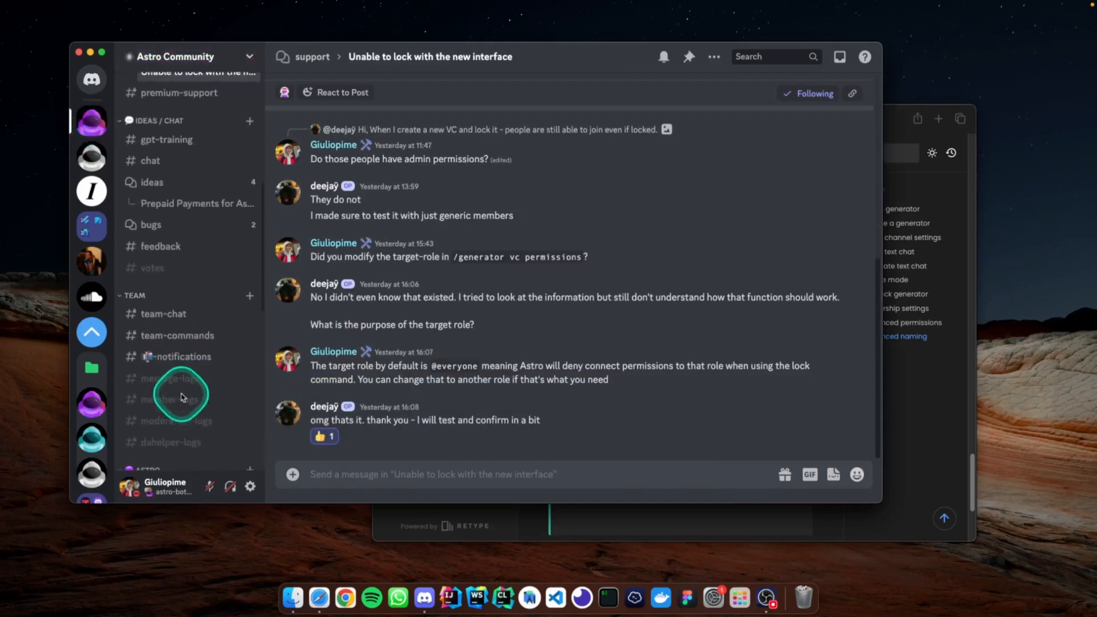
pyautogui.scroll(-10, 177, 394)
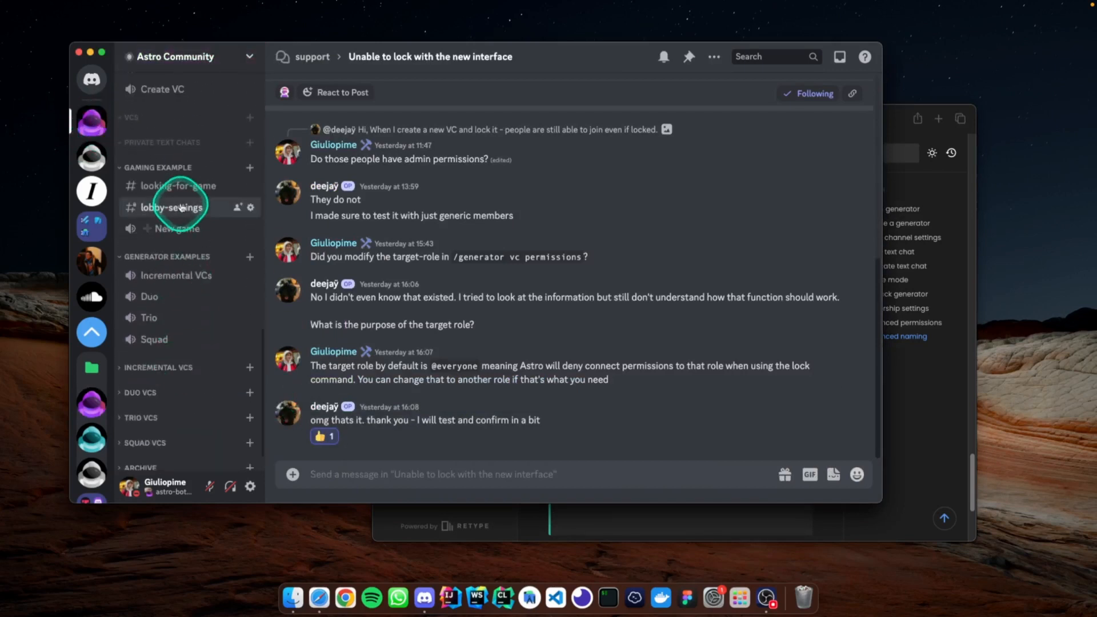
pyautogui.click(182, 208)
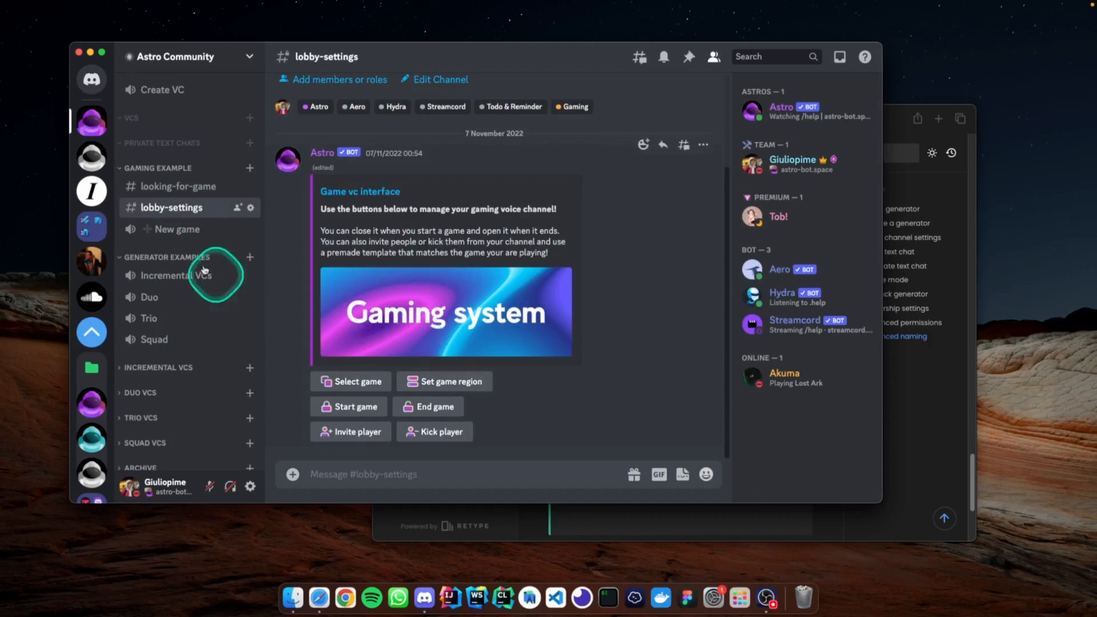
# Join the New game voice channel and apply the Minecraft template to the created lobby.
pyautogui.click(171, 228)
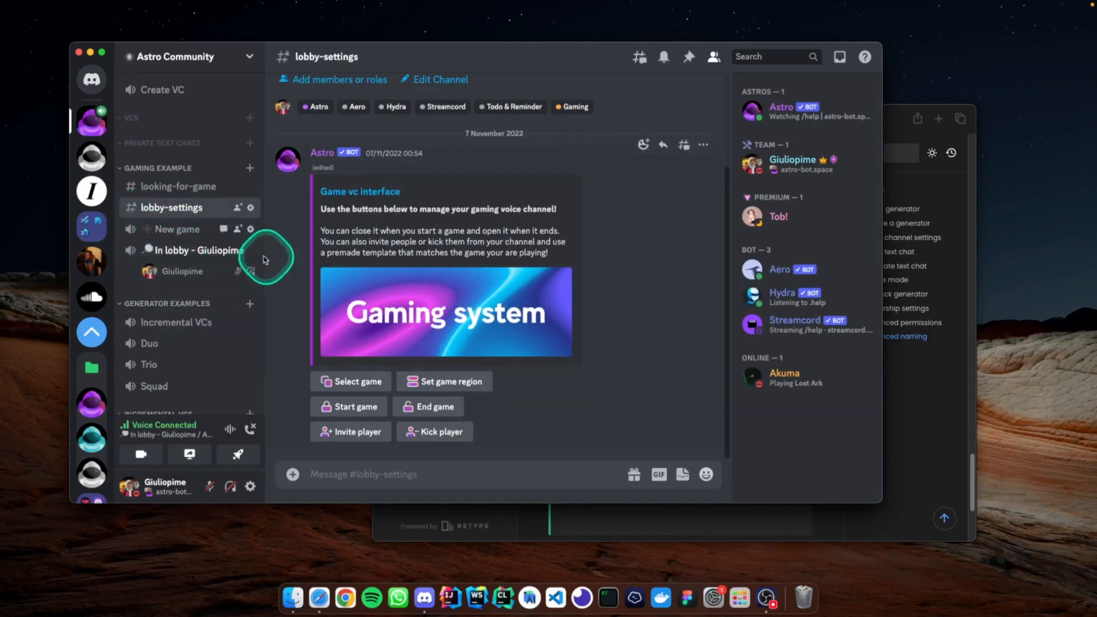
pyautogui.click(354, 382)
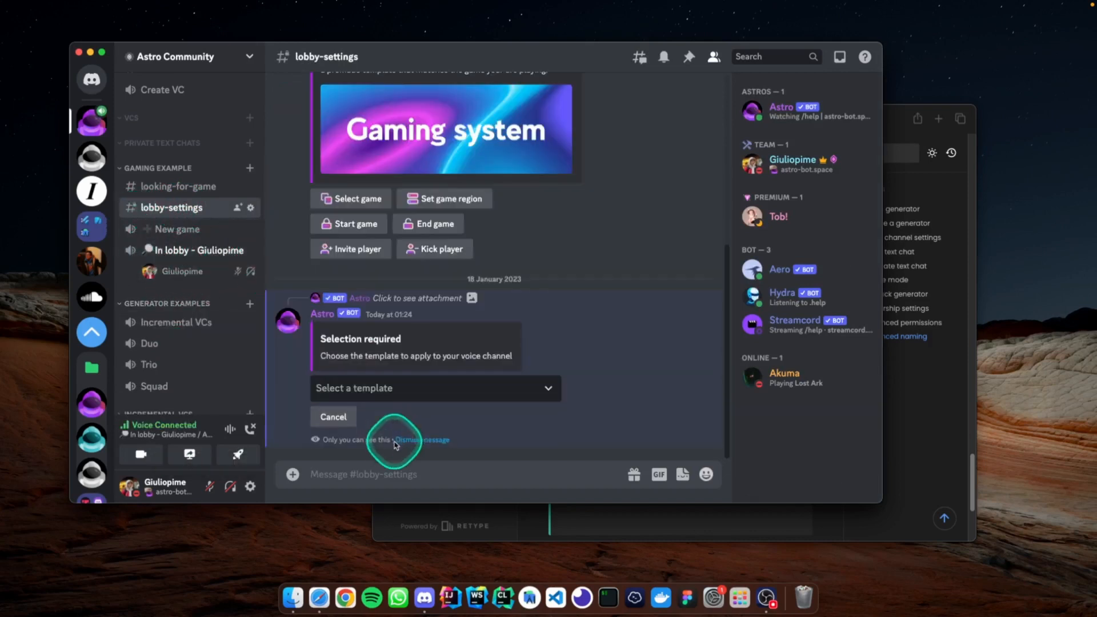
pyautogui.click(383, 396)
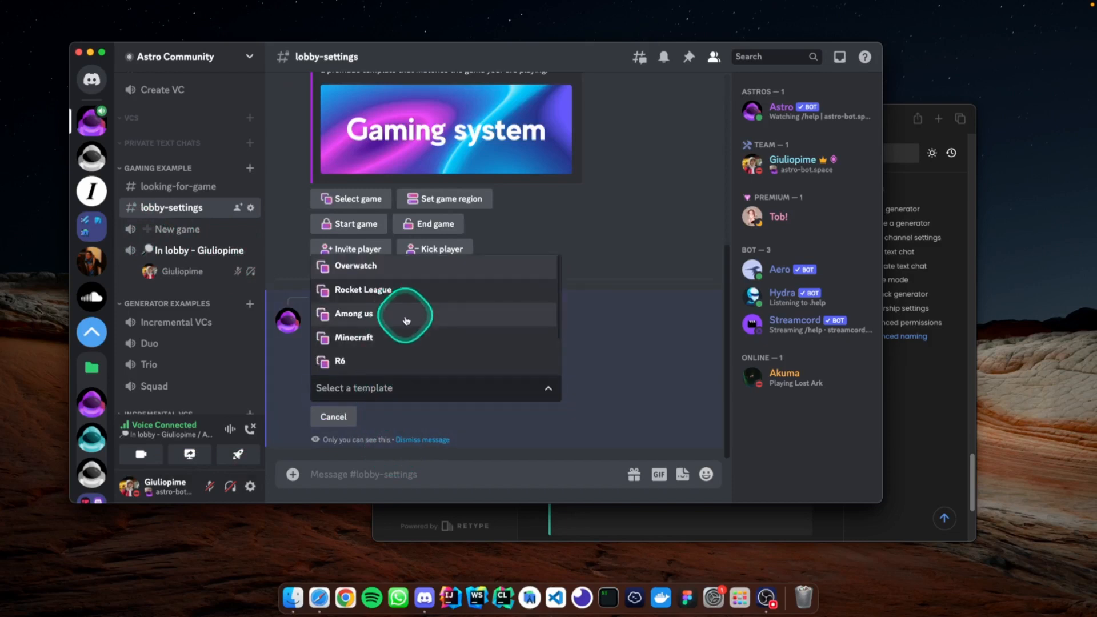
pyautogui.scroll(-2, 458, 332)
pyautogui.scroll(2, 446, 337)
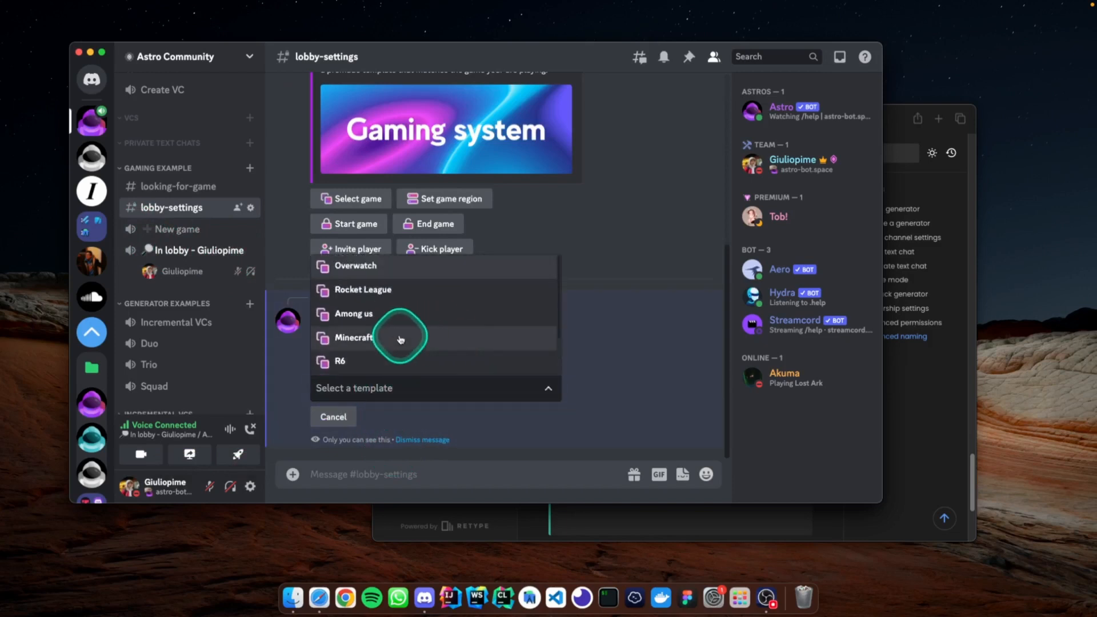
pyautogui.click(402, 338)
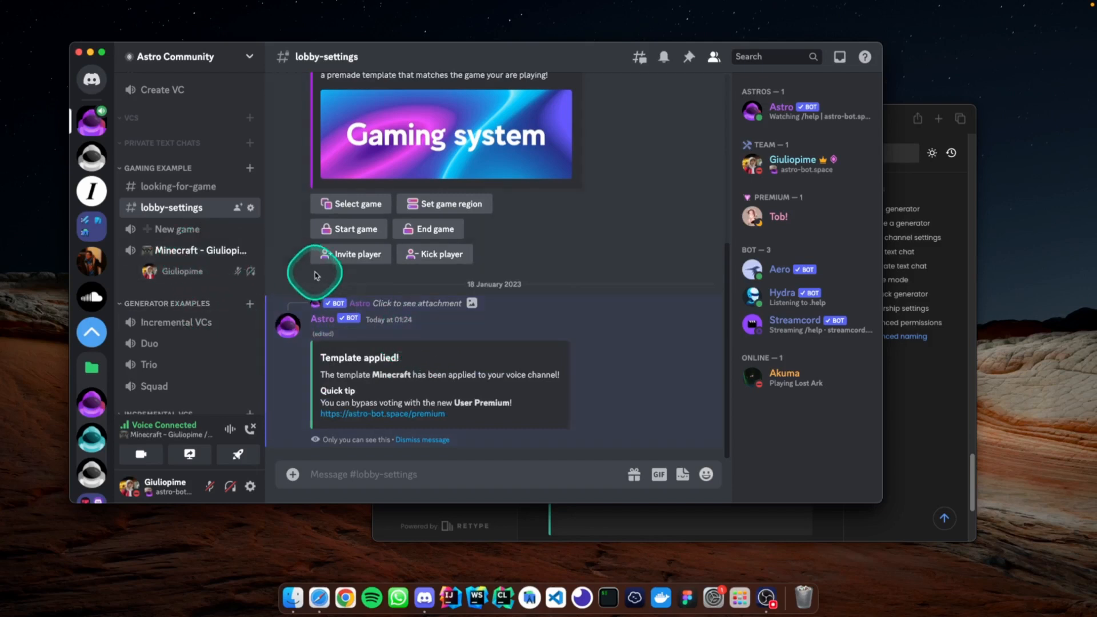
# Set the Minecraft voice channel's game region to US East through the Game vc interface.
pyautogui.click(425, 205)
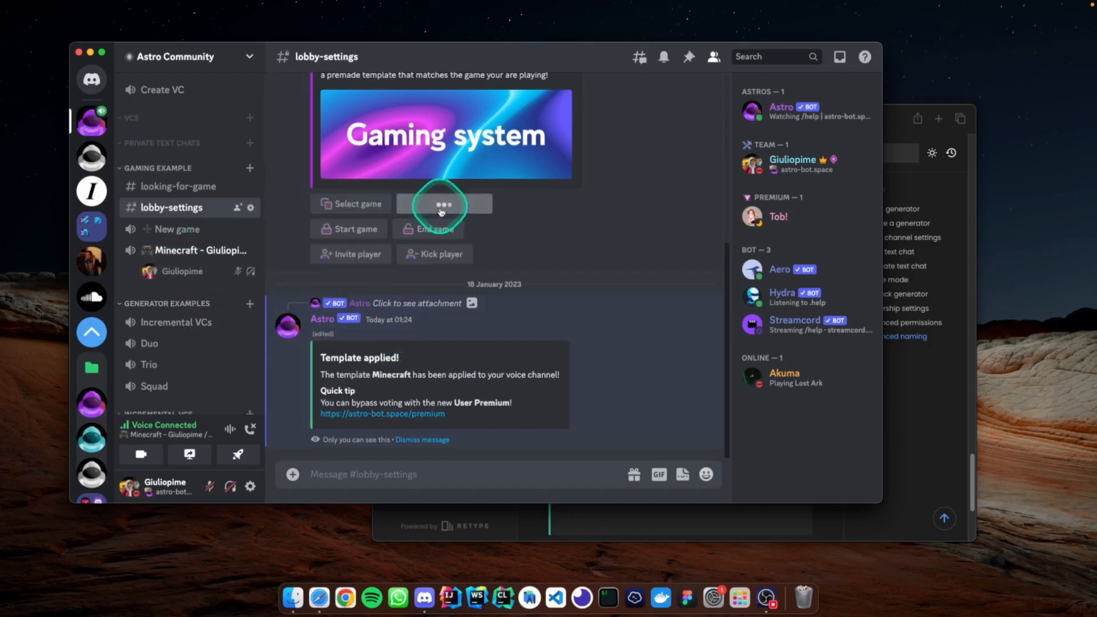
pyautogui.click(423, 388)
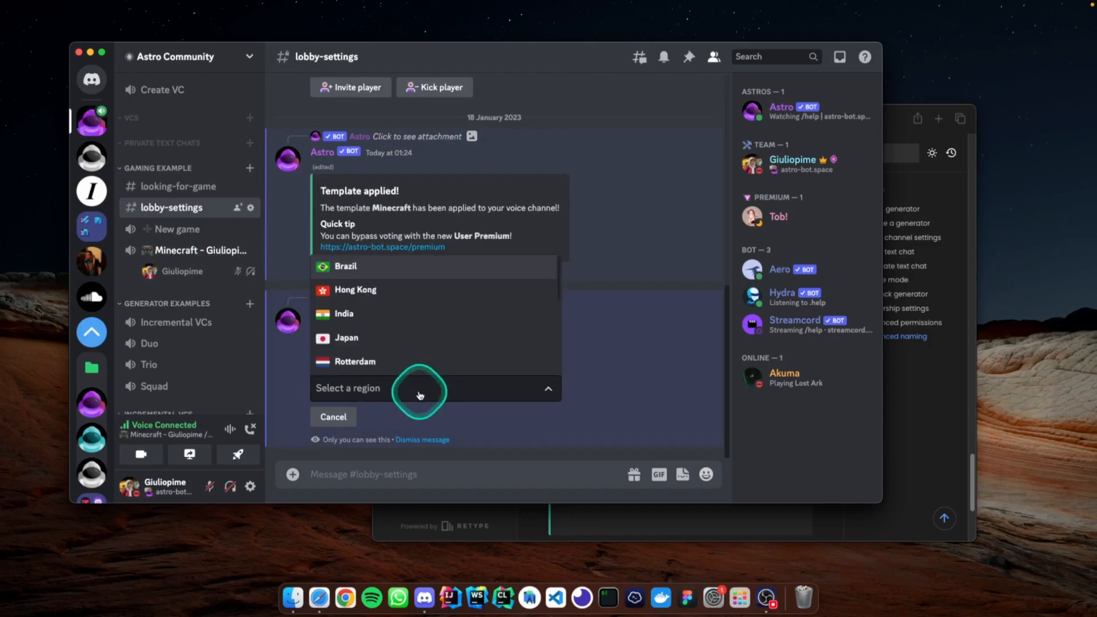
pyautogui.scroll(-3, 426, 357)
pyautogui.scroll(-2, 423, 359)
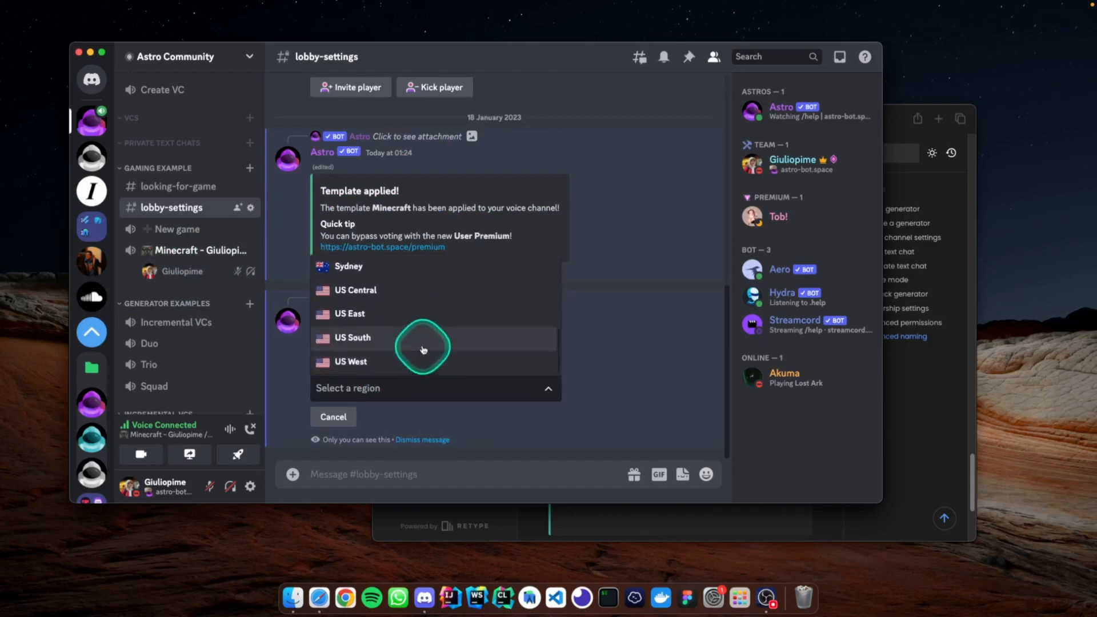
pyautogui.click(384, 312)
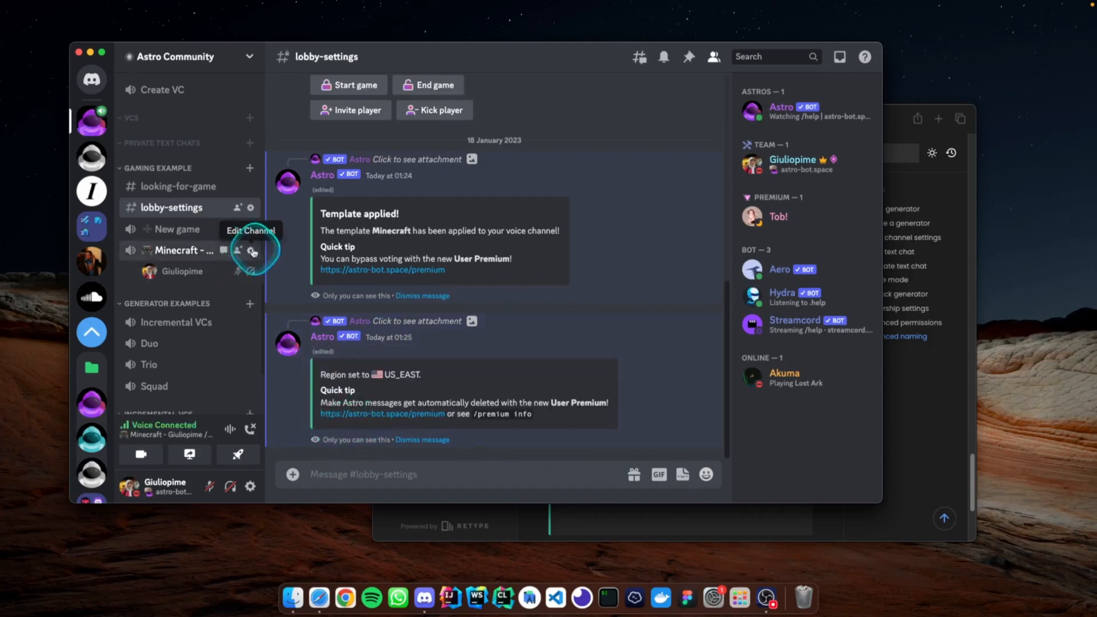
# Check the region override in the Minecraft voice channel's settings, close them, and dismiss the bot's template and region replies.
pyautogui.click(251, 250)
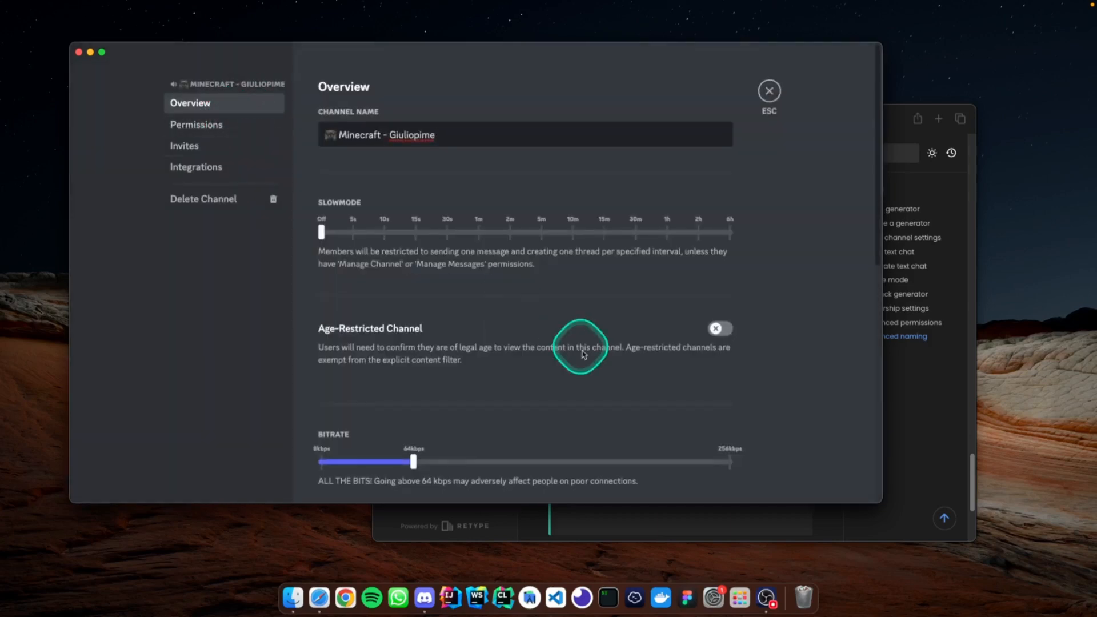
pyautogui.scroll(-6, 553, 361)
pyautogui.click(367, 377)
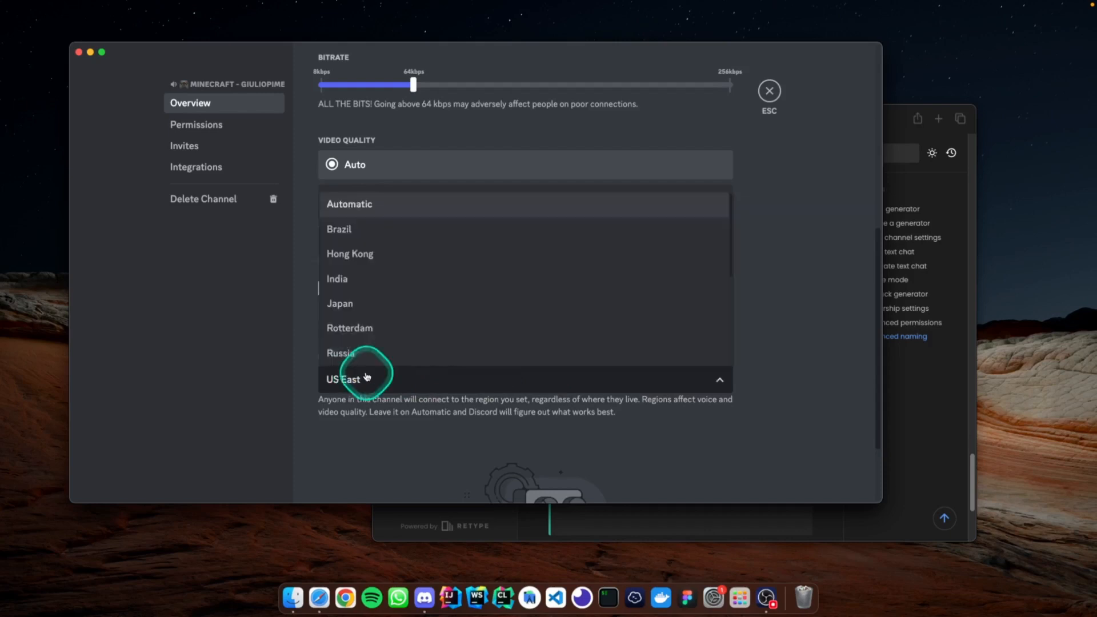
pyautogui.click(355, 381)
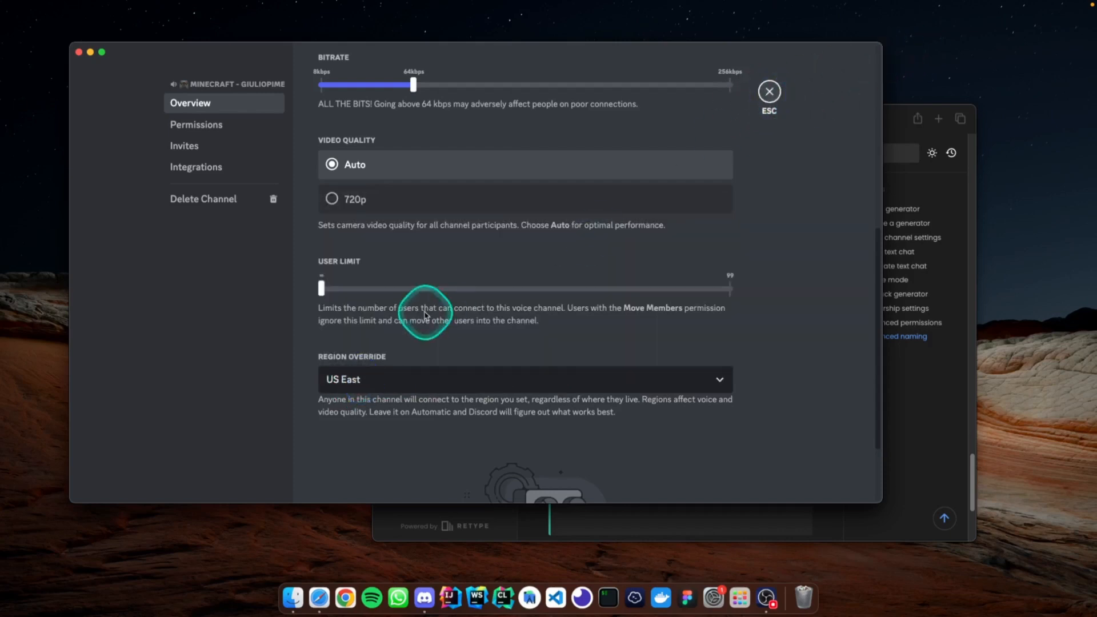
pyautogui.press('Escape')
pyautogui.click(435, 443)
pyautogui.click(435, 443)
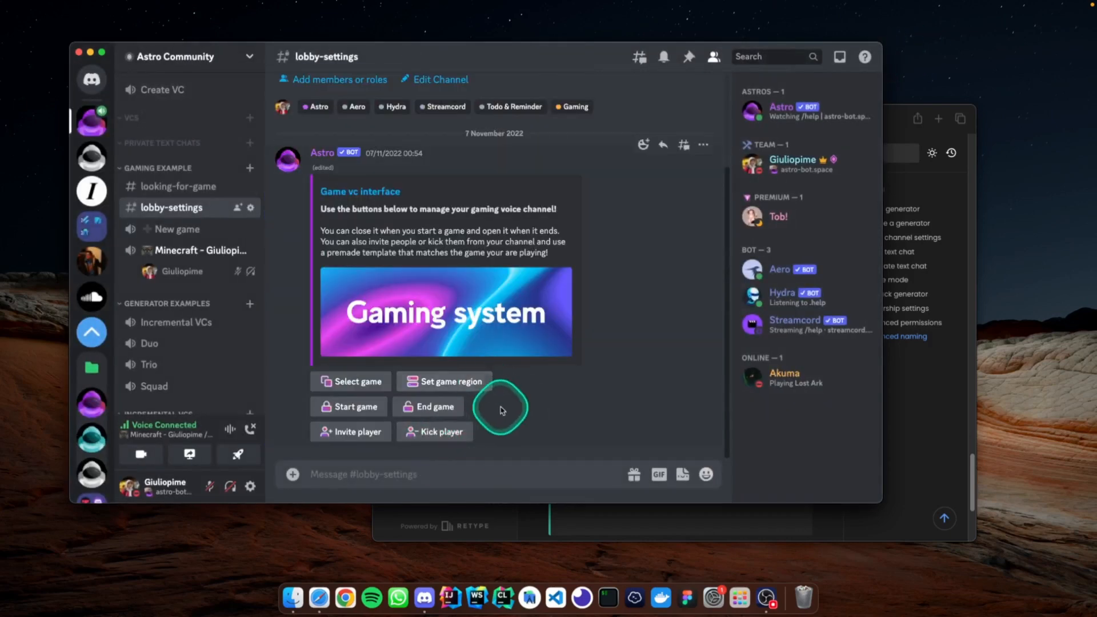
# Lock the voice channel with Start game and unlock it with End game, dismissing the bot's reply after each.
pyautogui.click(355, 408)
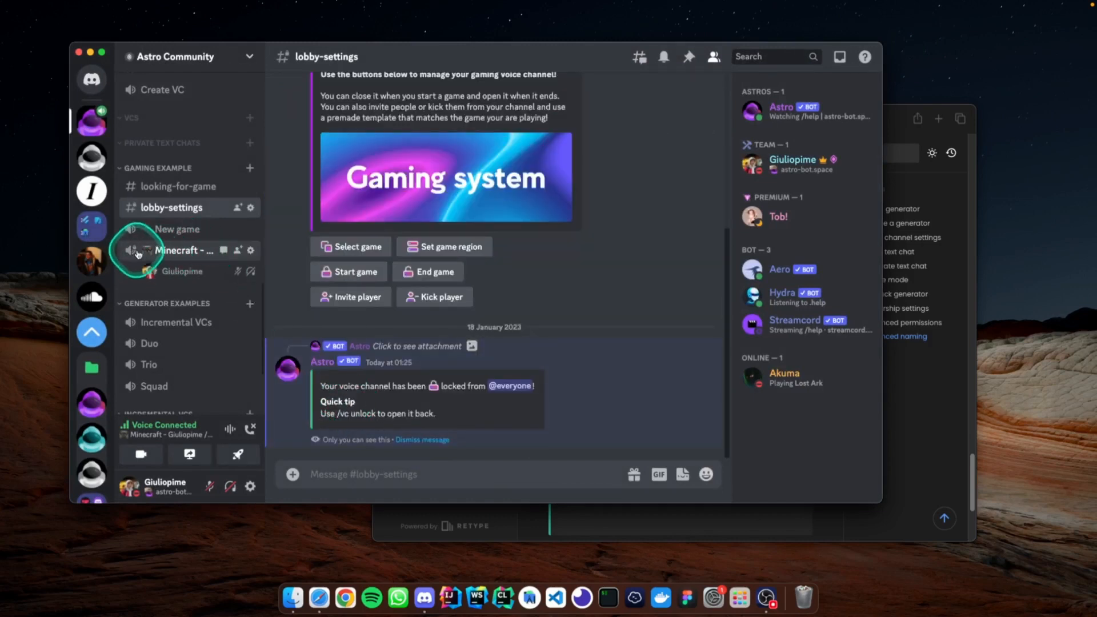
pyautogui.click(430, 440)
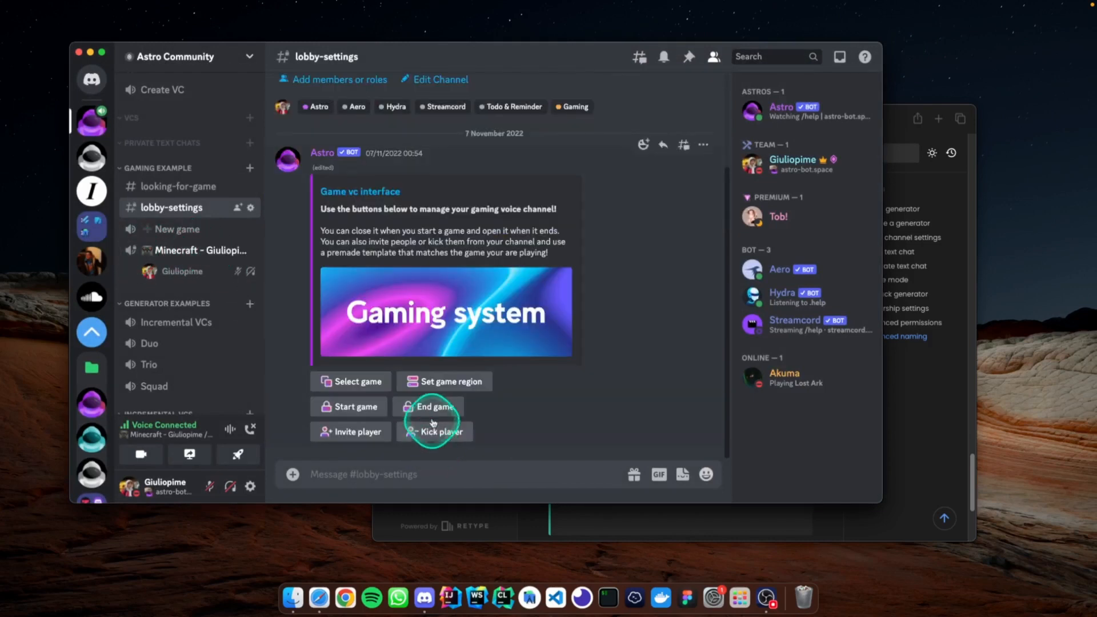
pyautogui.click(425, 410)
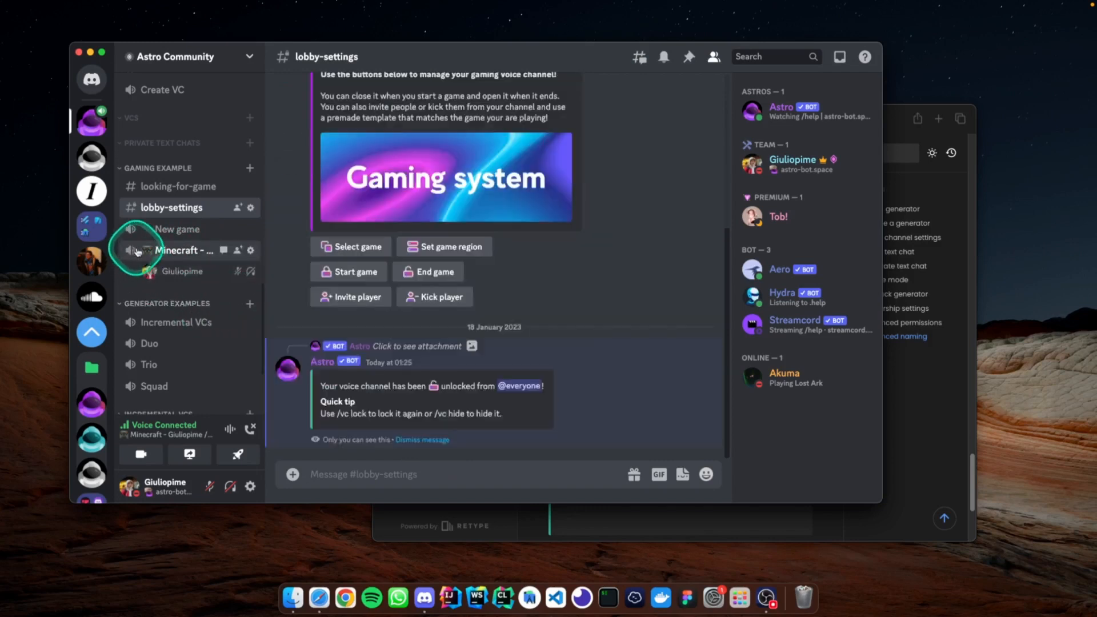
pyautogui.click(425, 440)
# Look through the users offered by Invite player, cancel the selection, and try Kick player, dismissing the bot's replies.
pyautogui.click(351, 432)
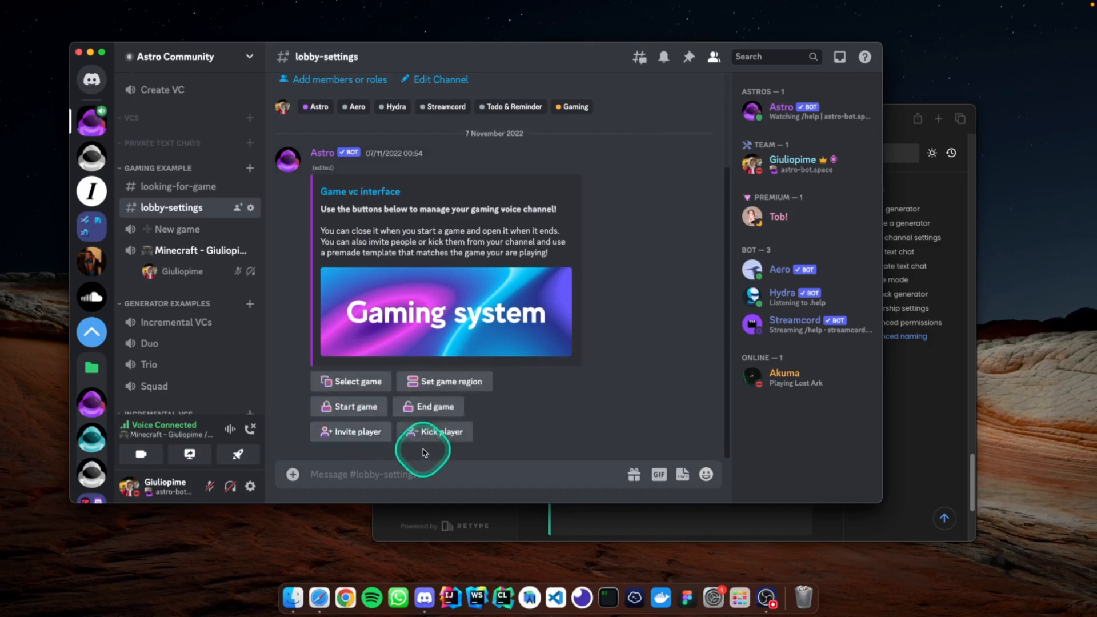
pyautogui.click(423, 404)
pyautogui.scroll(-5, 443, 335)
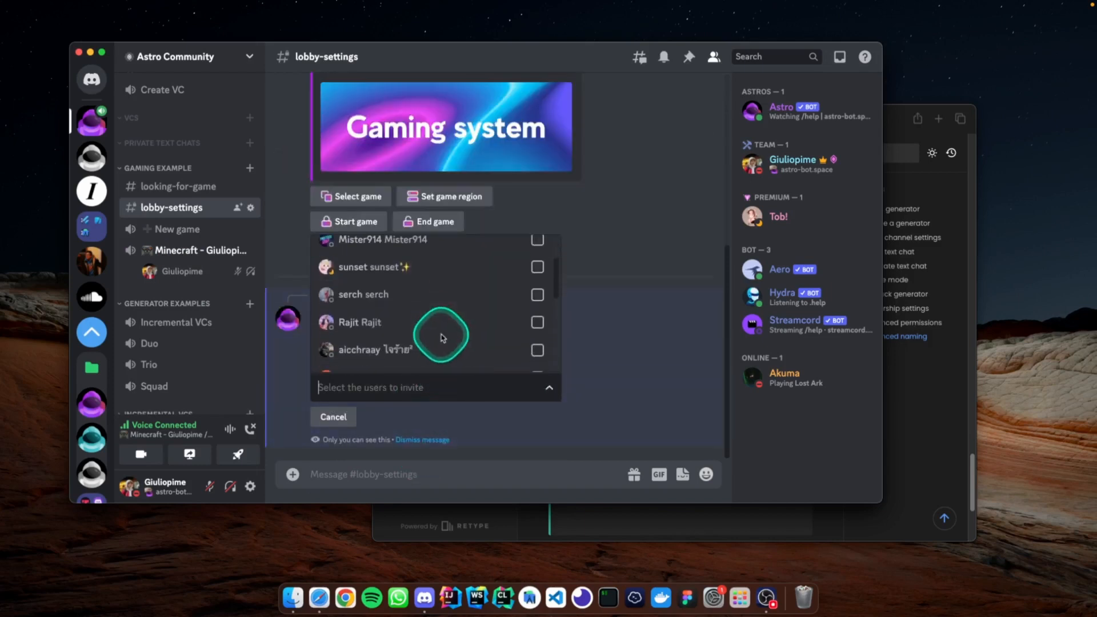
pyautogui.scroll(5, 449, 333)
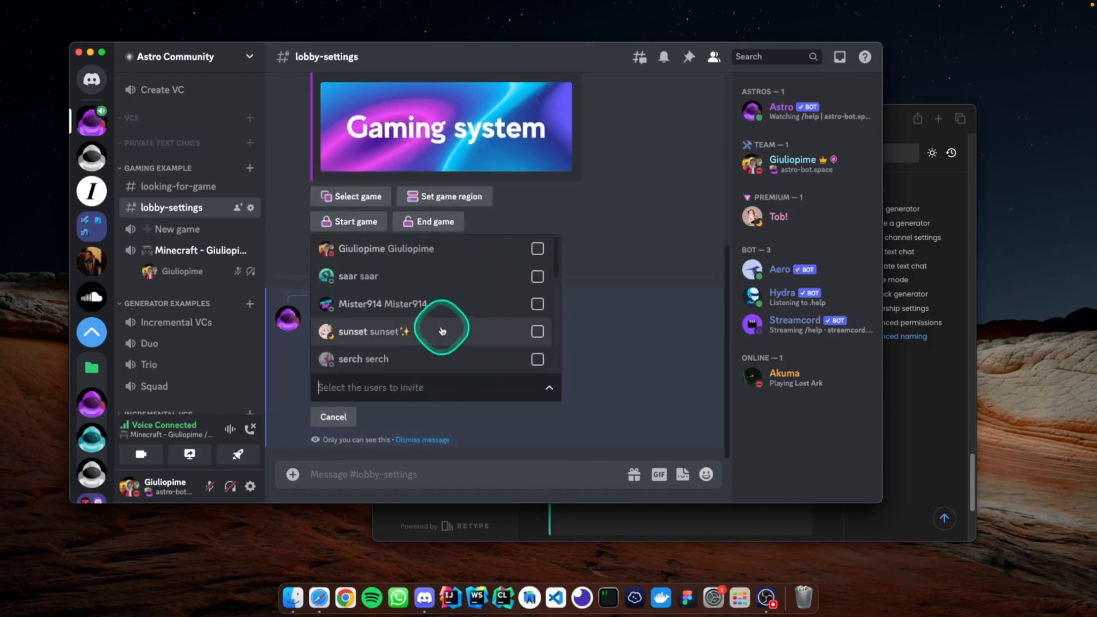
pyautogui.scroll(-5, 452, 328)
pyautogui.click(611, 311)
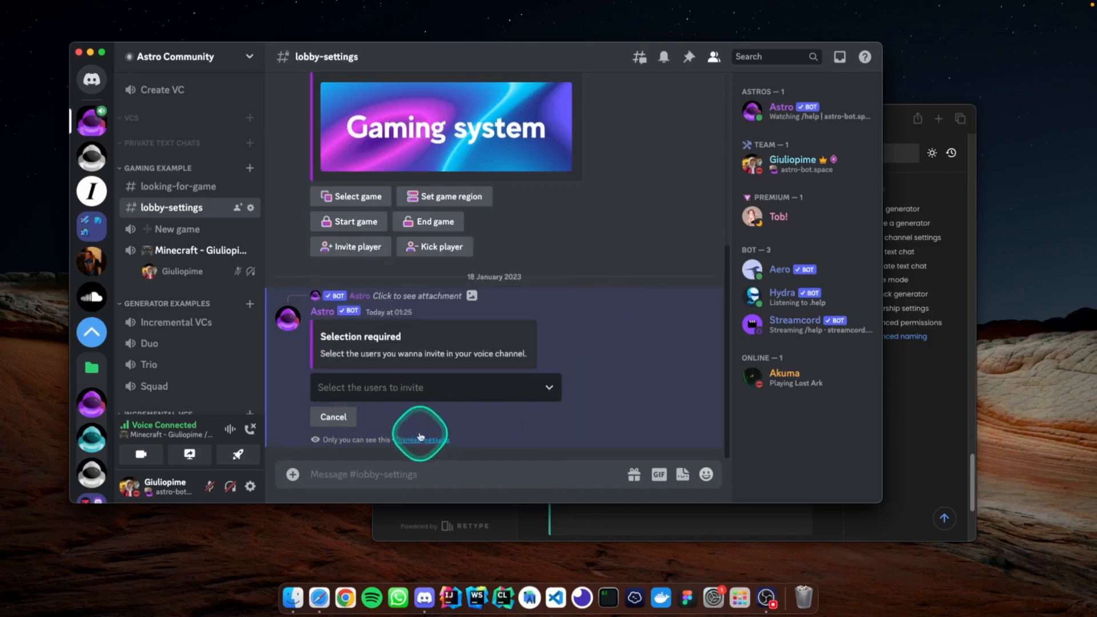
pyautogui.click(333, 417)
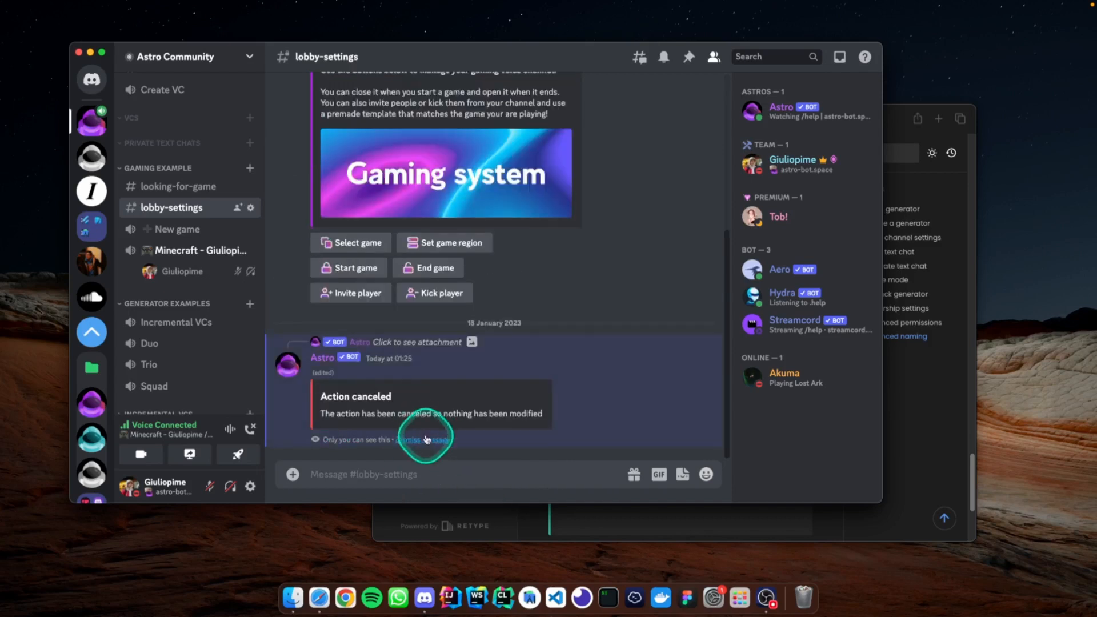
pyautogui.click(426, 440)
pyautogui.click(434, 440)
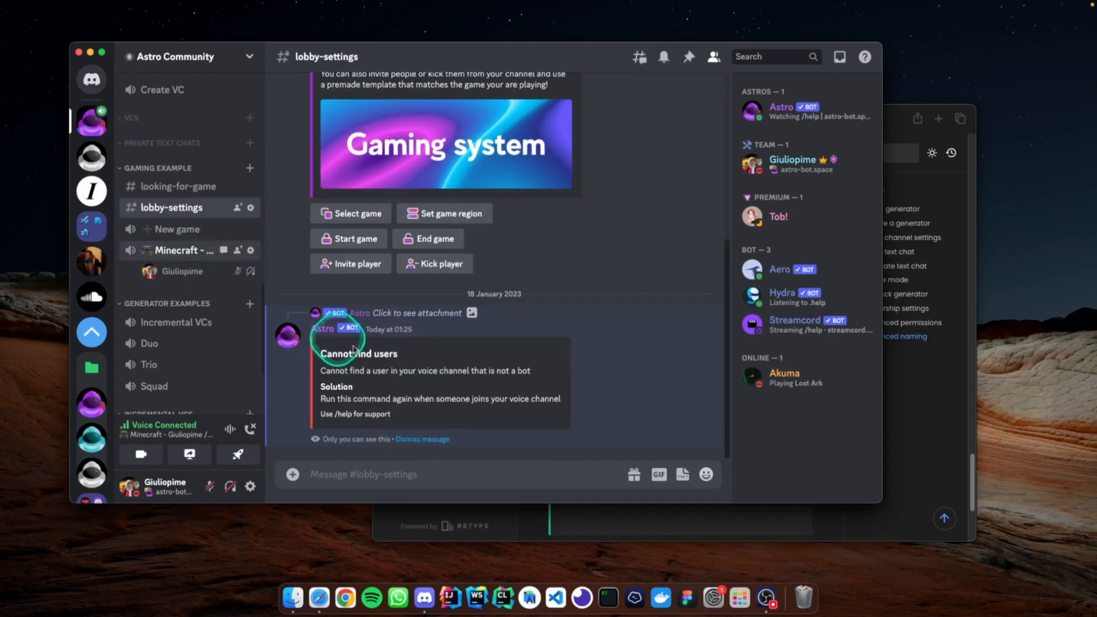
pyautogui.click(426, 440)
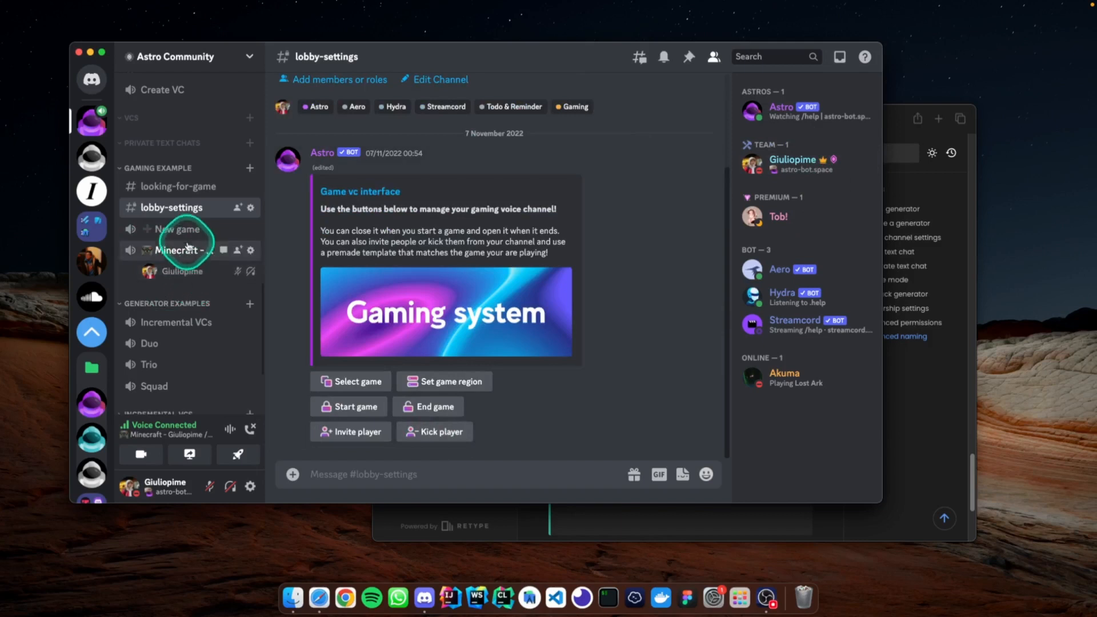
# Compare the roles on your own member profile before and after disconnecting from the Minecraft voice channel.
pyautogui.click(768, 163)
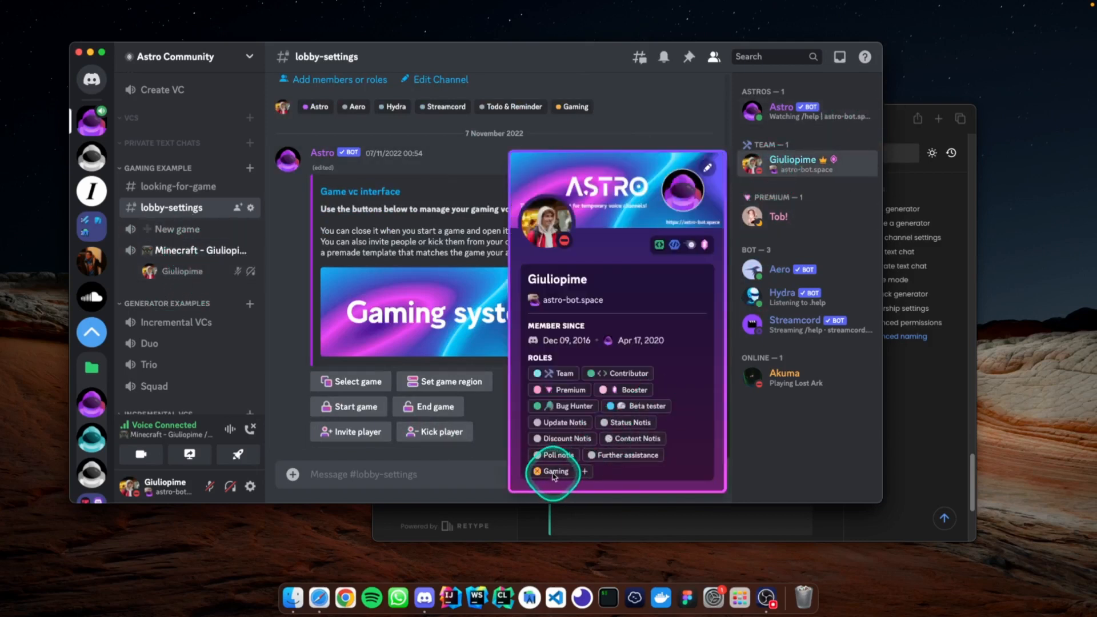
pyautogui.click(250, 429)
pyautogui.click(803, 162)
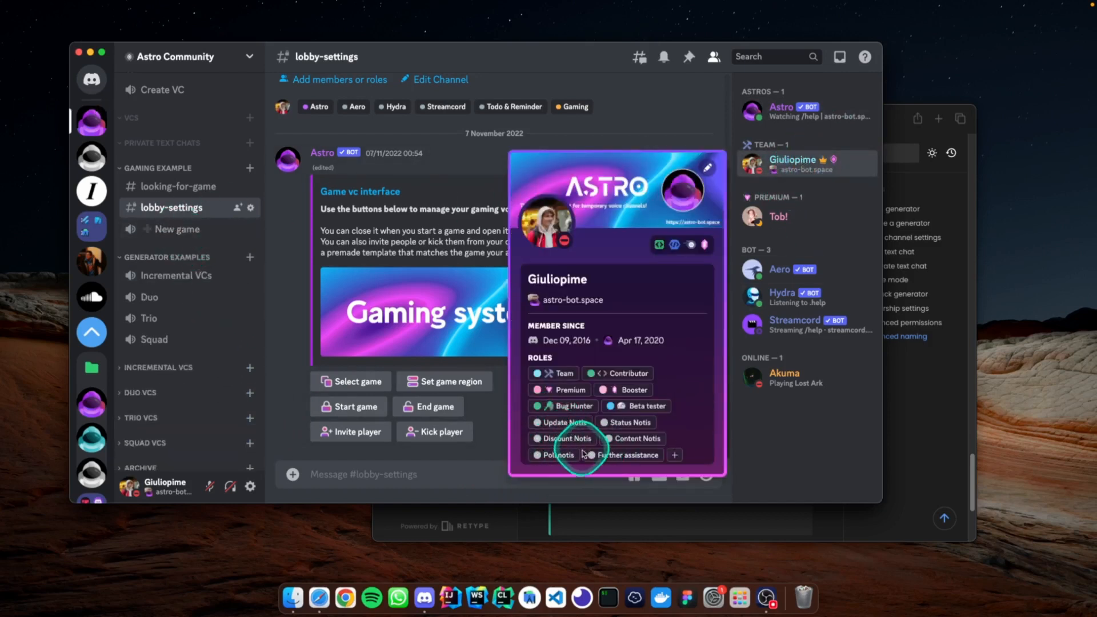
pyautogui.click(399, 474)
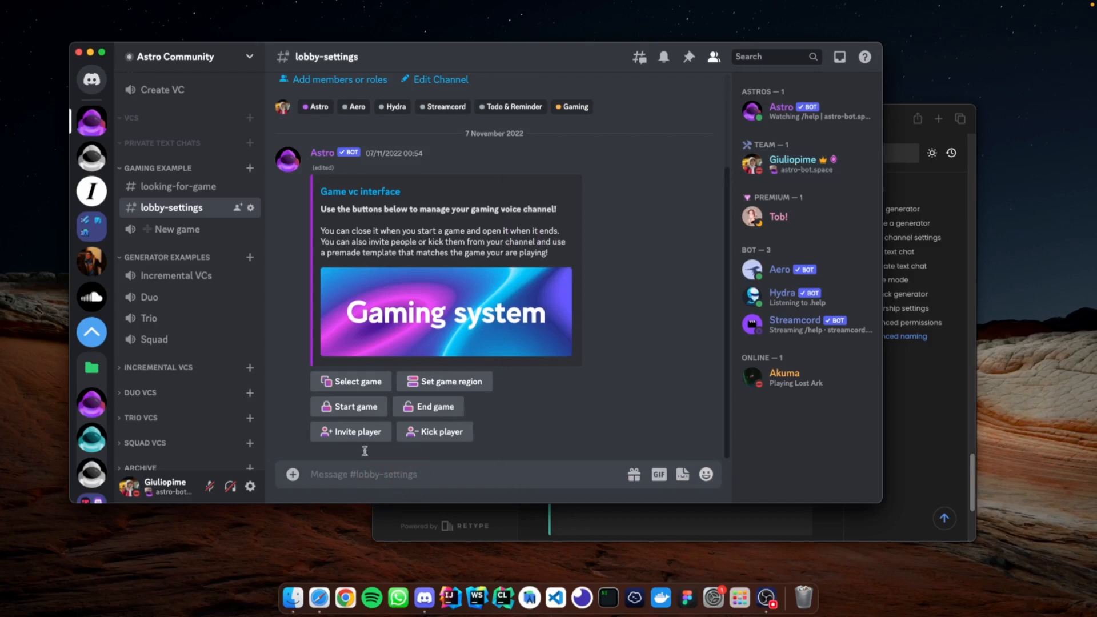
# Switch to Safari.
pyautogui.click(331, 598)
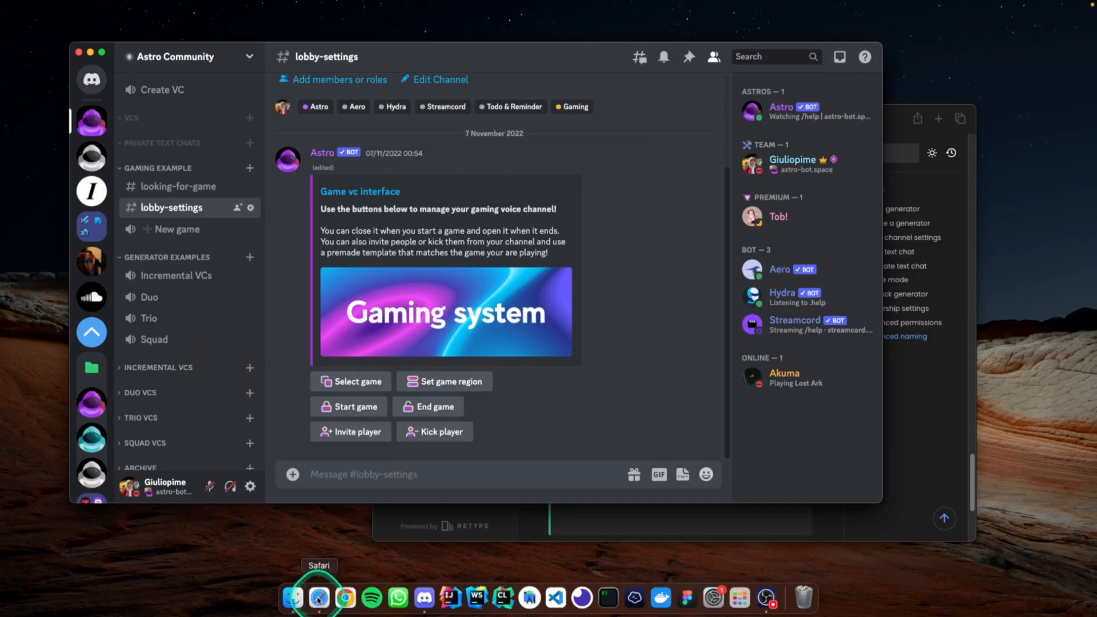